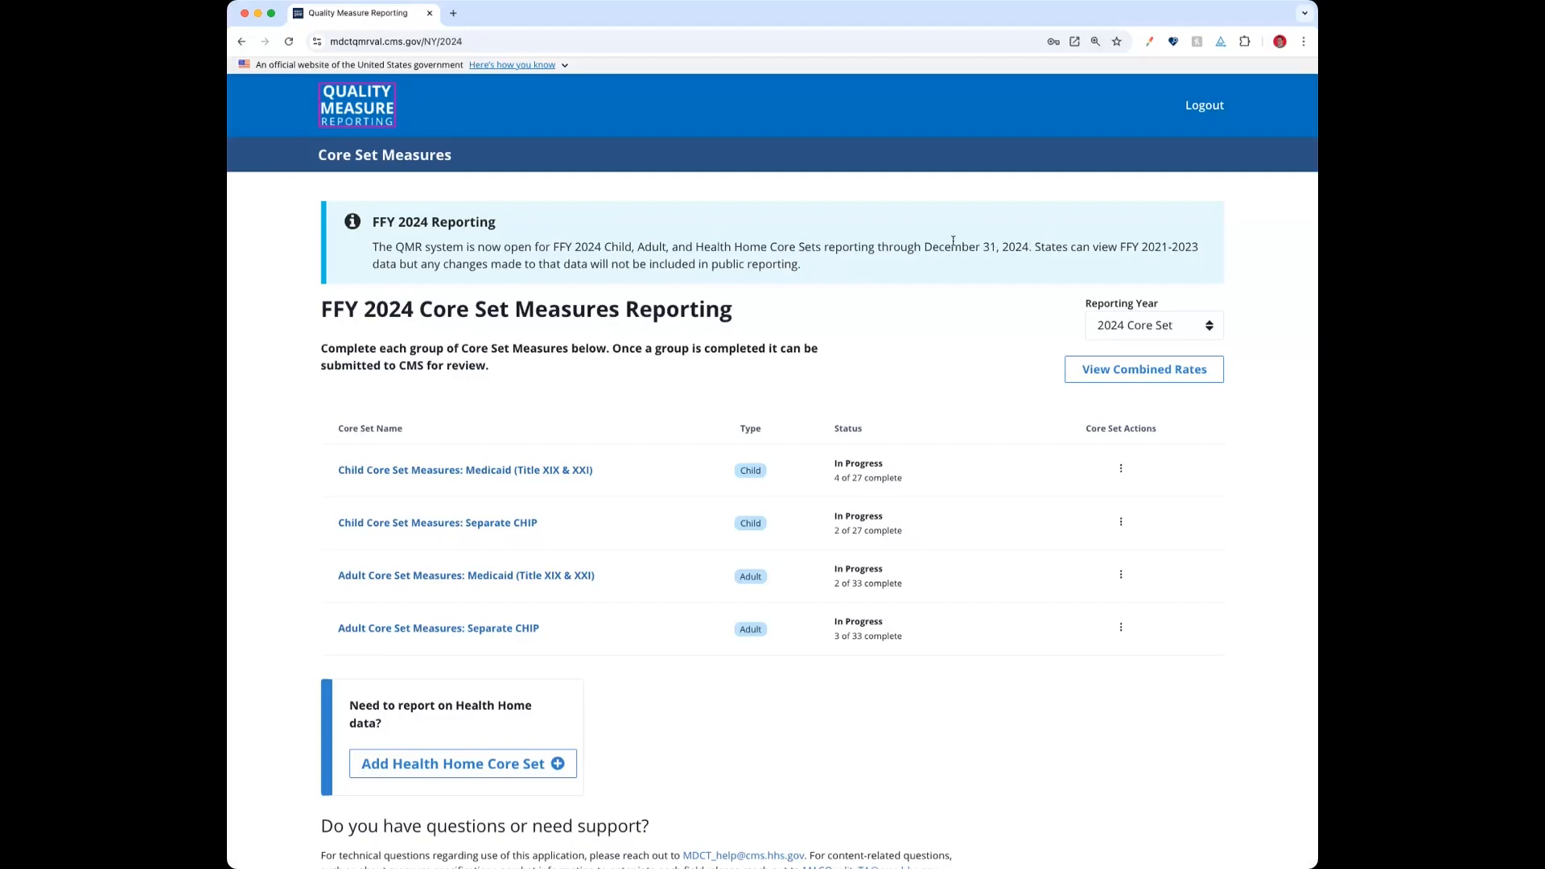
- Look over the core set dashboard and the available reporting years, keeping the 2024 Core Set
{"action": "scroll", "coordinate": [766, 271], "scroll_direction": "down", "scroll_amount": 1}
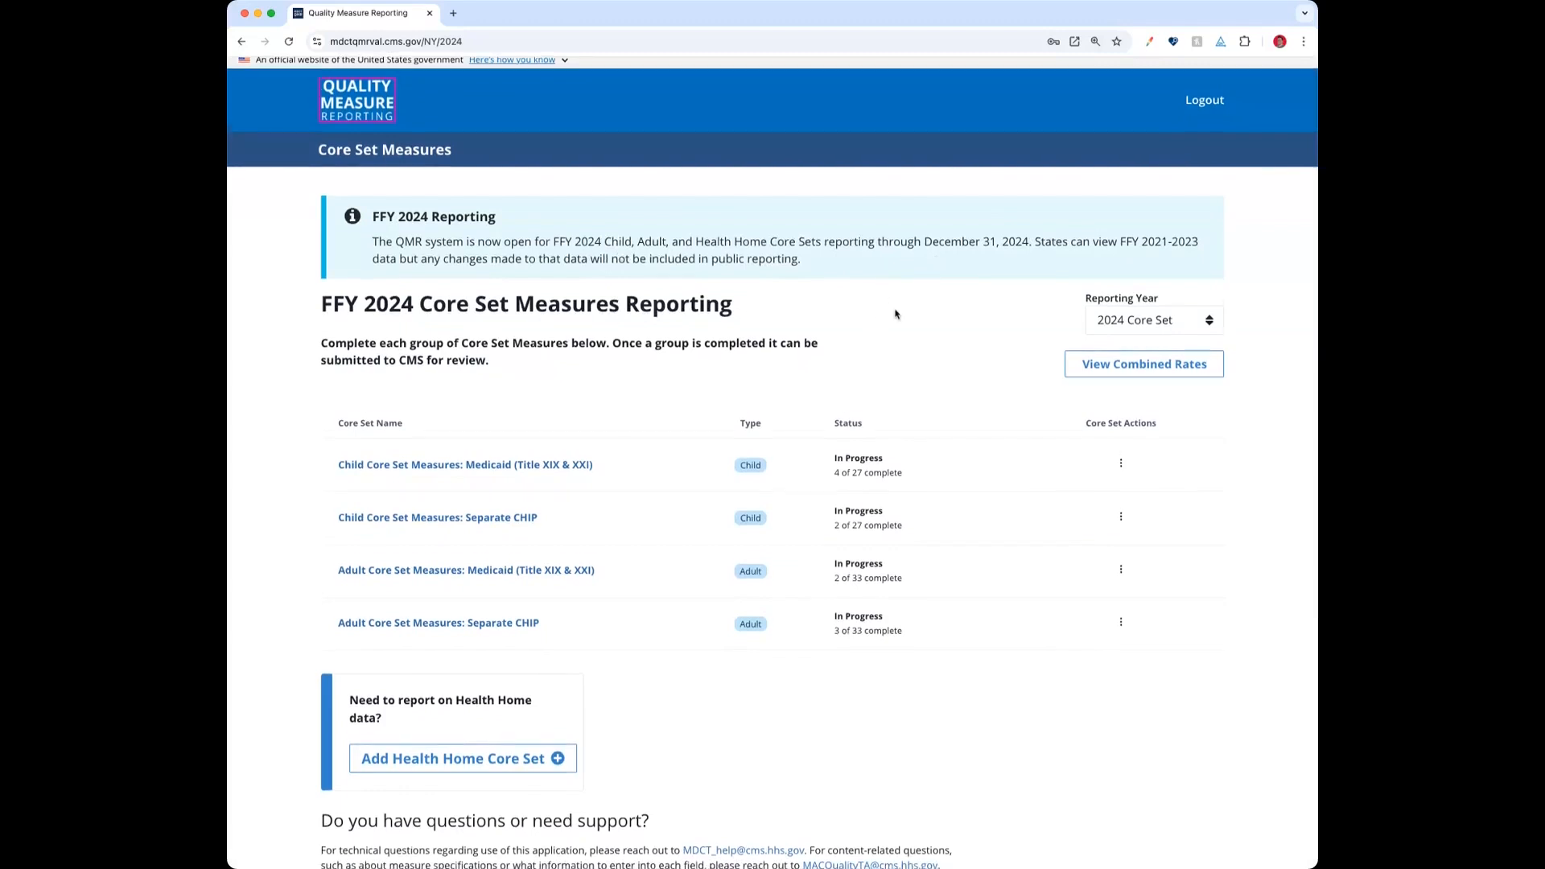
{"action": "scroll", "coordinate": [885, 320], "scroll_direction": "down", "scroll_amount": 1}
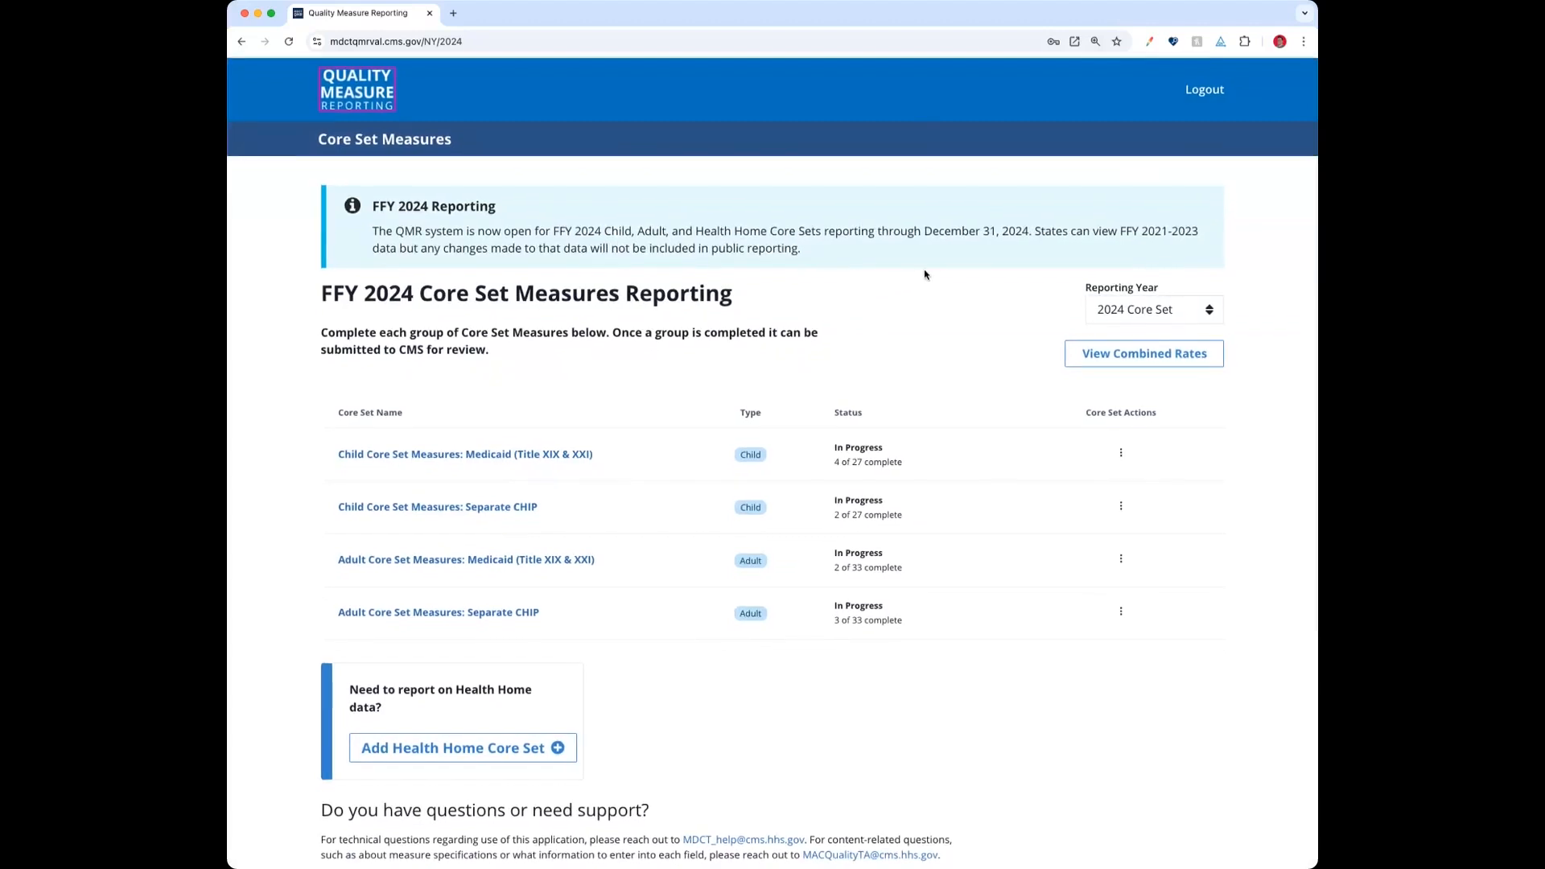
{"action": "left_click", "coordinate": [1116, 313]}
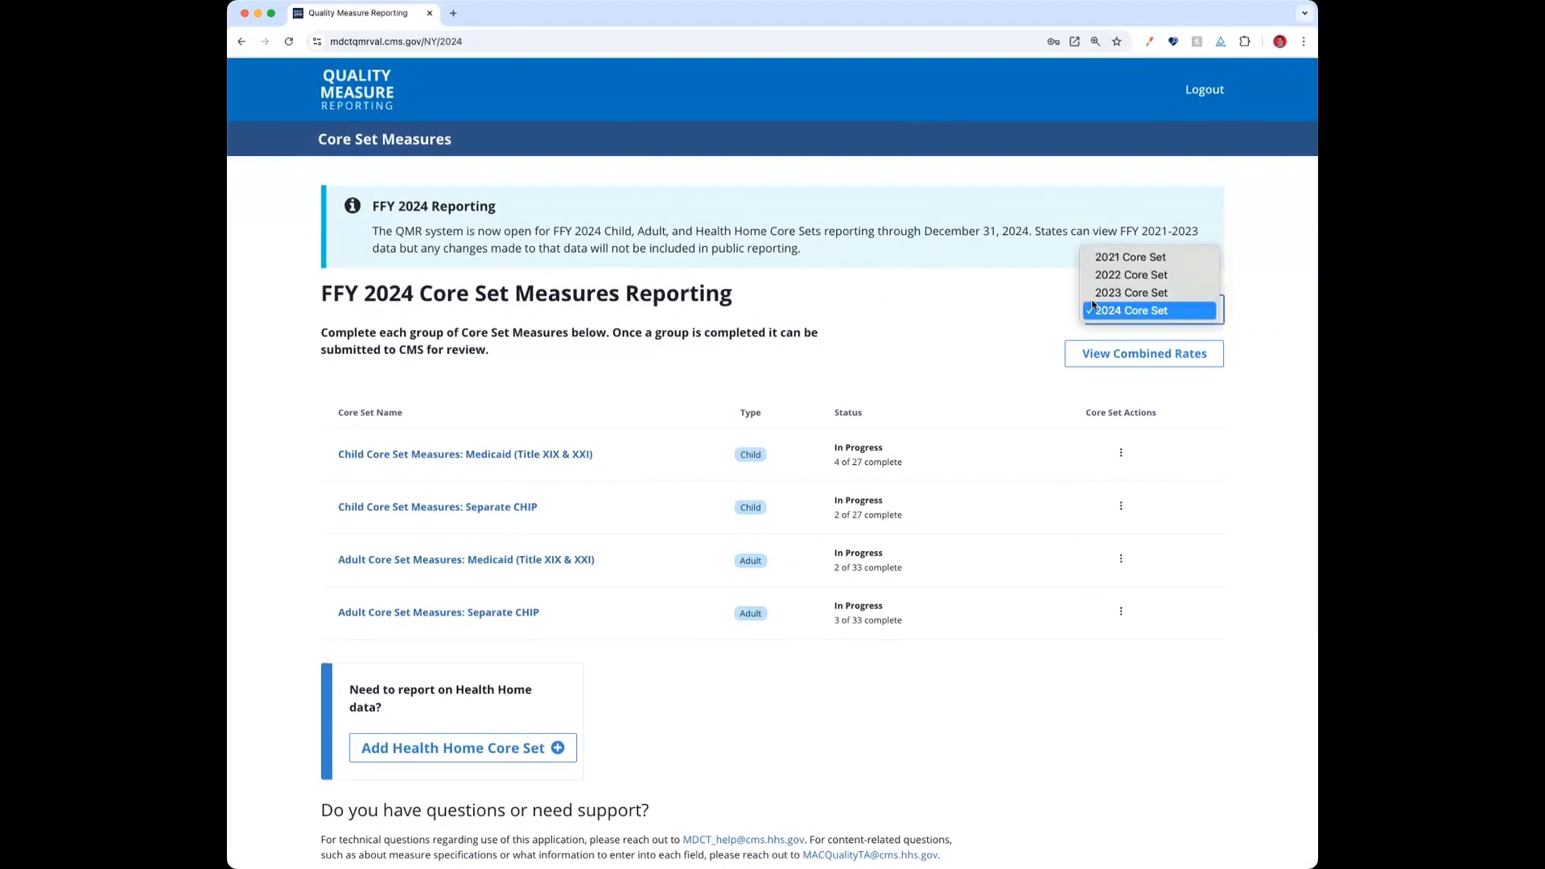
{"action": "left_click", "coordinate": [1027, 297]}
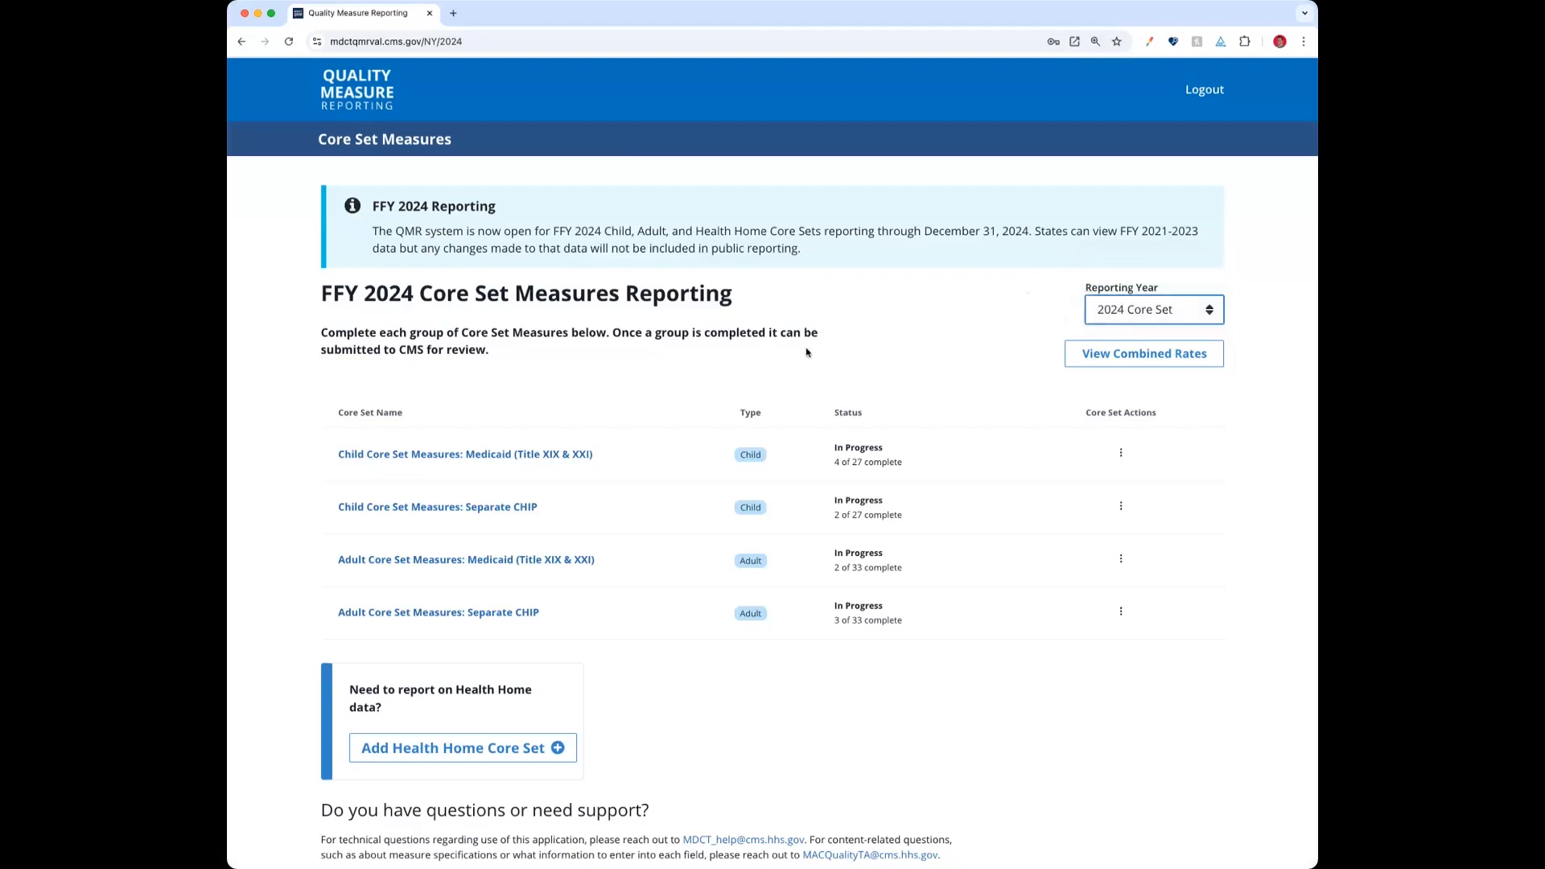
{"action": "scroll", "coordinate": [287, 363], "scroll_direction": "up", "scroll_amount": 1}
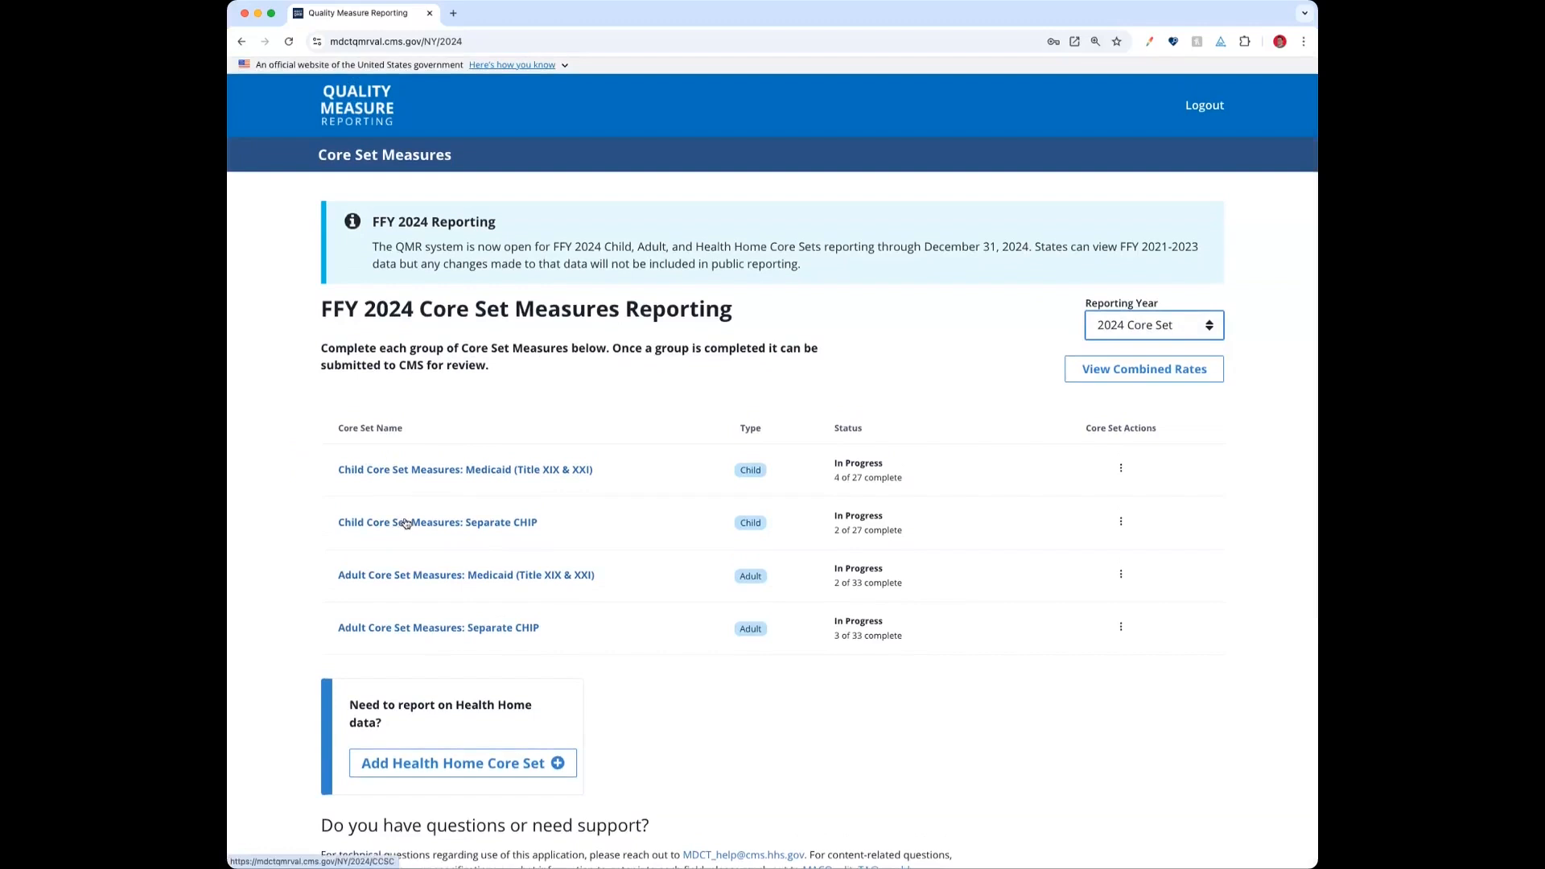
- Create a Health Home Core Set for the program NY 22-0088 - Health Home for High-Cost, High-Needs Enrollees
{"action": "scroll", "coordinate": [401, 539], "scroll_direction": "down", "scroll_amount": 1}
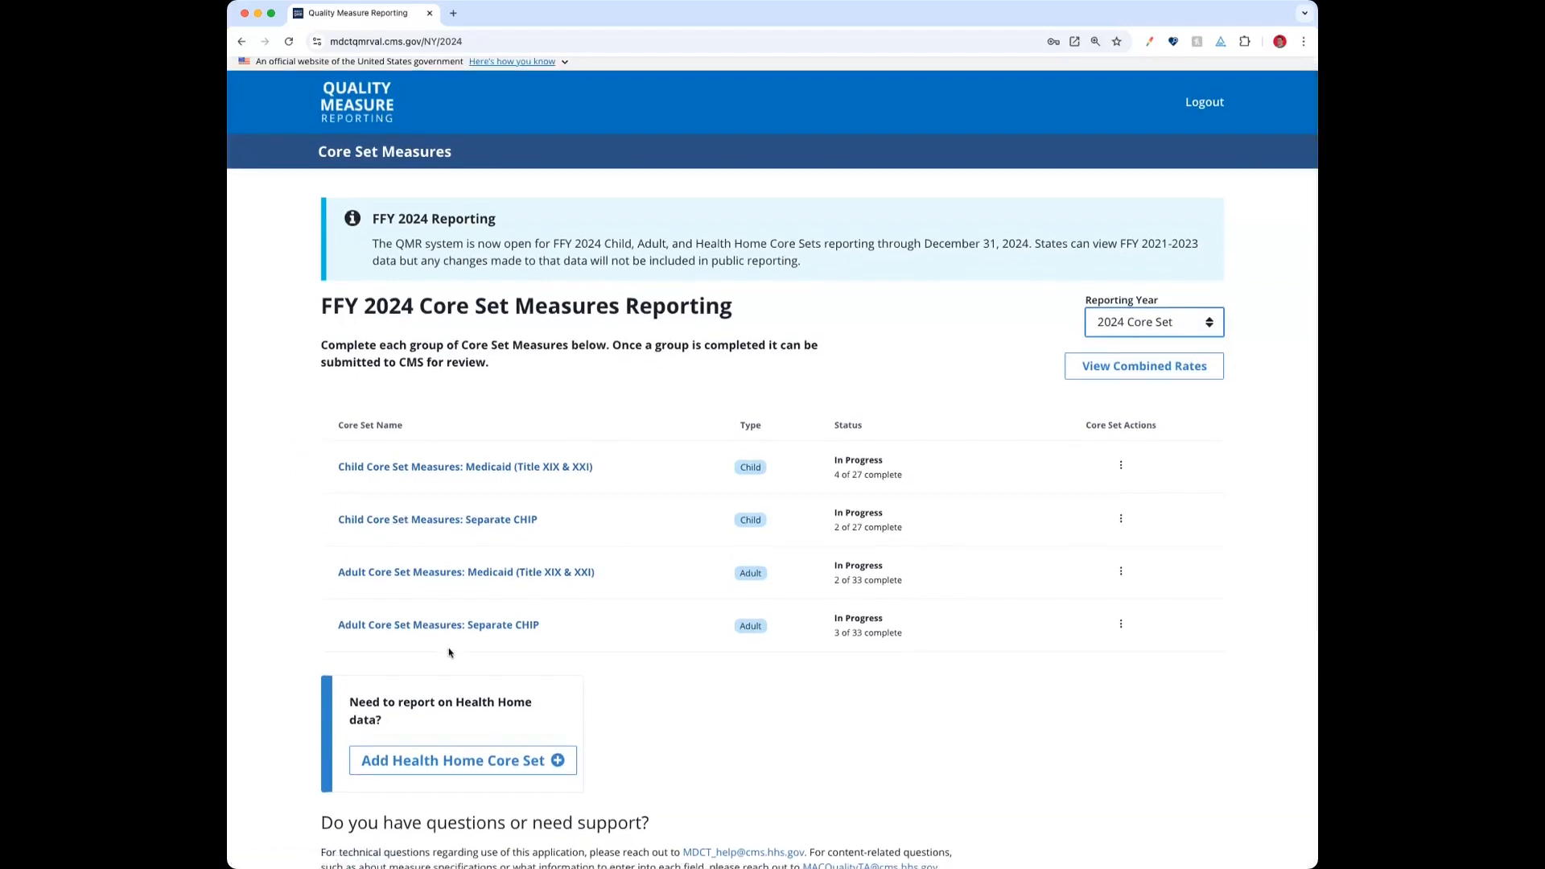
{"action": "scroll", "coordinate": [466, 660], "scroll_direction": "down", "scroll_amount": 1}
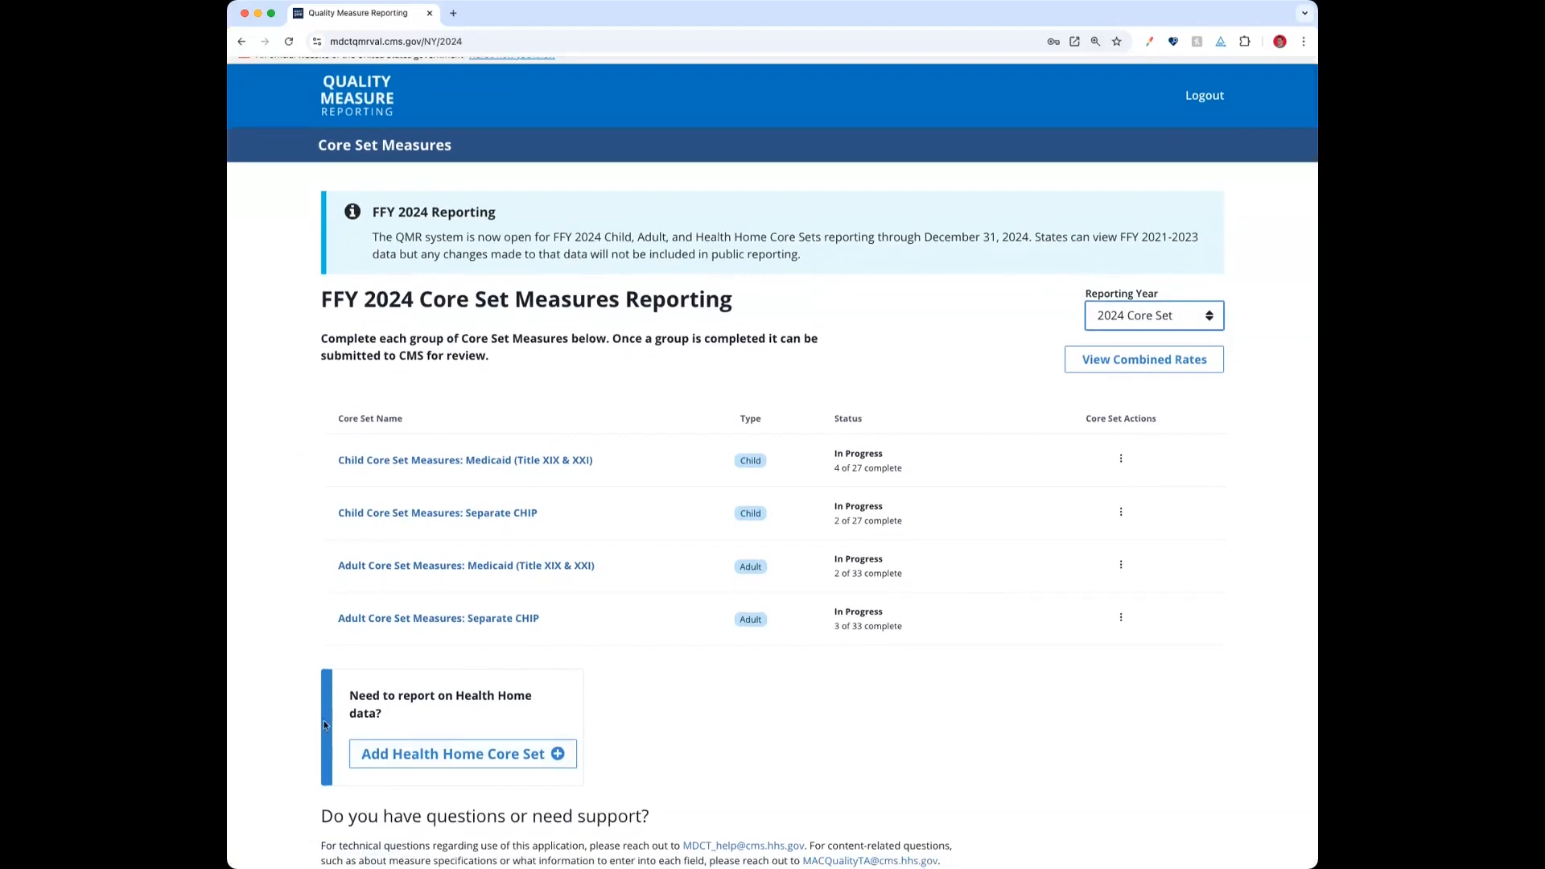
{"action": "left_click", "coordinate": [514, 758]}
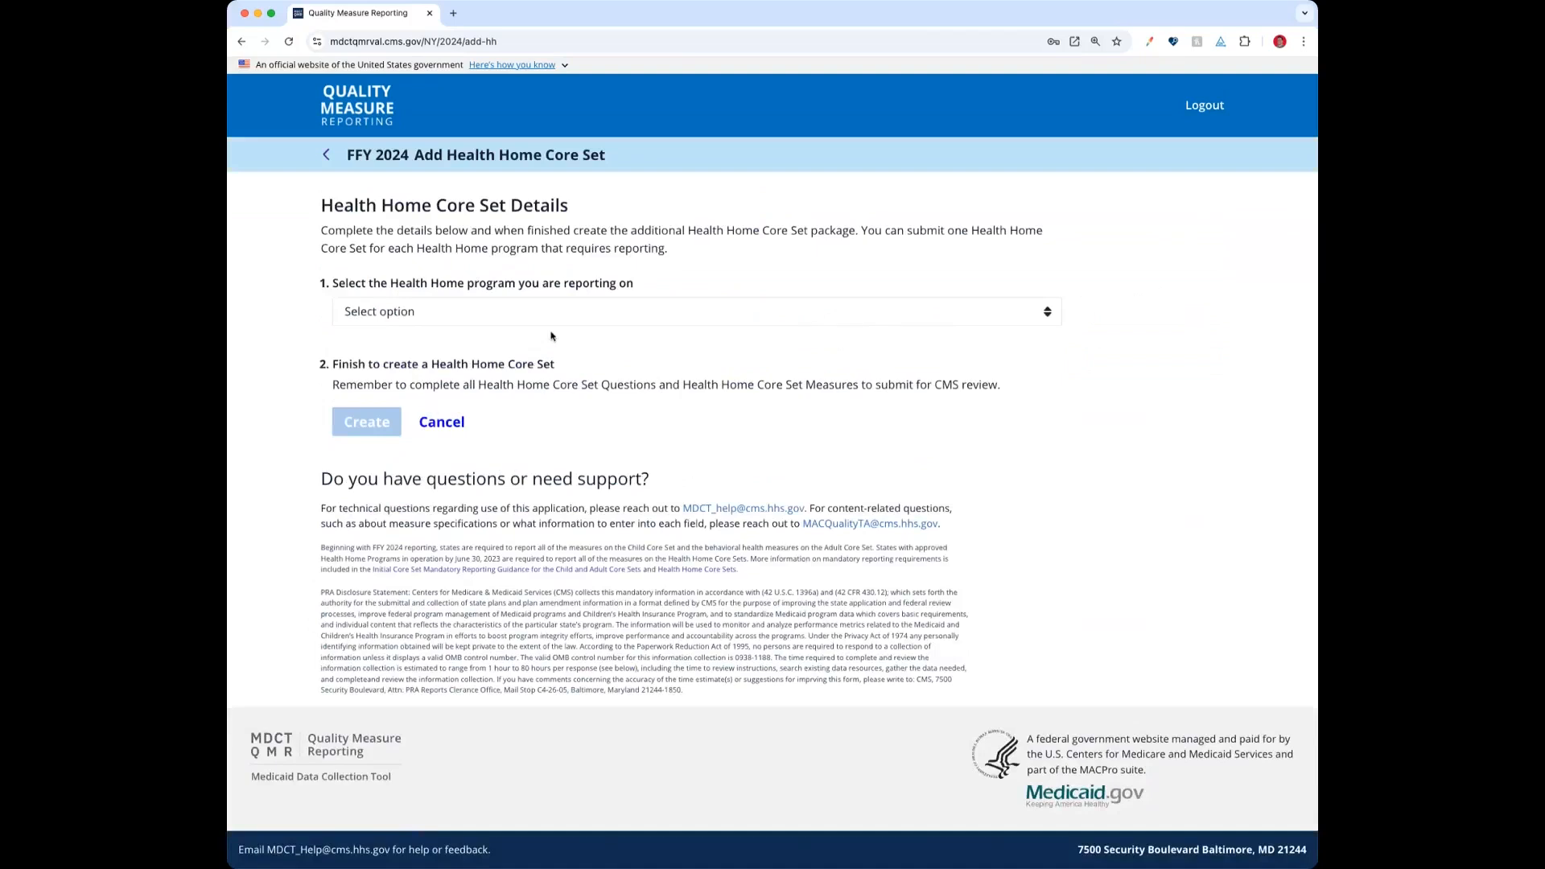
{"action": "left_click", "coordinate": [644, 317]}
{"action": "left_click", "coordinate": [532, 336]}
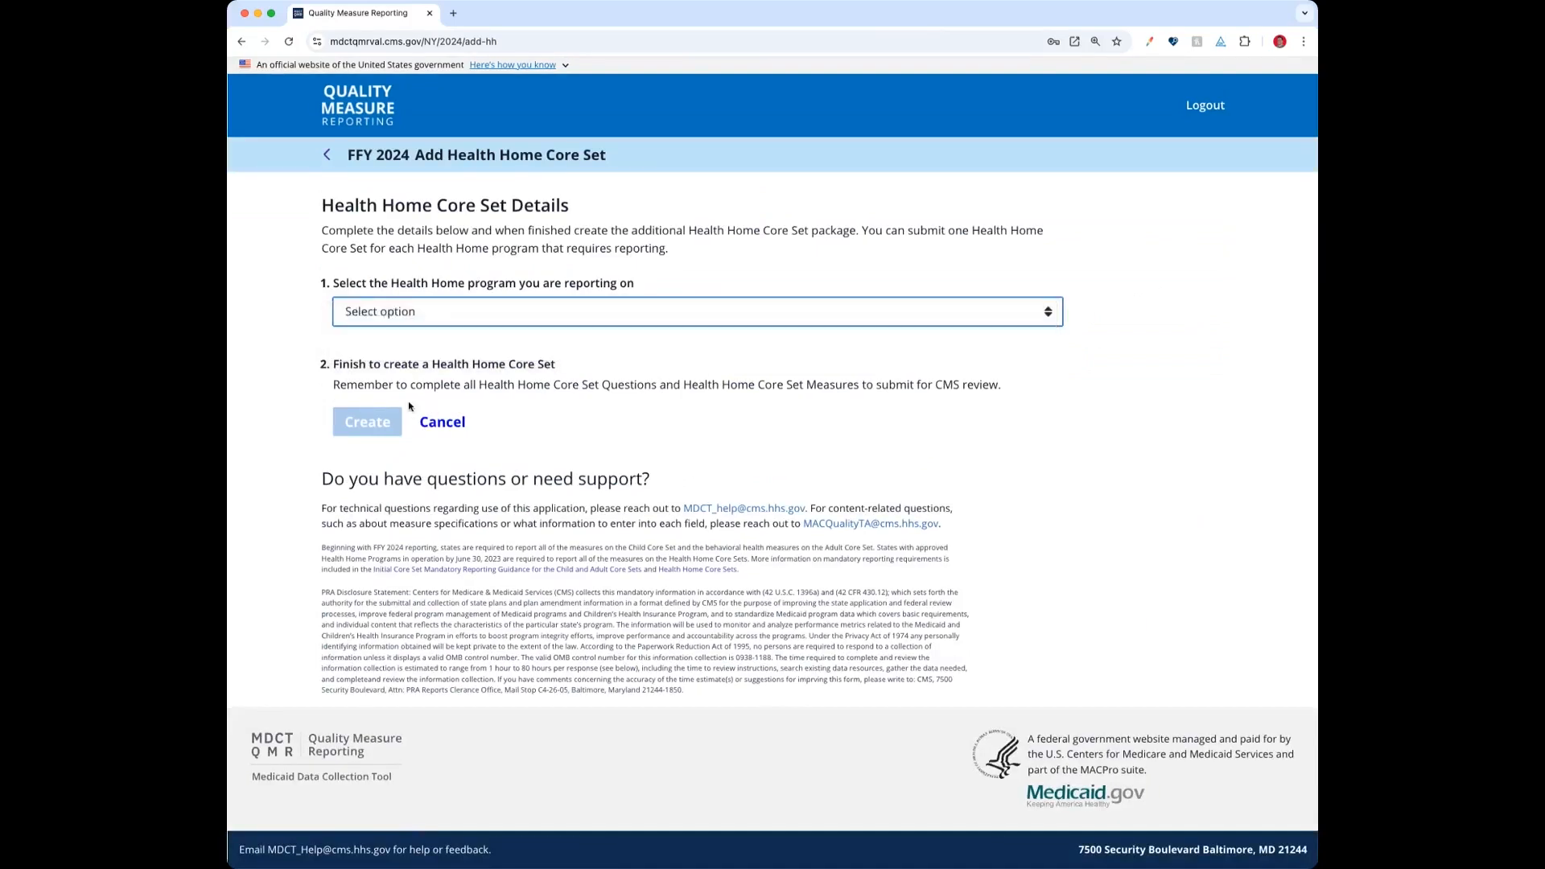
{"action": "left_click", "coordinate": [377, 430]}
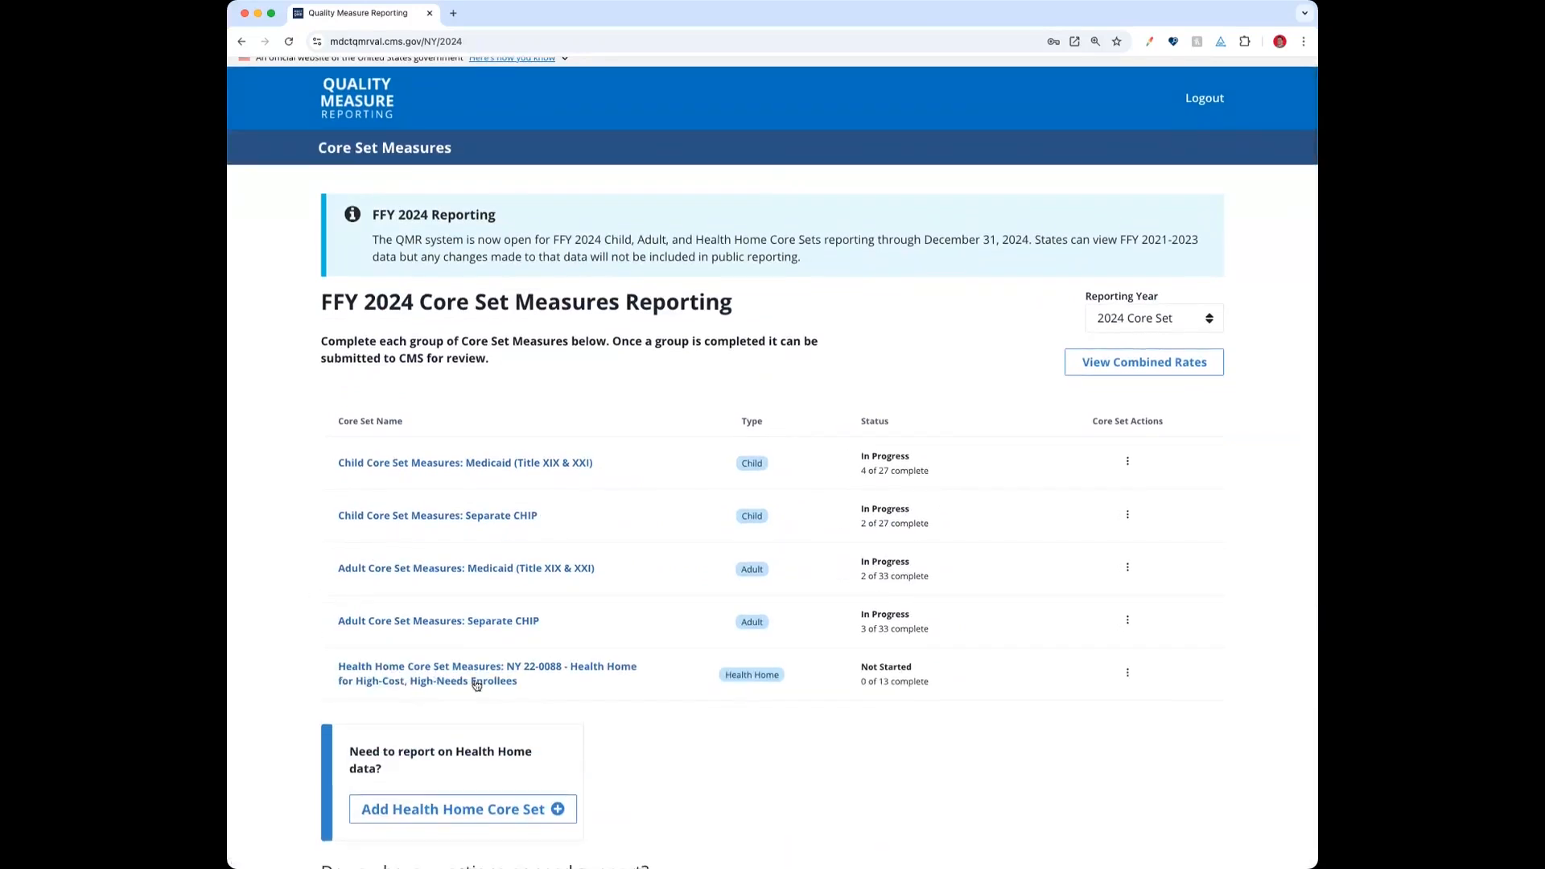
- Delete the NY 22-0088 Health Home core set, entering "delete" as the confirmation
{"action": "left_click", "coordinate": [1127, 674]}
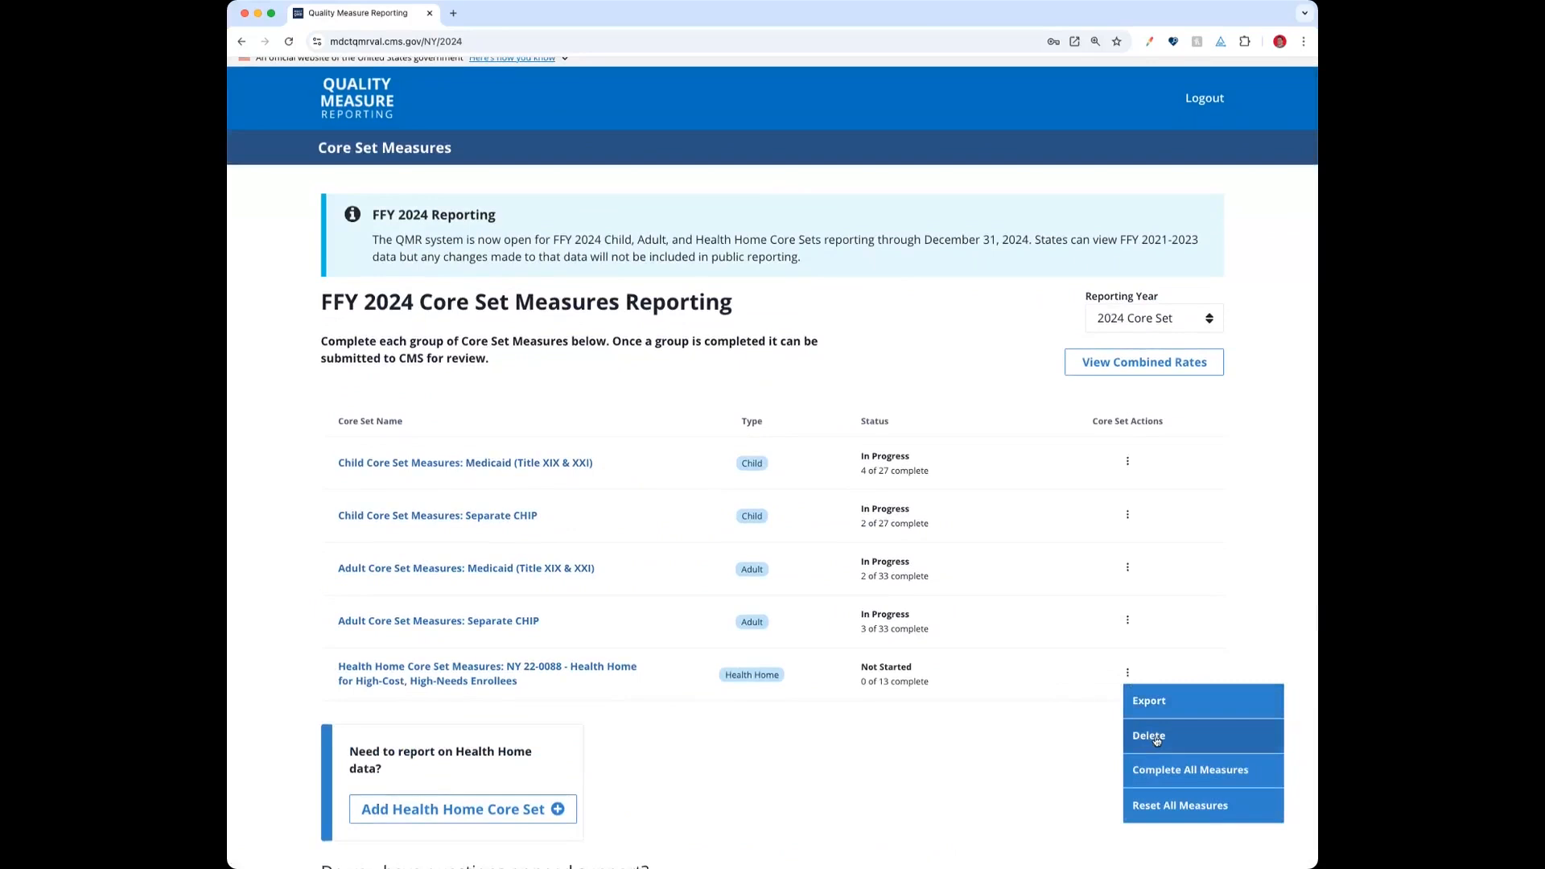
{"action": "left_click", "coordinate": [1156, 738]}
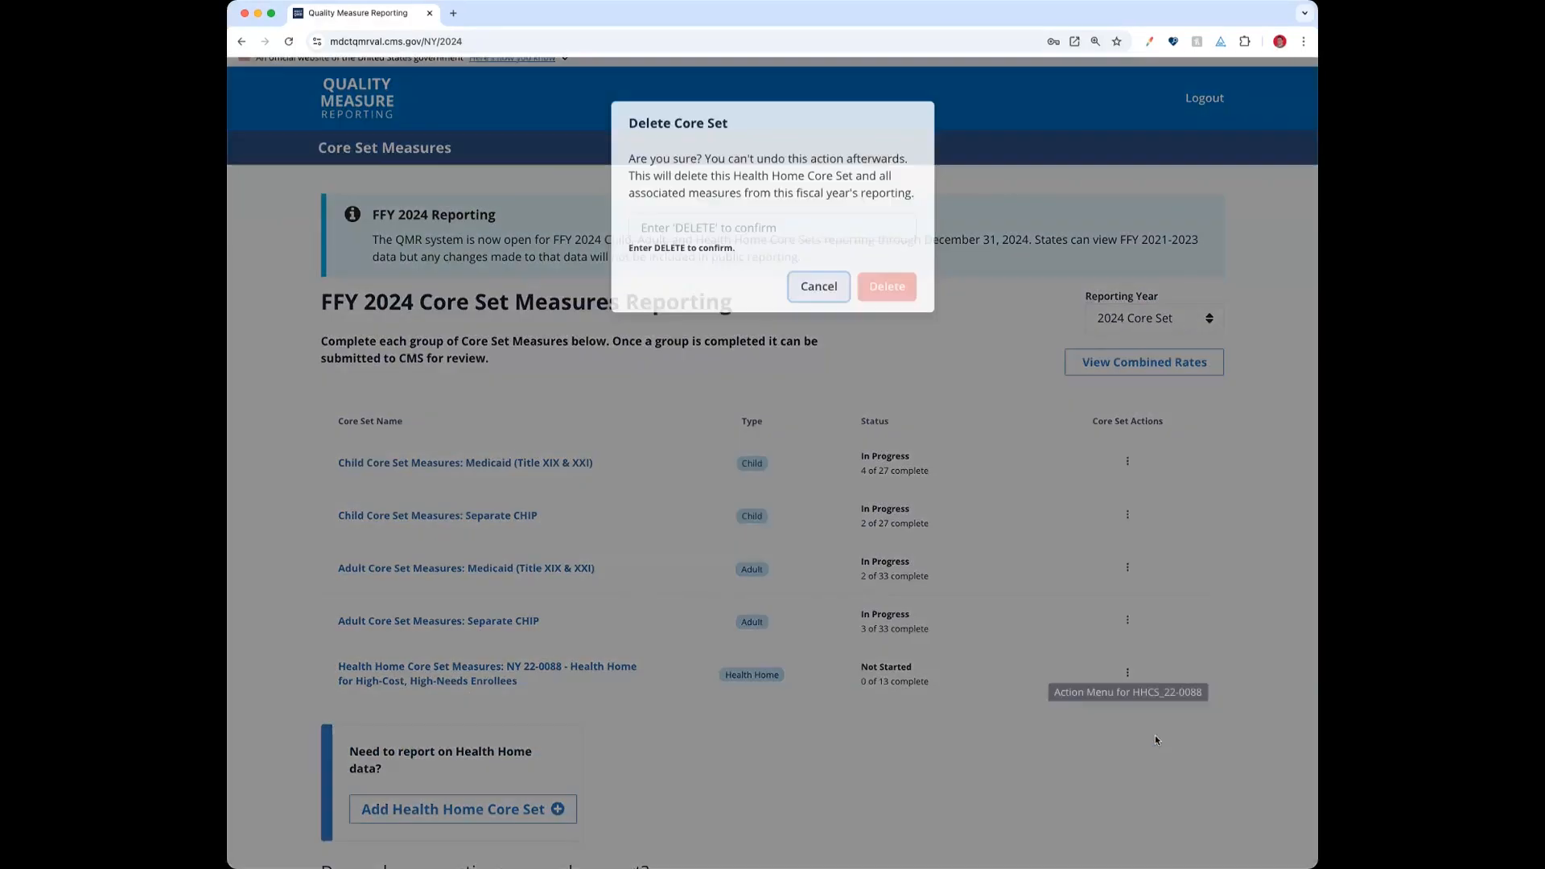
{"action": "left_click", "coordinate": [795, 228]}
{"action": "type", "text": "delete"}
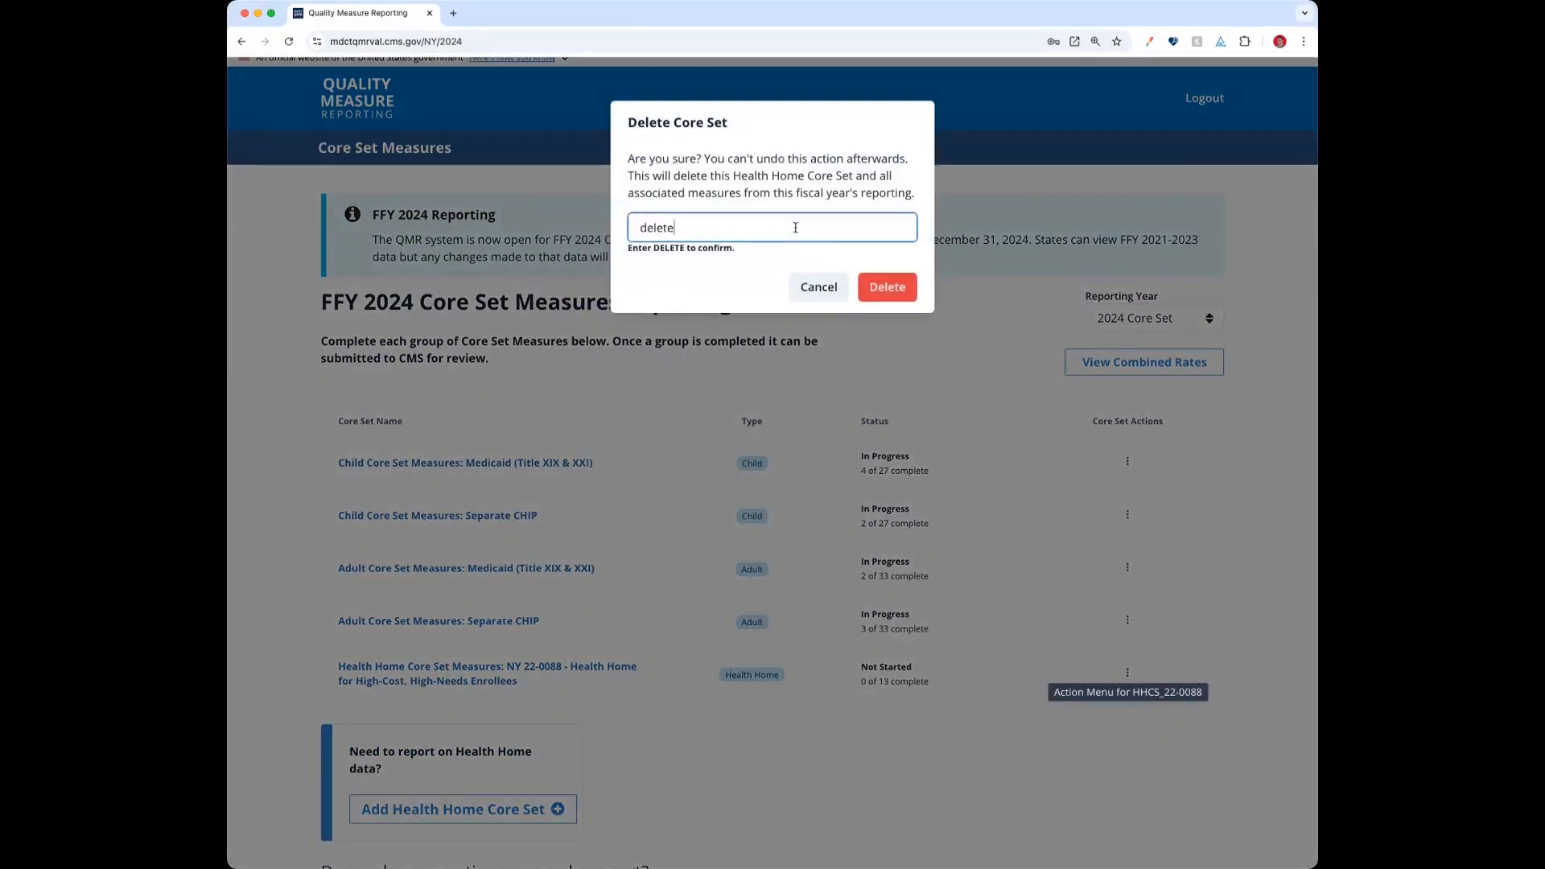
{"action": "left_click", "coordinate": [887, 288]}
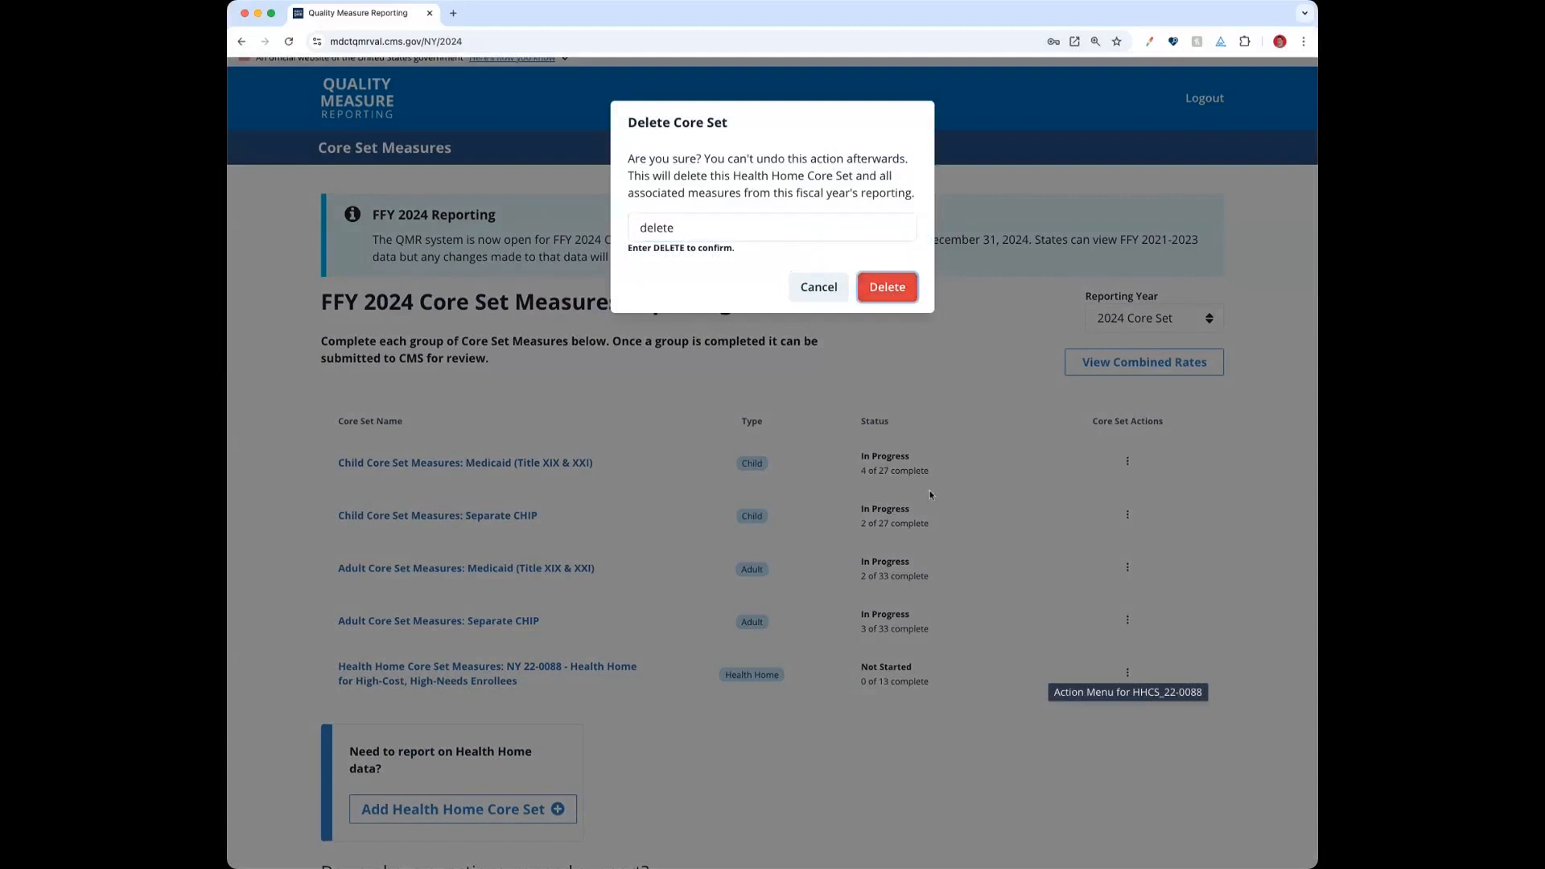
{"action": "left_click", "coordinate": [885, 289]}
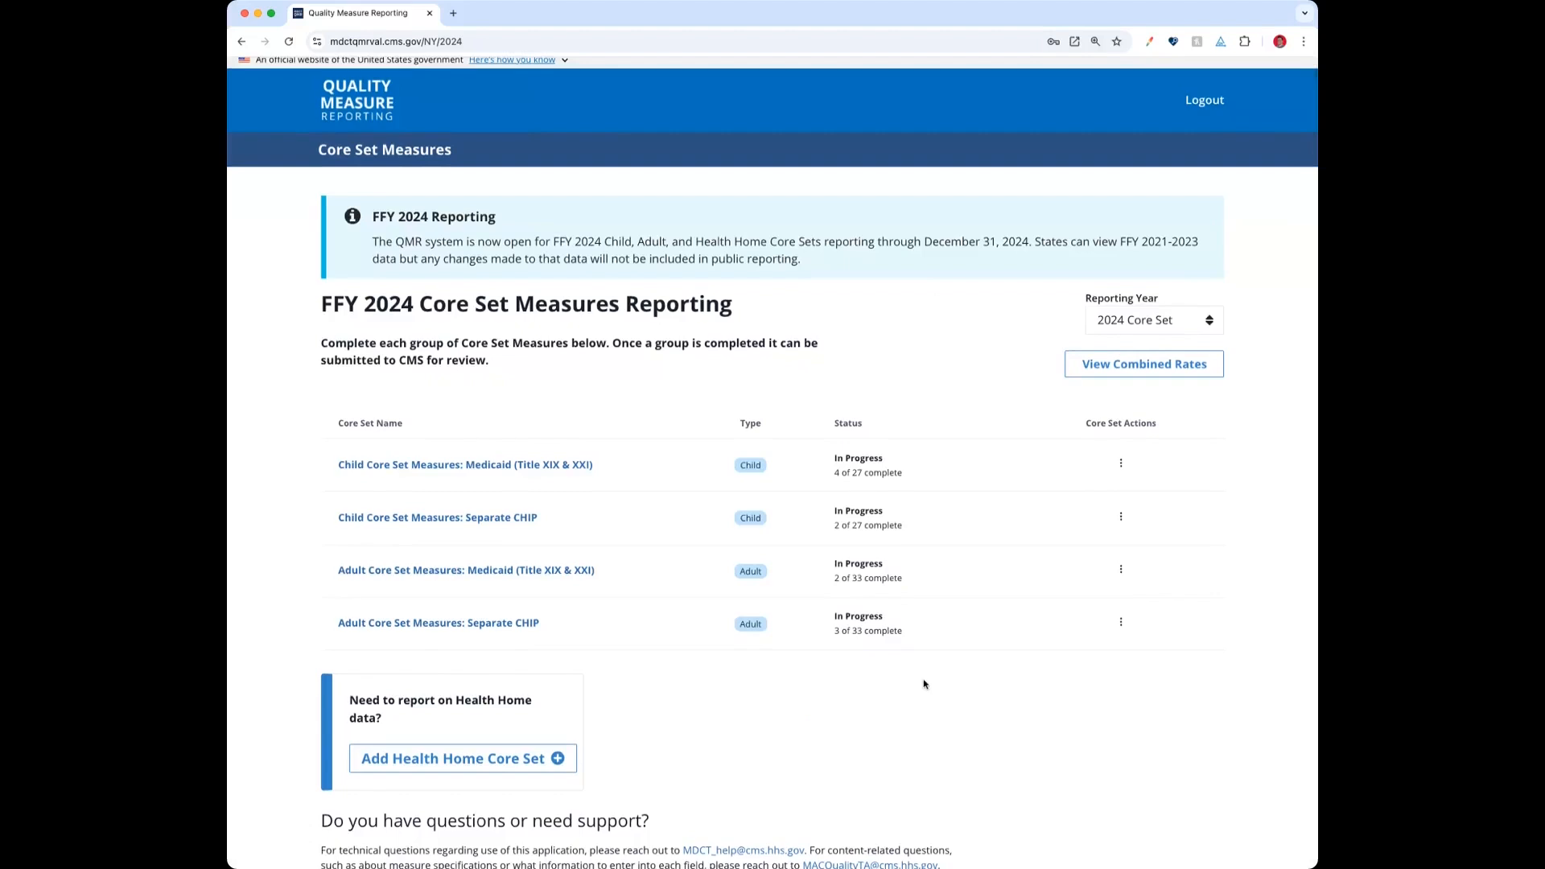
- Open Adult Core Set Measures: Medicaid (Title XIX & XXI) and review which measures in its list are mandatory
{"action": "scroll", "coordinate": [923, 684], "scroll_direction": "up", "scroll_amount": 1}
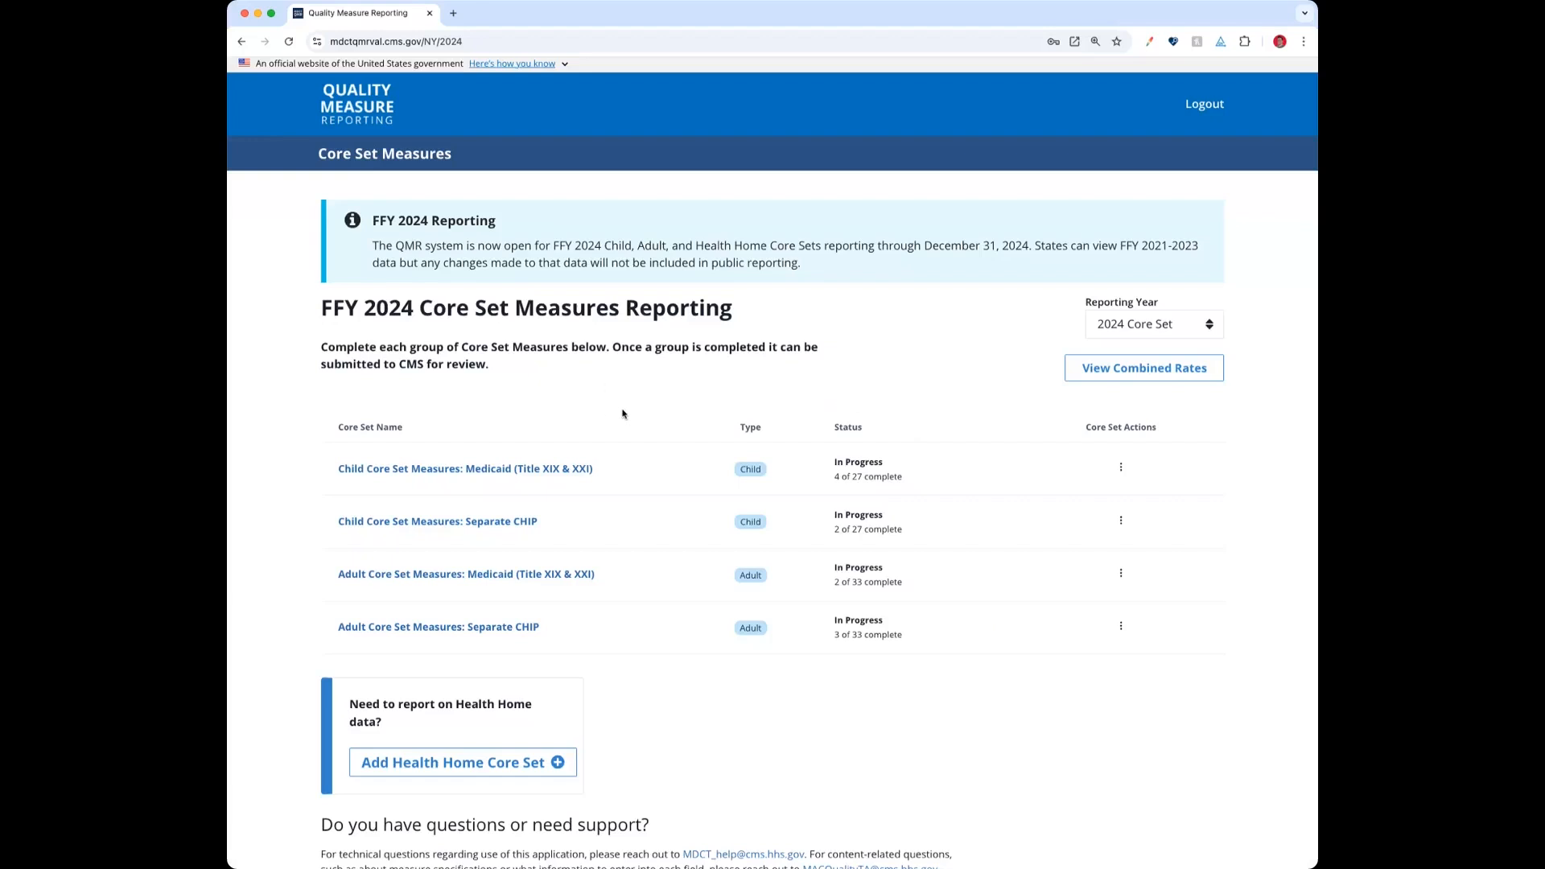
{"action": "left_click", "coordinate": [498, 576]}
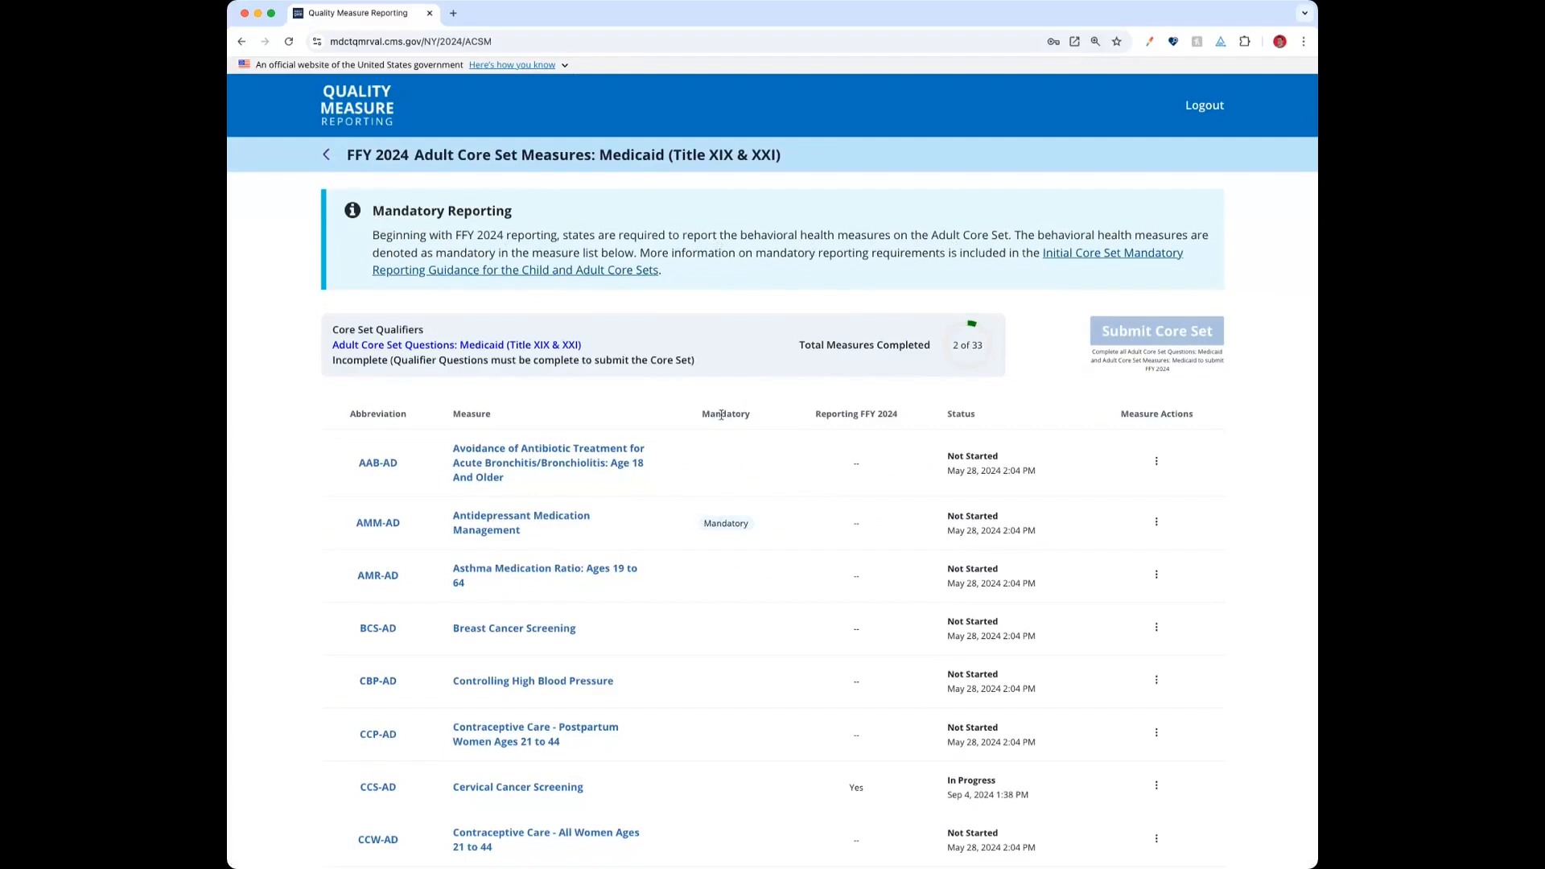
{"action": "scroll", "coordinate": [722, 413], "scroll_direction": "down", "scroll_amount": 1}
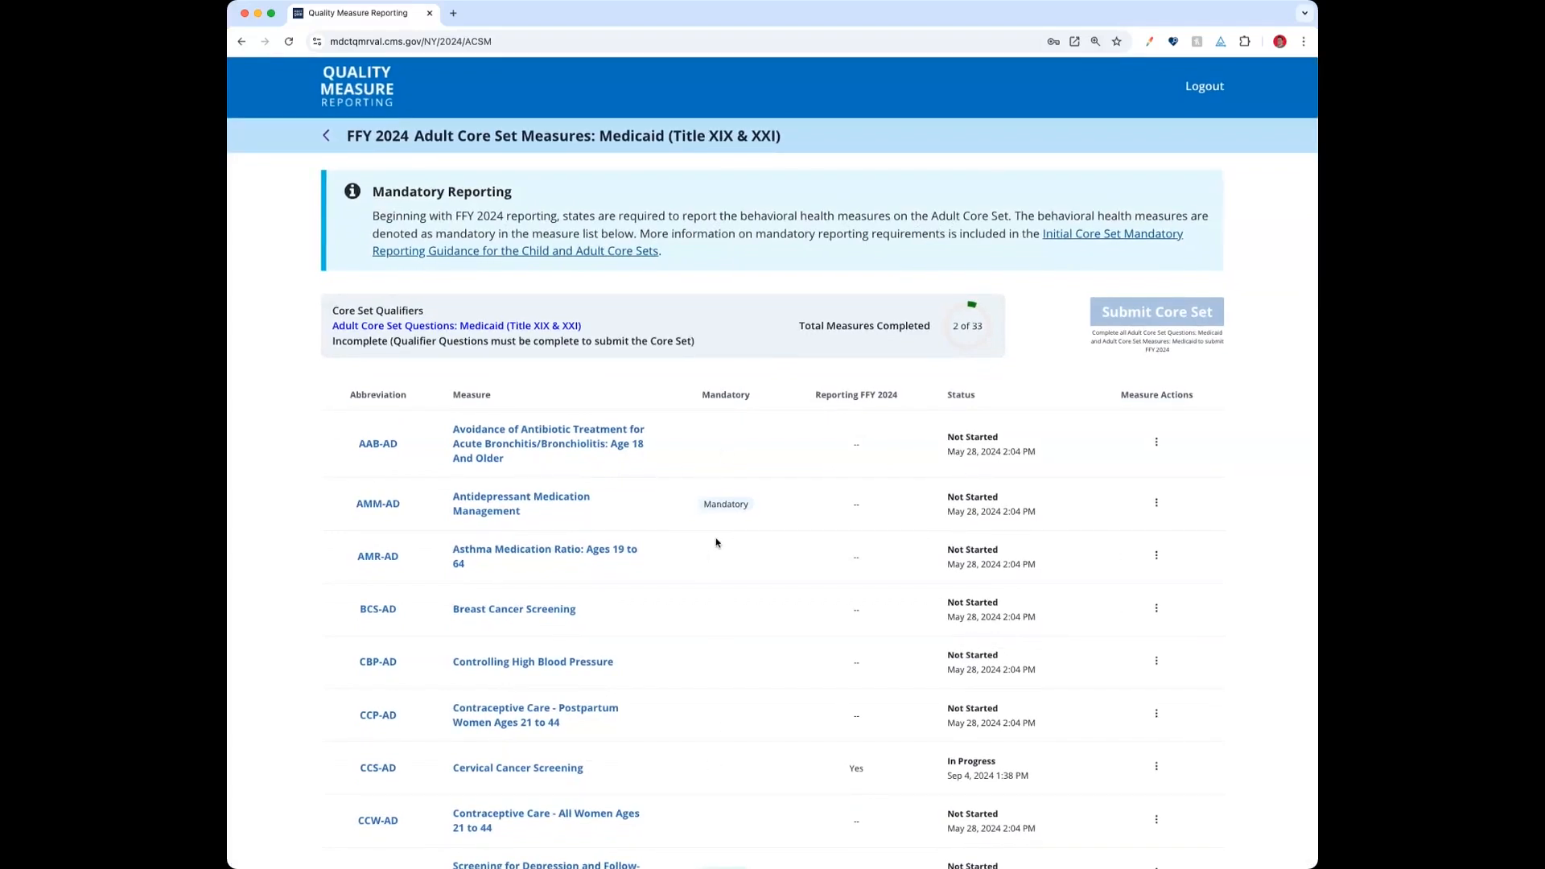
{"action": "scroll", "coordinate": [723, 529], "scroll_direction": "down", "scroll_amount": 1}
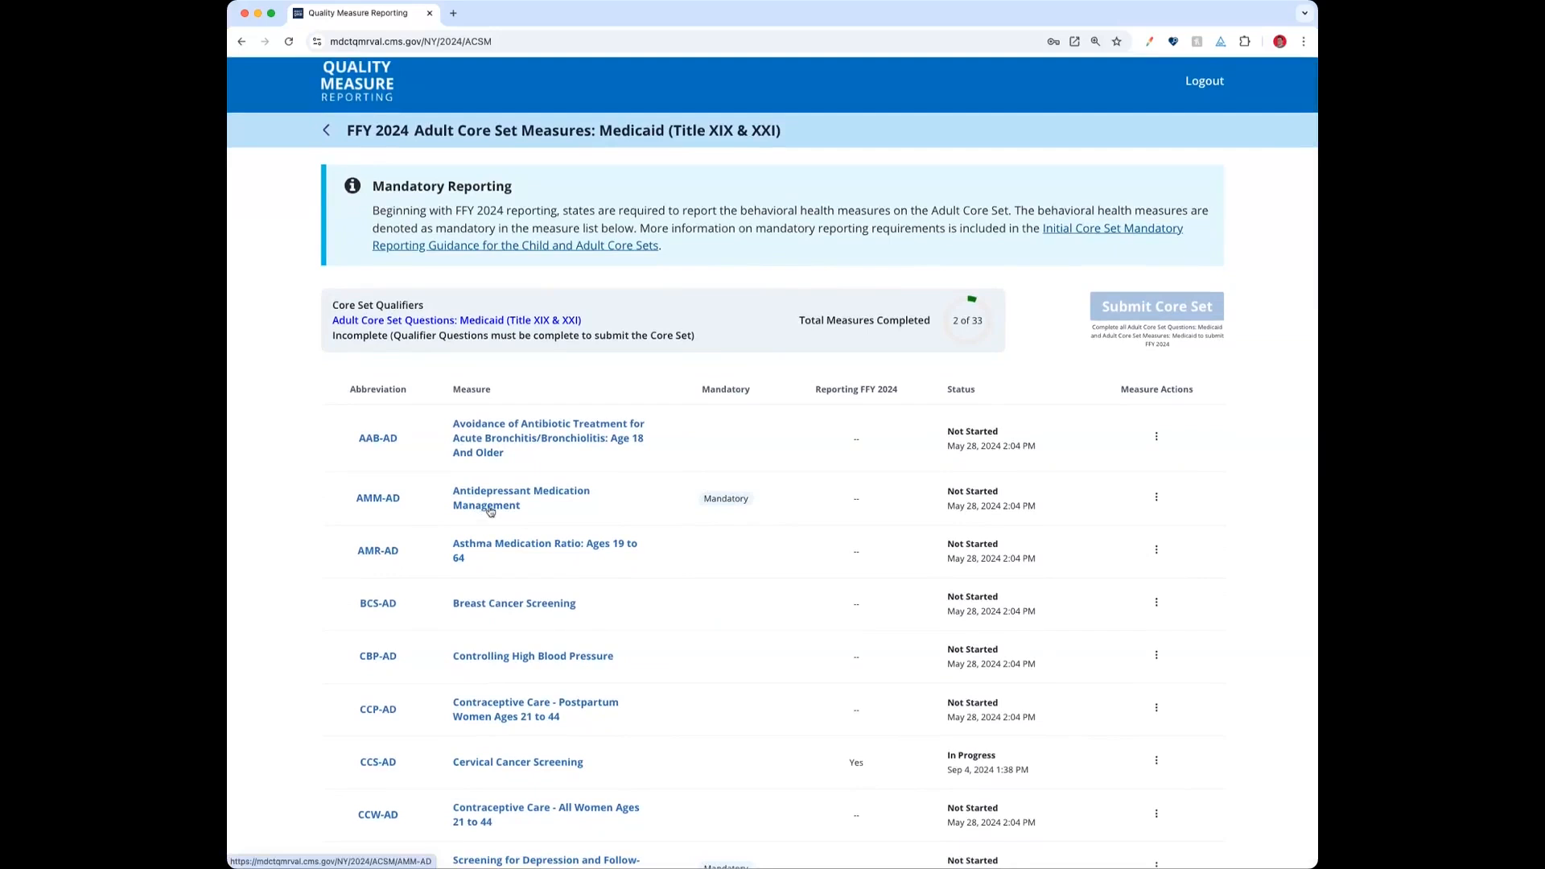
{"action": "scroll", "coordinate": [487, 509], "scroll_direction": "down", "scroll_amount": 1}
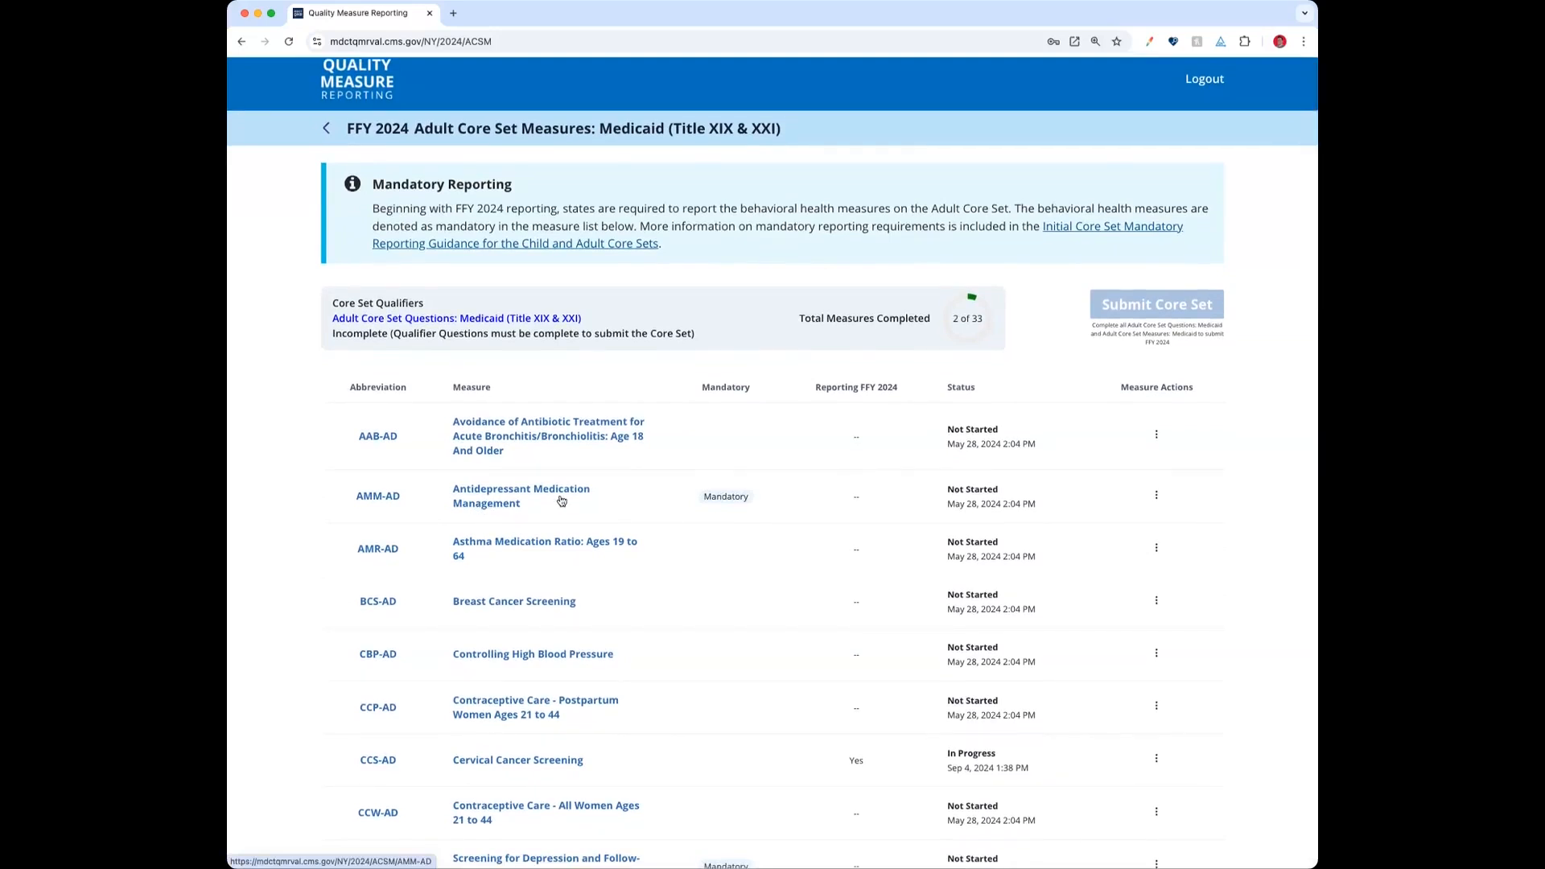
- View the Adult Core Set Questions: Medicaid (Title XIX & XXI) and return to the measure list
{"action": "scroll", "coordinate": [583, 465], "scroll_direction": "up", "scroll_amount": 1}
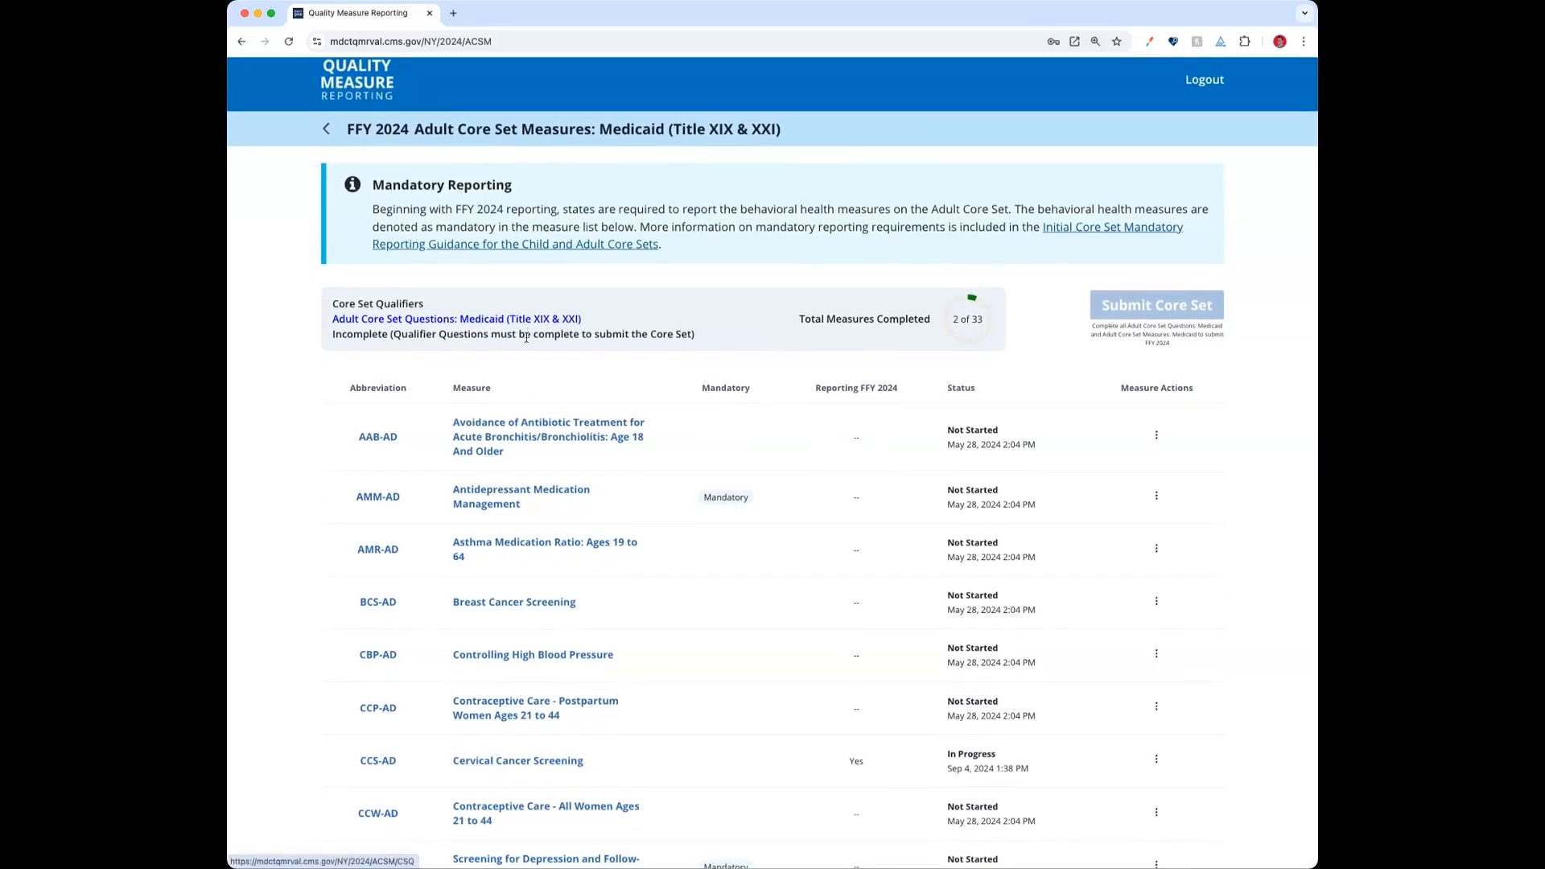
{"action": "scroll", "coordinate": [528, 337], "scroll_direction": "up", "scroll_amount": 1}
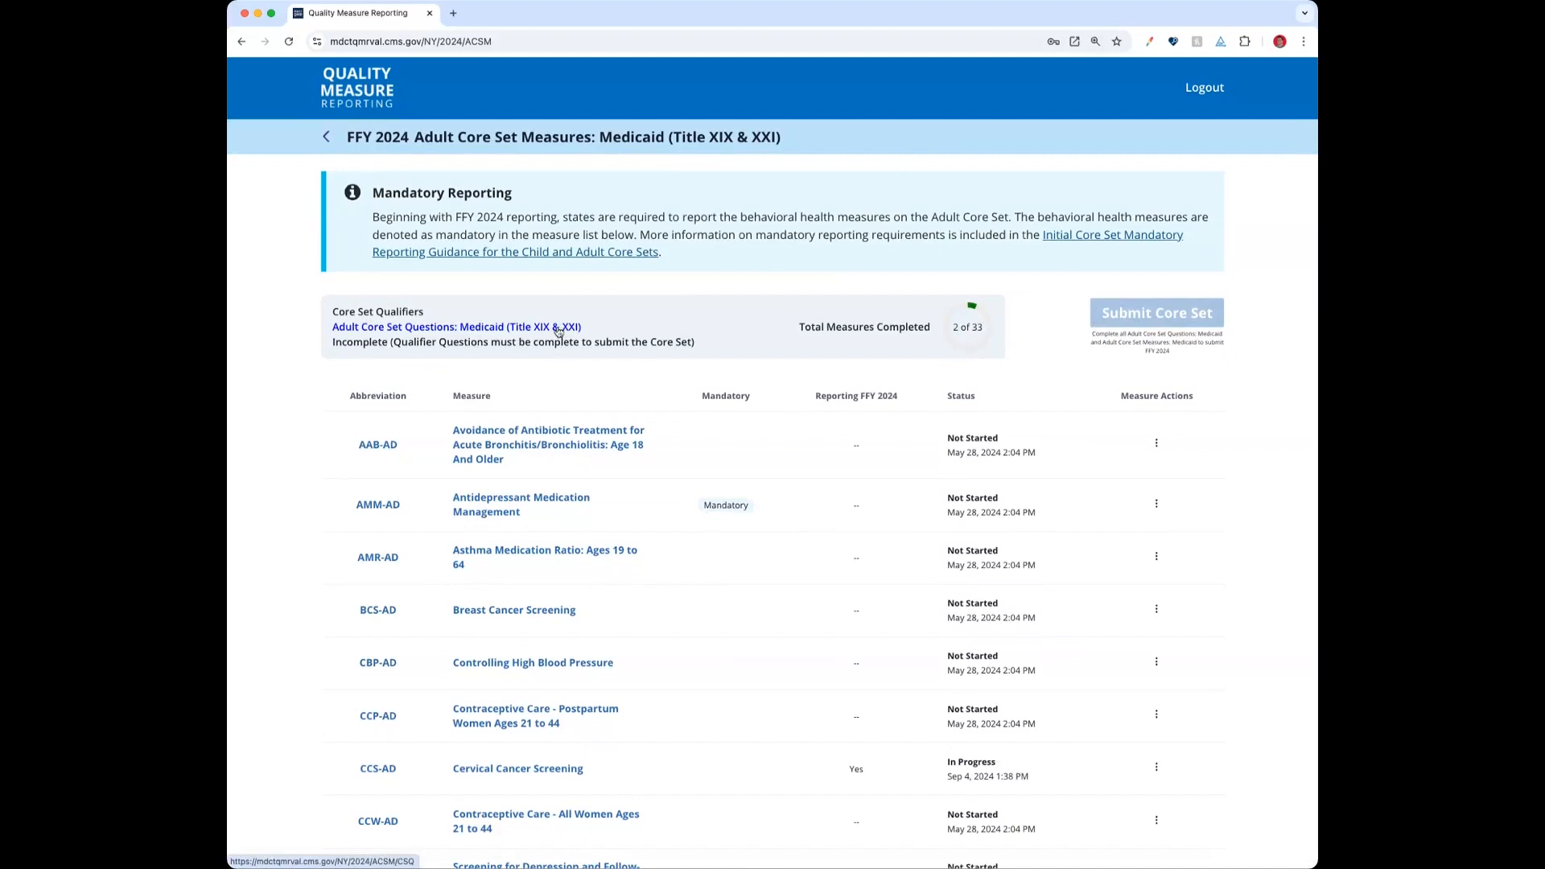
{"action": "left_click", "coordinate": [558, 331]}
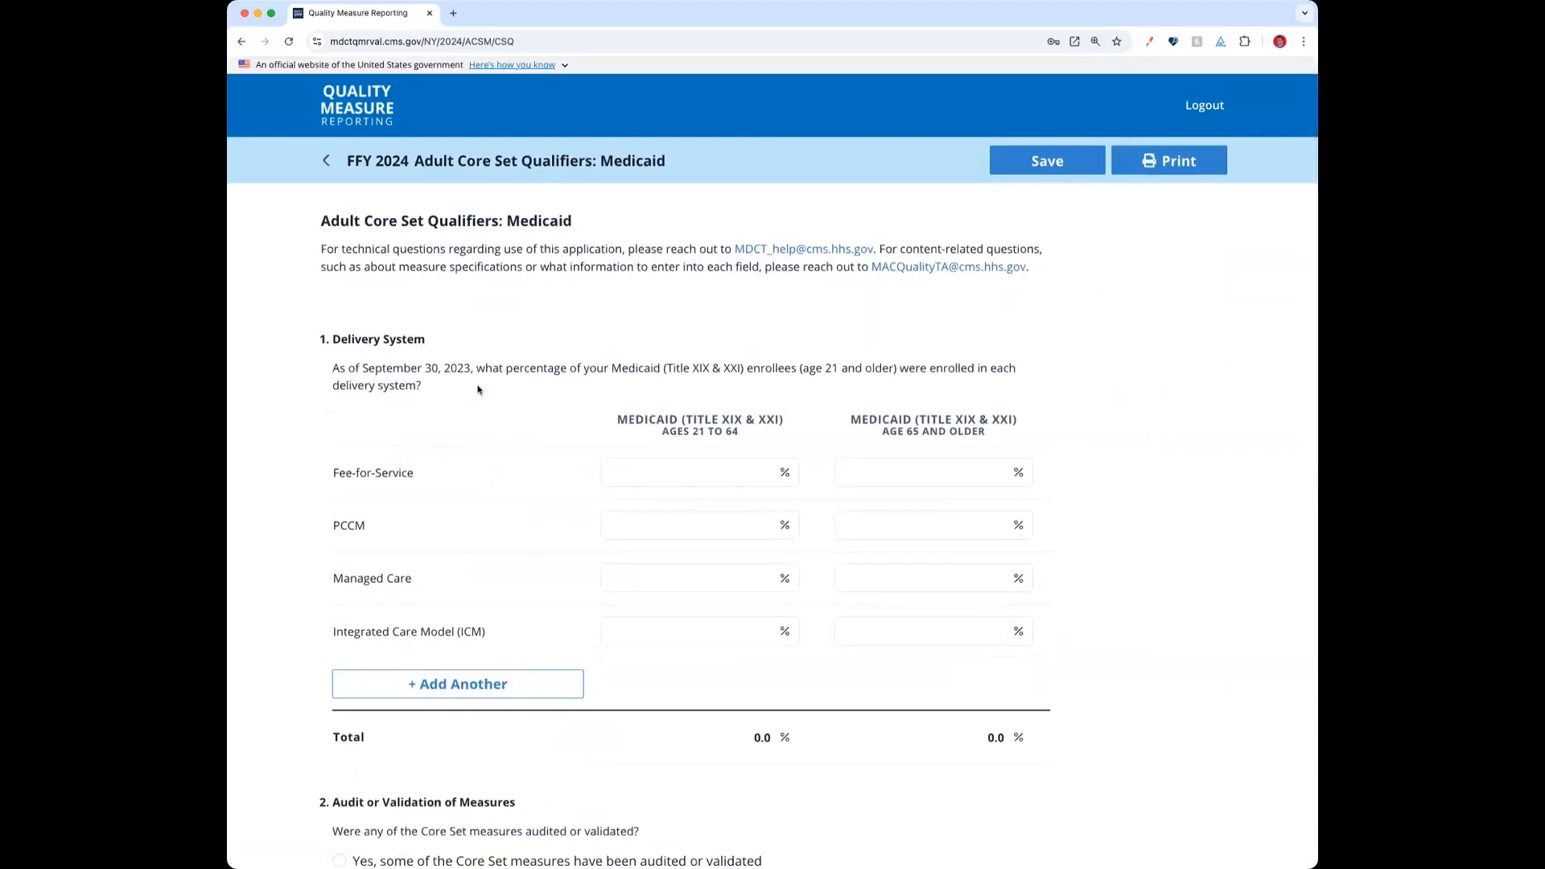
{"action": "left_click", "coordinate": [326, 160]}
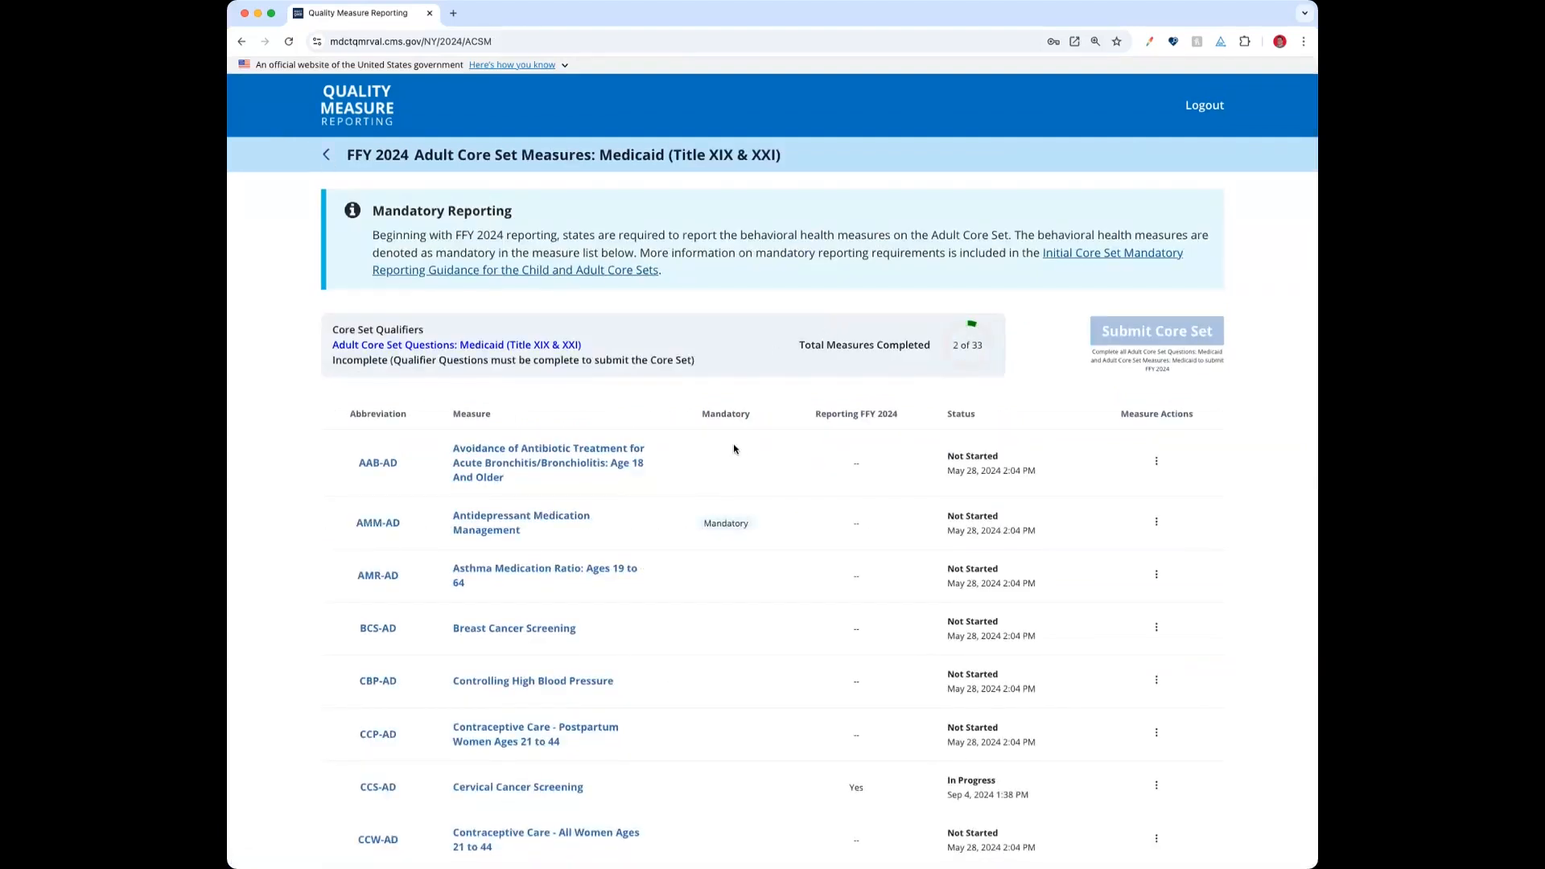
- Open the Cervical Cancer Screening (CCS-AD) measure and look through its reporting form
{"action": "left_click", "coordinate": [508, 791]}
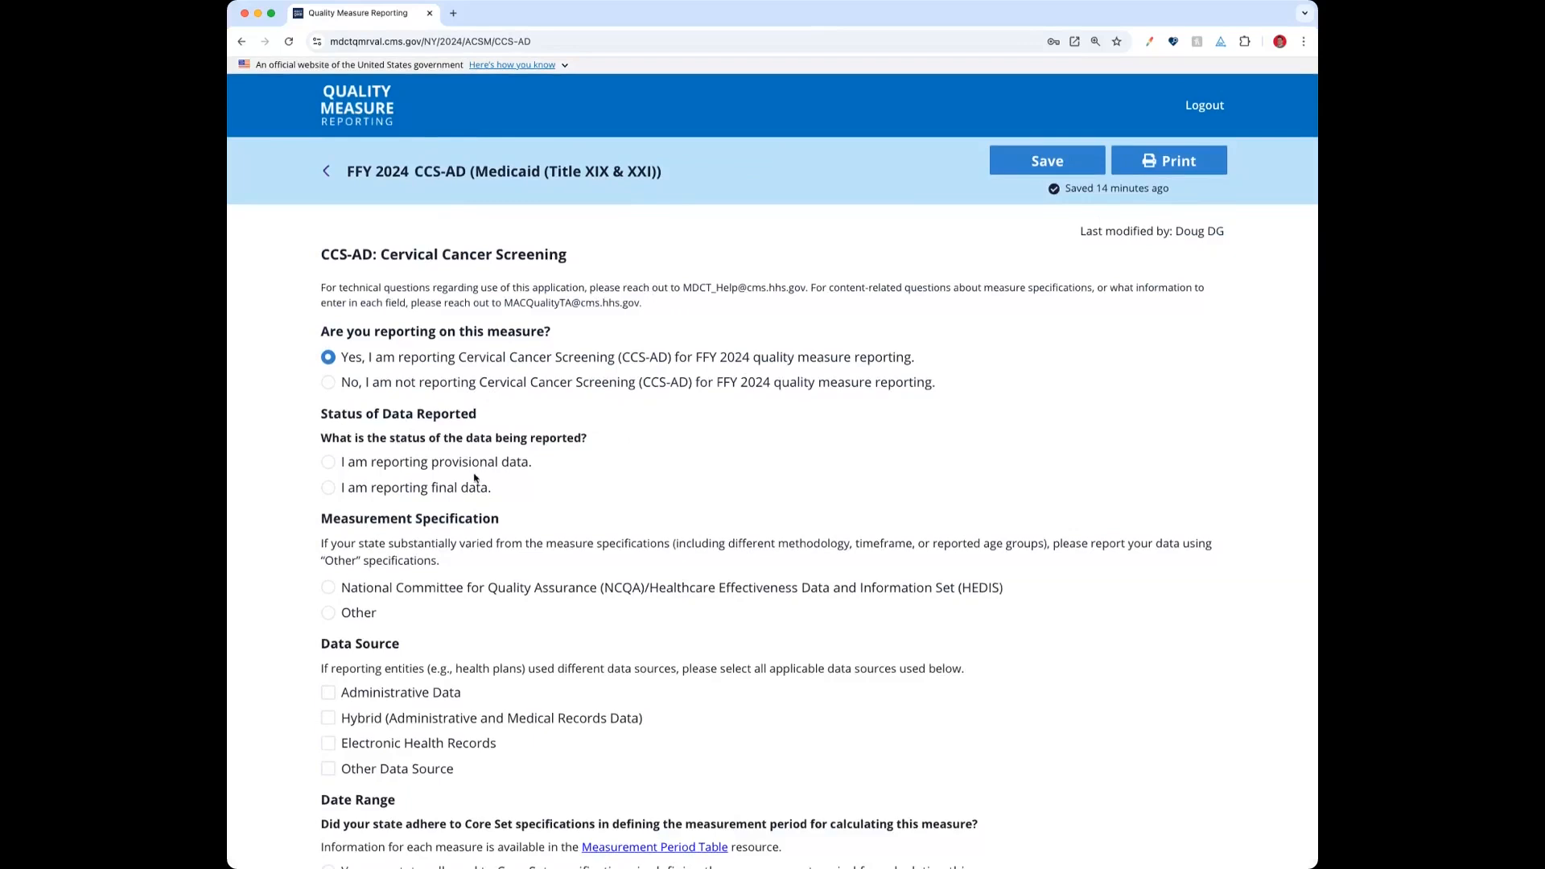
{"action": "scroll", "coordinate": [533, 381], "scroll_direction": "down", "scroll_amount": 3}
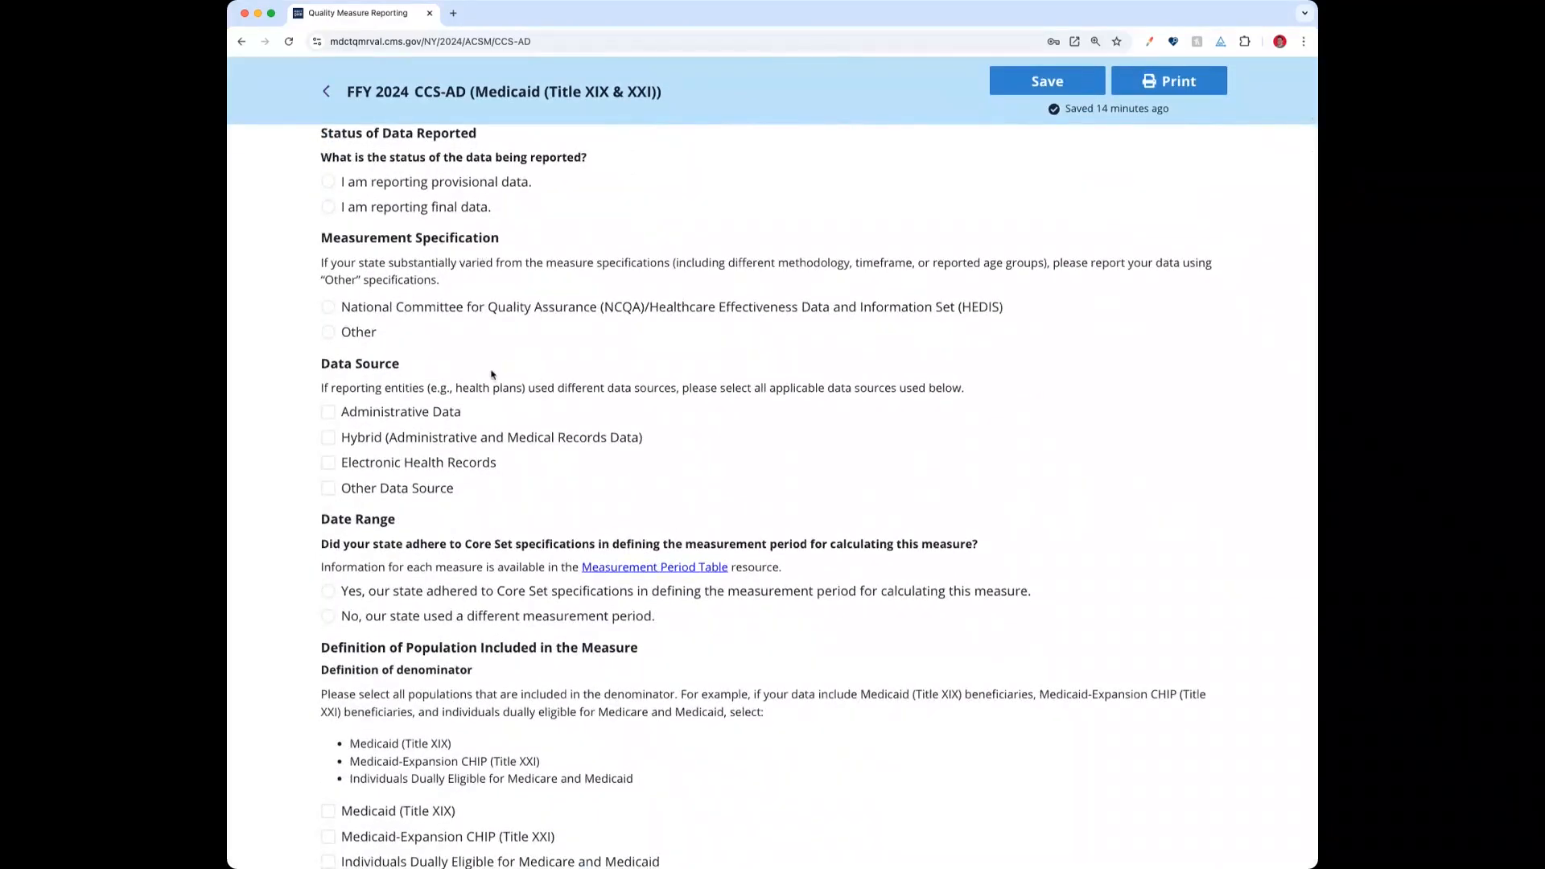
{"action": "scroll", "coordinate": [618, 488], "scroll_direction": "down", "scroll_amount": 10}
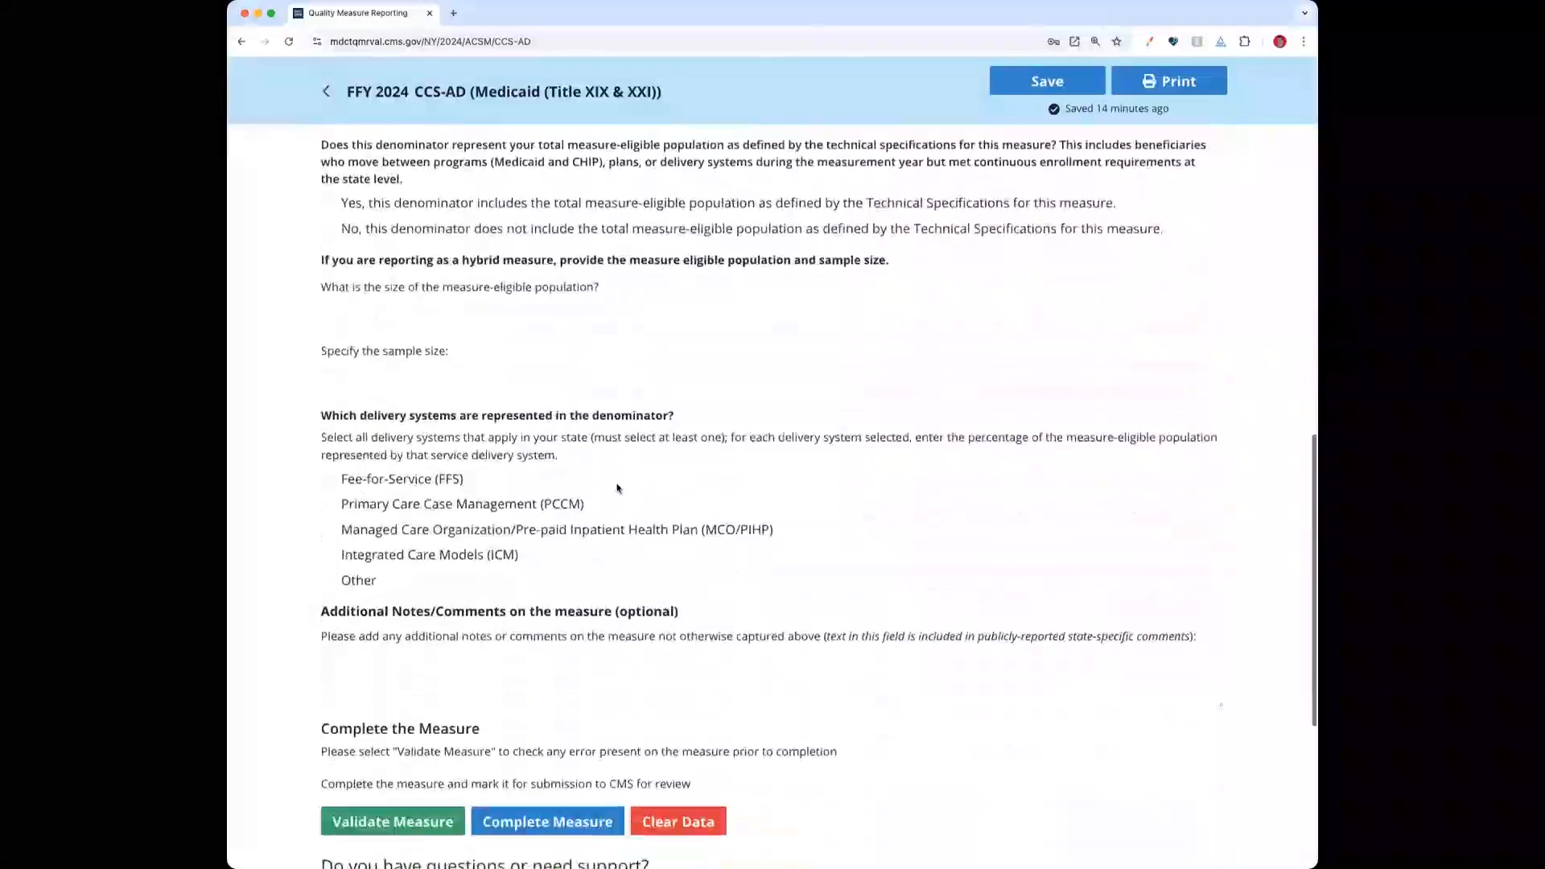
{"action": "scroll", "coordinate": [348, 374], "scroll_direction": "up", "scroll_amount": 1}
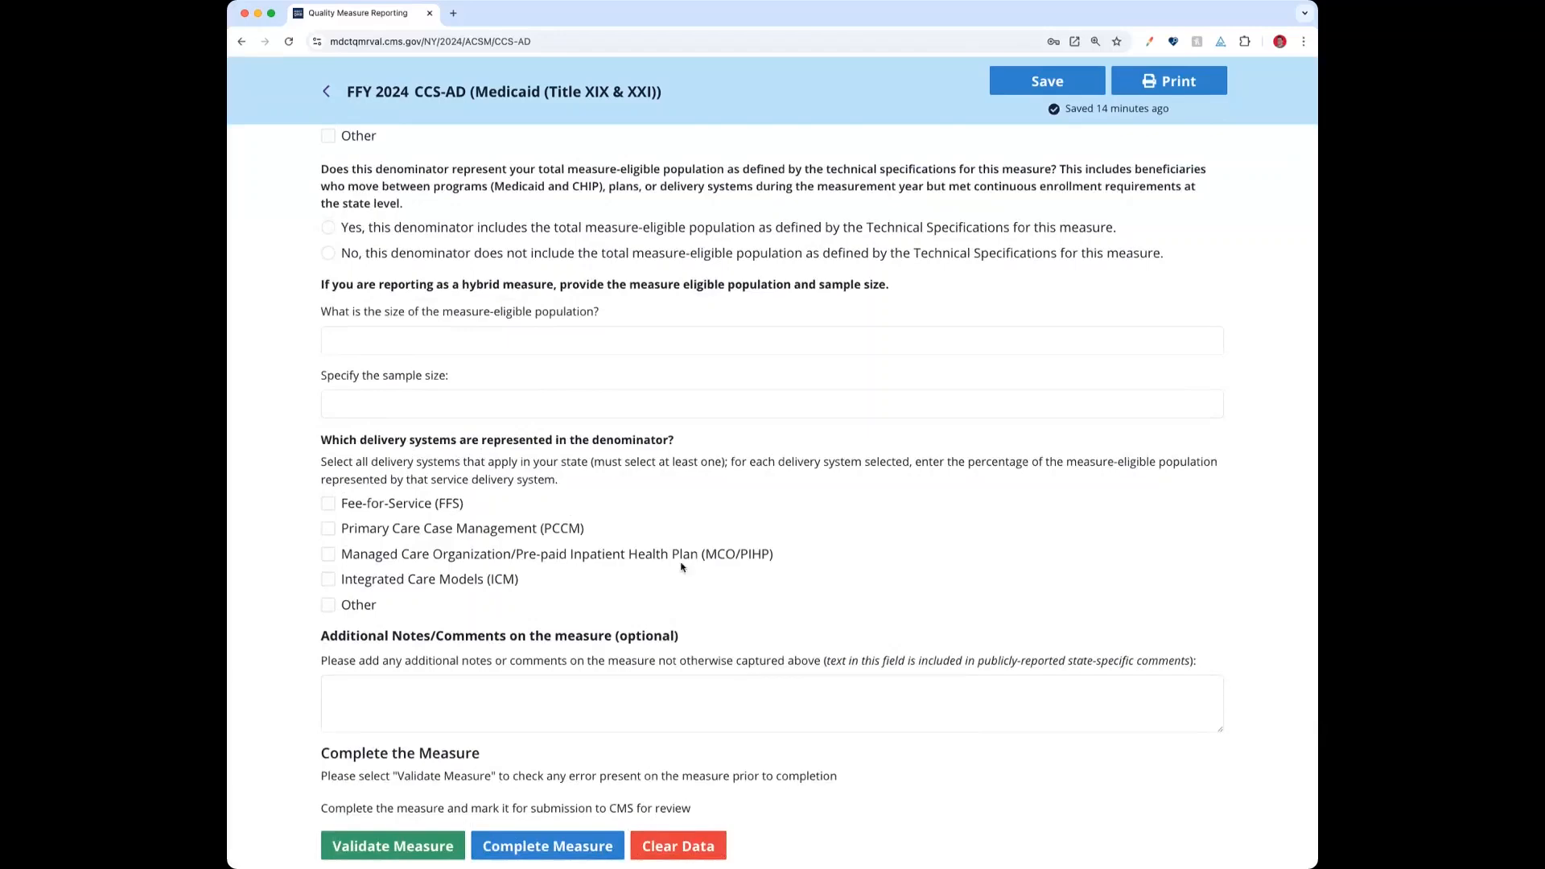
{"action": "scroll", "coordinate": [681, 567], "scroll_direction": "up", "scroll_amount": 15}
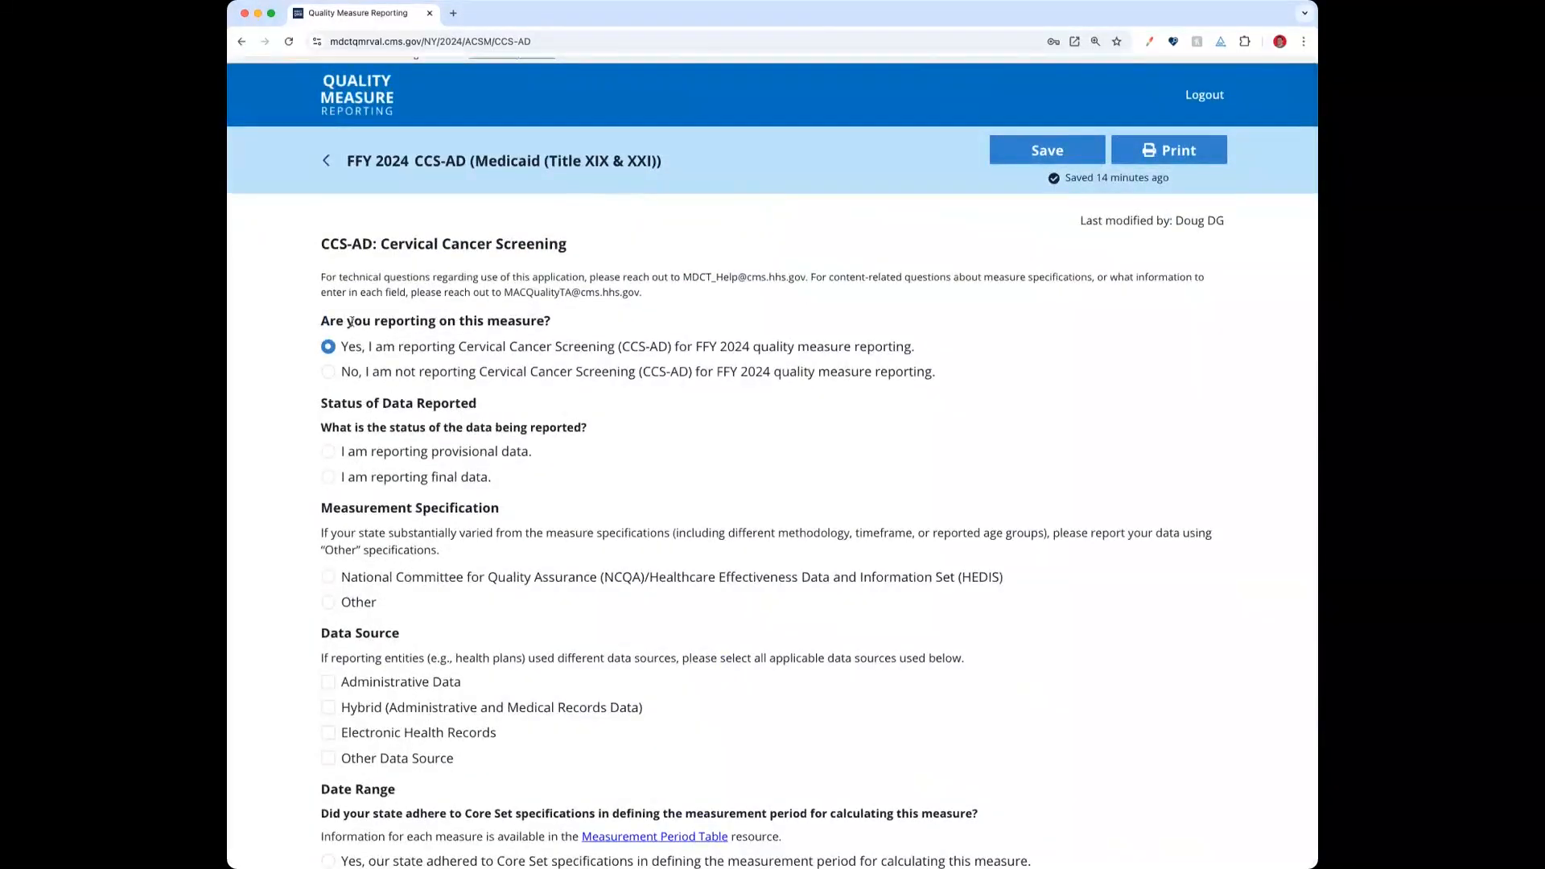
- Report final data for CCS-AD and set the measurement specification to NCQA/HEDIS, version HEDIS MY 2023 (FFY 2024 Core Set Reporting)
{"action": "left_click", "coordinate": [328, 478]}
{"action": "left_click", "coordinate": [364, 581]}
{"action": "left_click", "coordinate": [451, 632]}
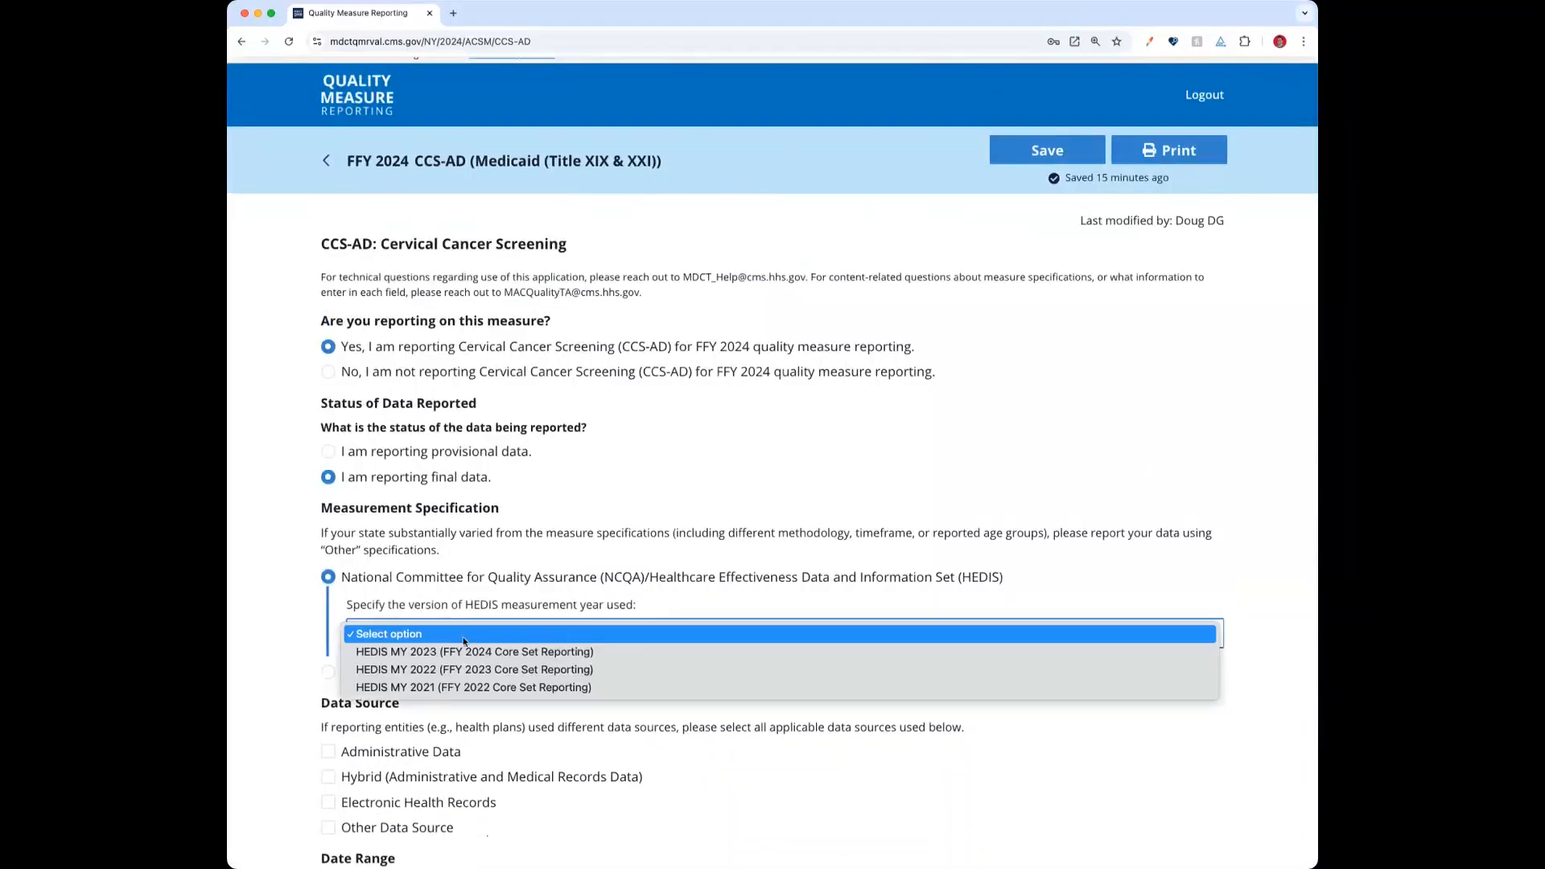
{"action": "left_click", "coordinate": [463, 654]}
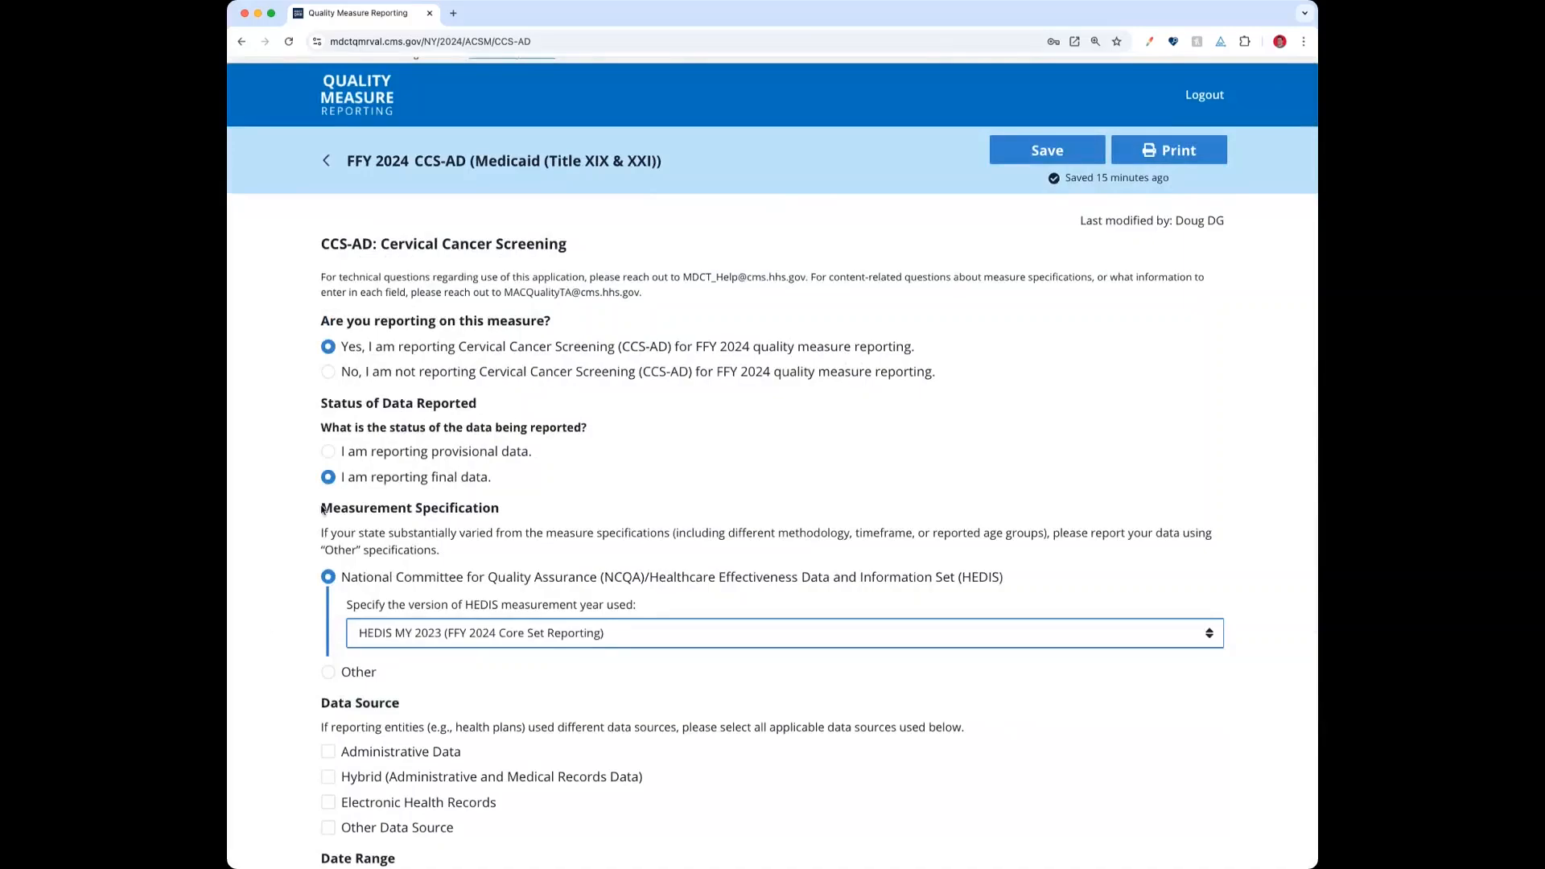
- Examine the CCS-AD form's Performance Measure section with its rate fields, and return to the Data Source questions
{"action": "scroll", "coordinate": [511, 557], "scroll_direction": "down", "scroll_amount": 10}
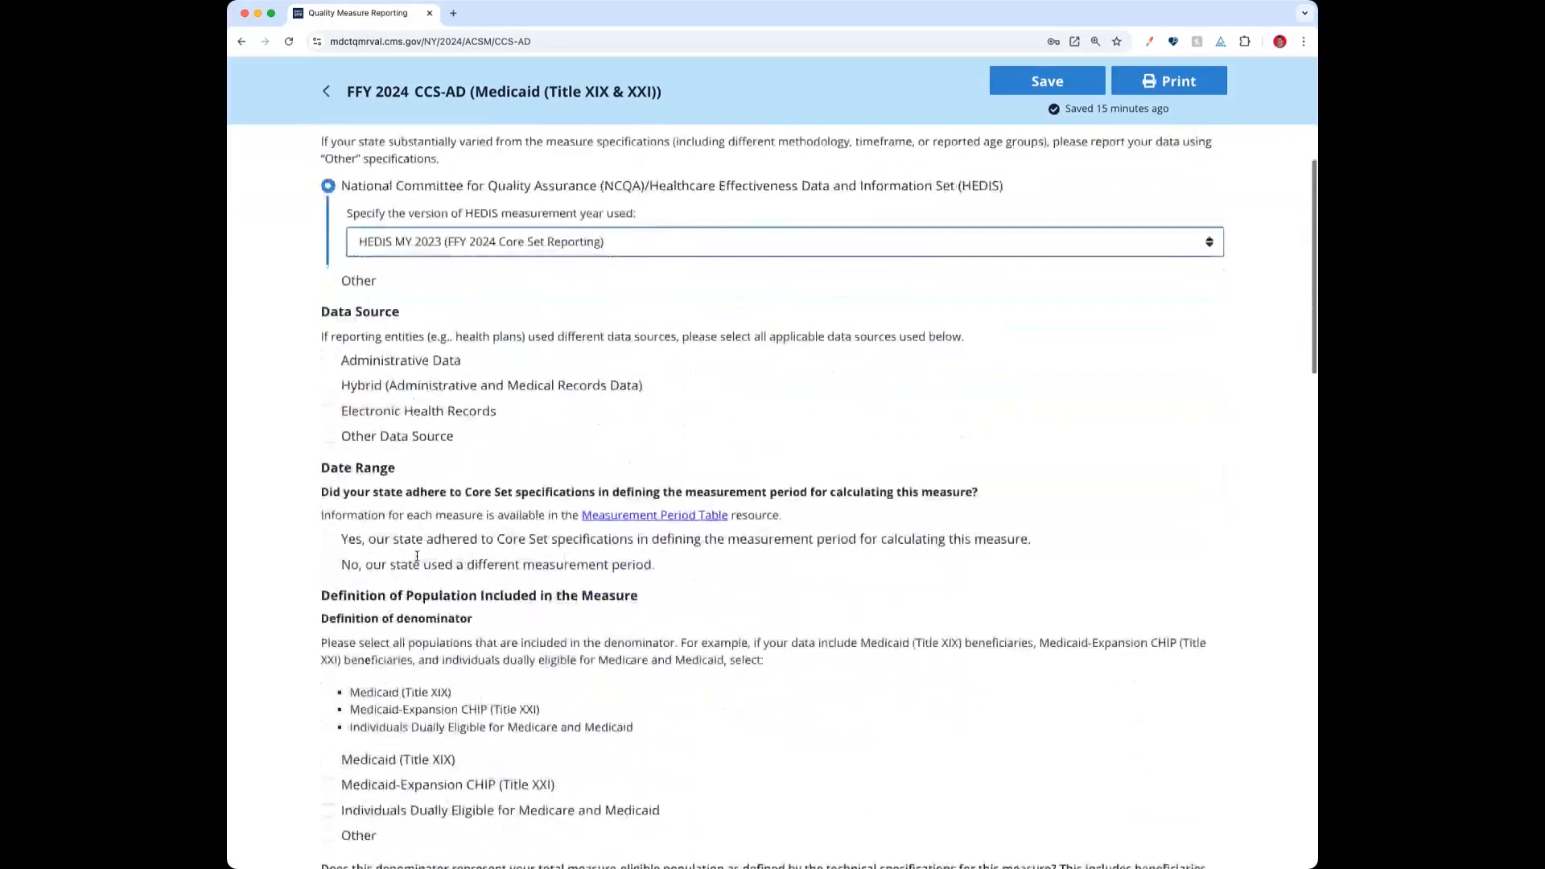
{"action": "scroll", "coordinate": [417, 560], "scroll_direction": "down", "scroll_amount": 8}
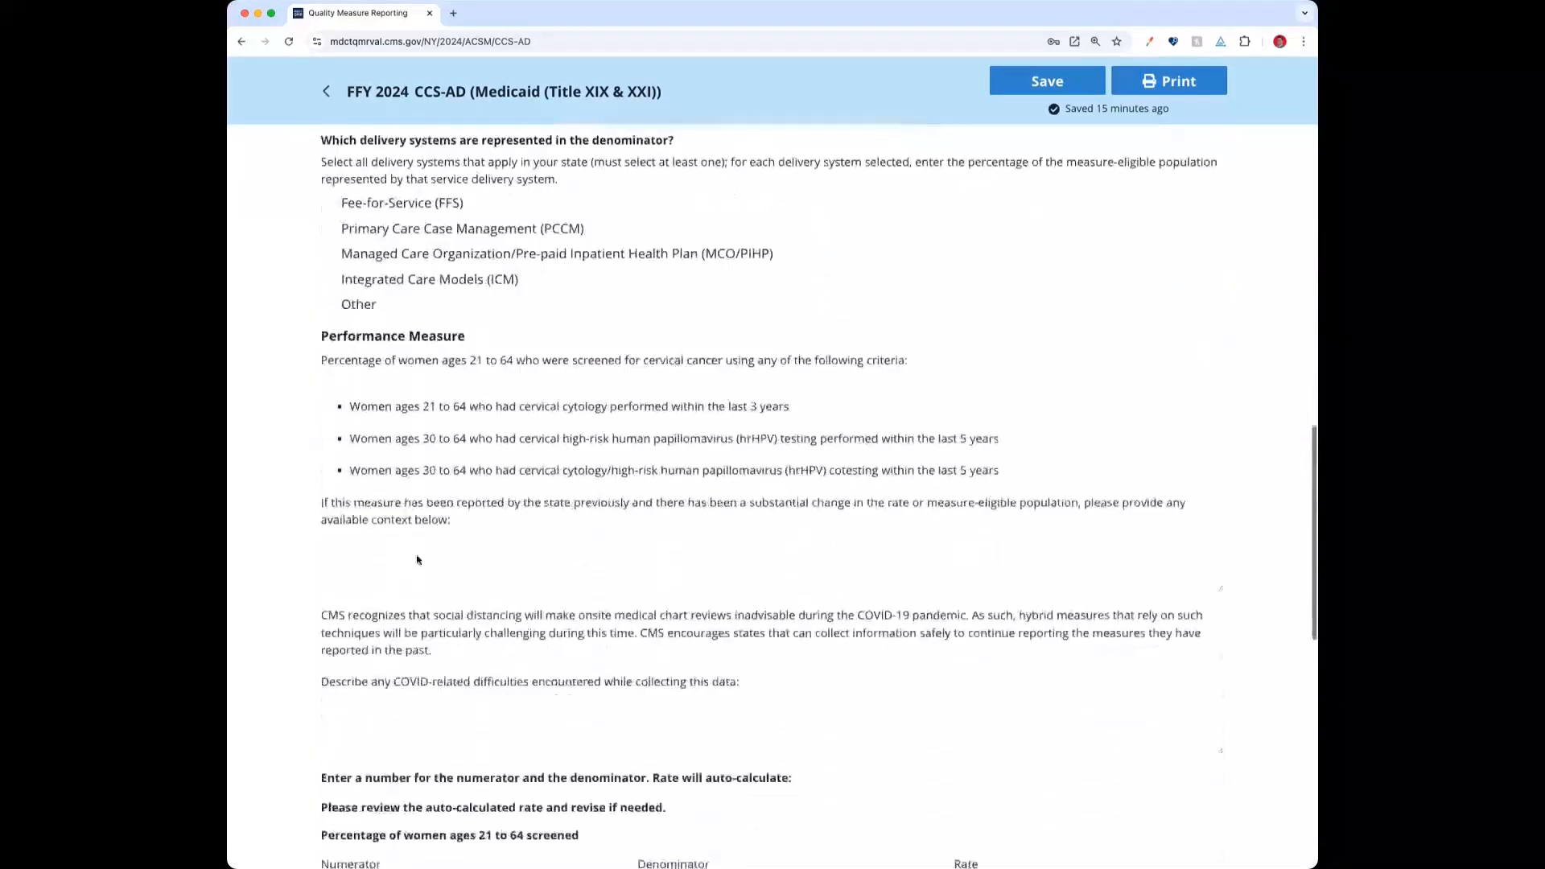
{"action": "scroll", "coordinate": [417, 556], "scroll_direction": "down", "scroll_amount": 2}
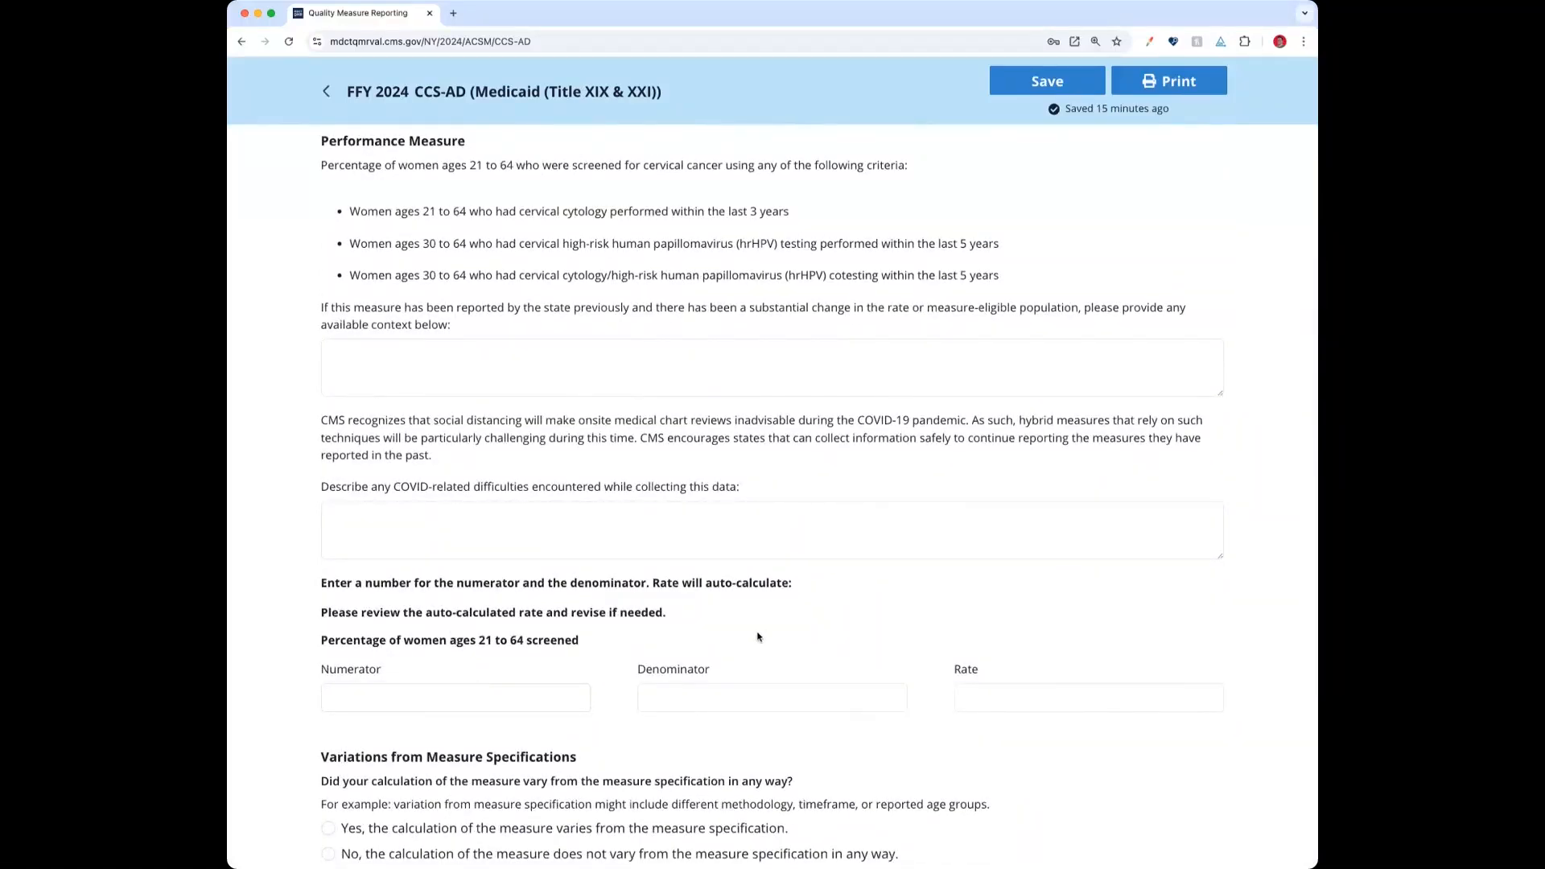
{"action": "scroll", "coordinate": [416, 481], "scroll_direction": "up", "scroll_amount": 8}
{"action": "scroll", "coordinate": [416, 481], "scroll_direction": "up", "scroll_amount": 7}
{"action": "scroll", "coordinate": [409, 378], "scroll_direction": "up", "scroll_amount": 1}
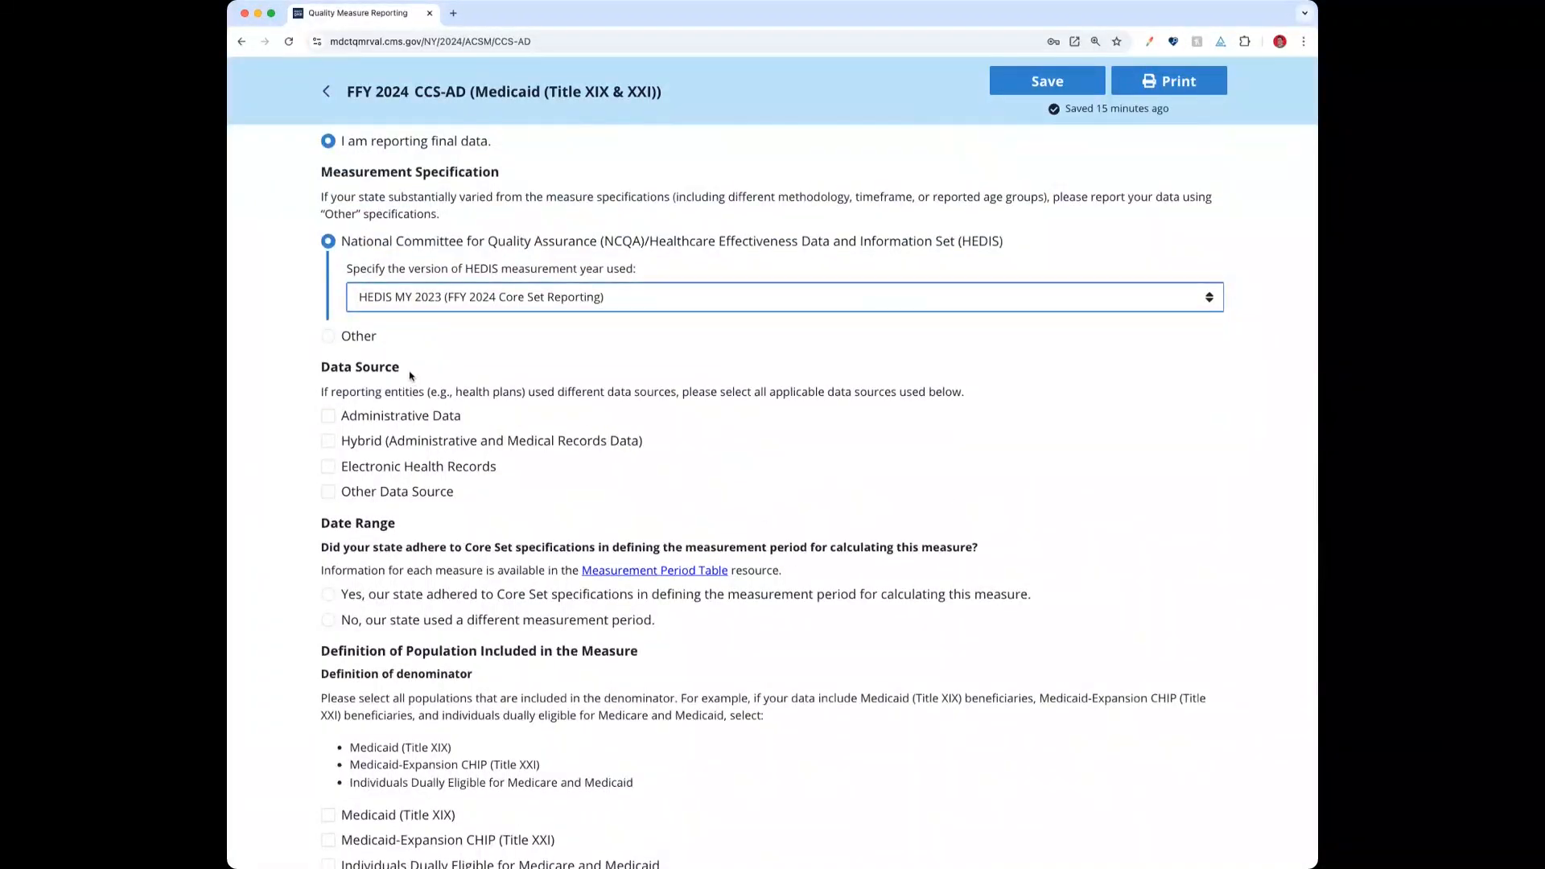
- Select Administrative Data with Medicaid Management Information System (MMIS) as data source, and include Medicaid (Title XIX) in the denominator definition
{"action": "left_click", "coordinate": [381, 417]}
{"action": "left_click", "coordinate": [386, 466]}
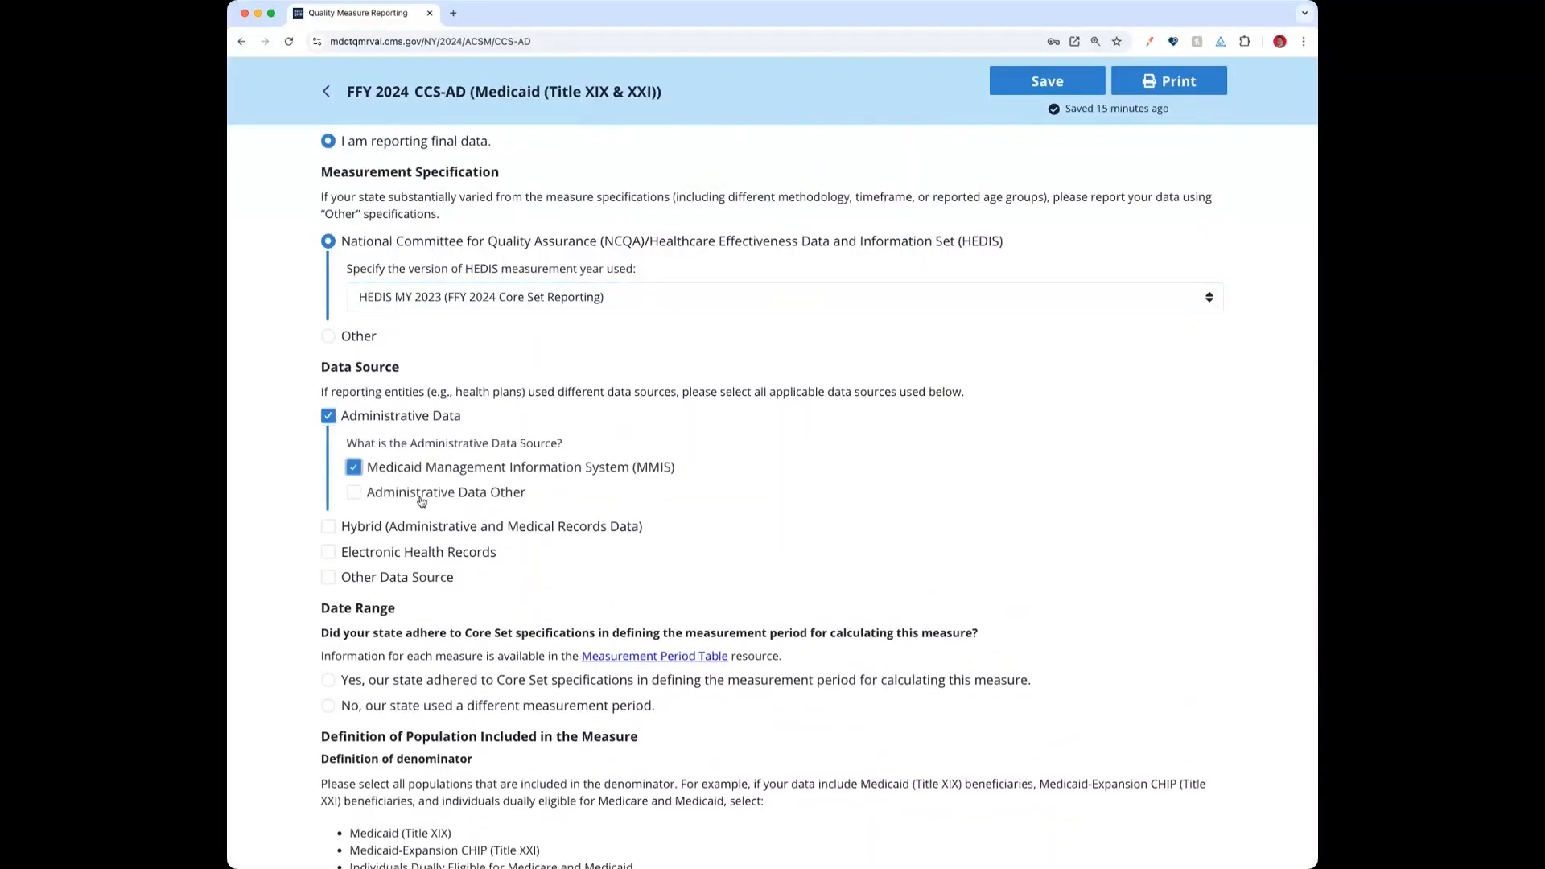
{"action": "scroll", "coordinate": [398, 483], "scroll_direction": "down", "scroll_amount": 5}
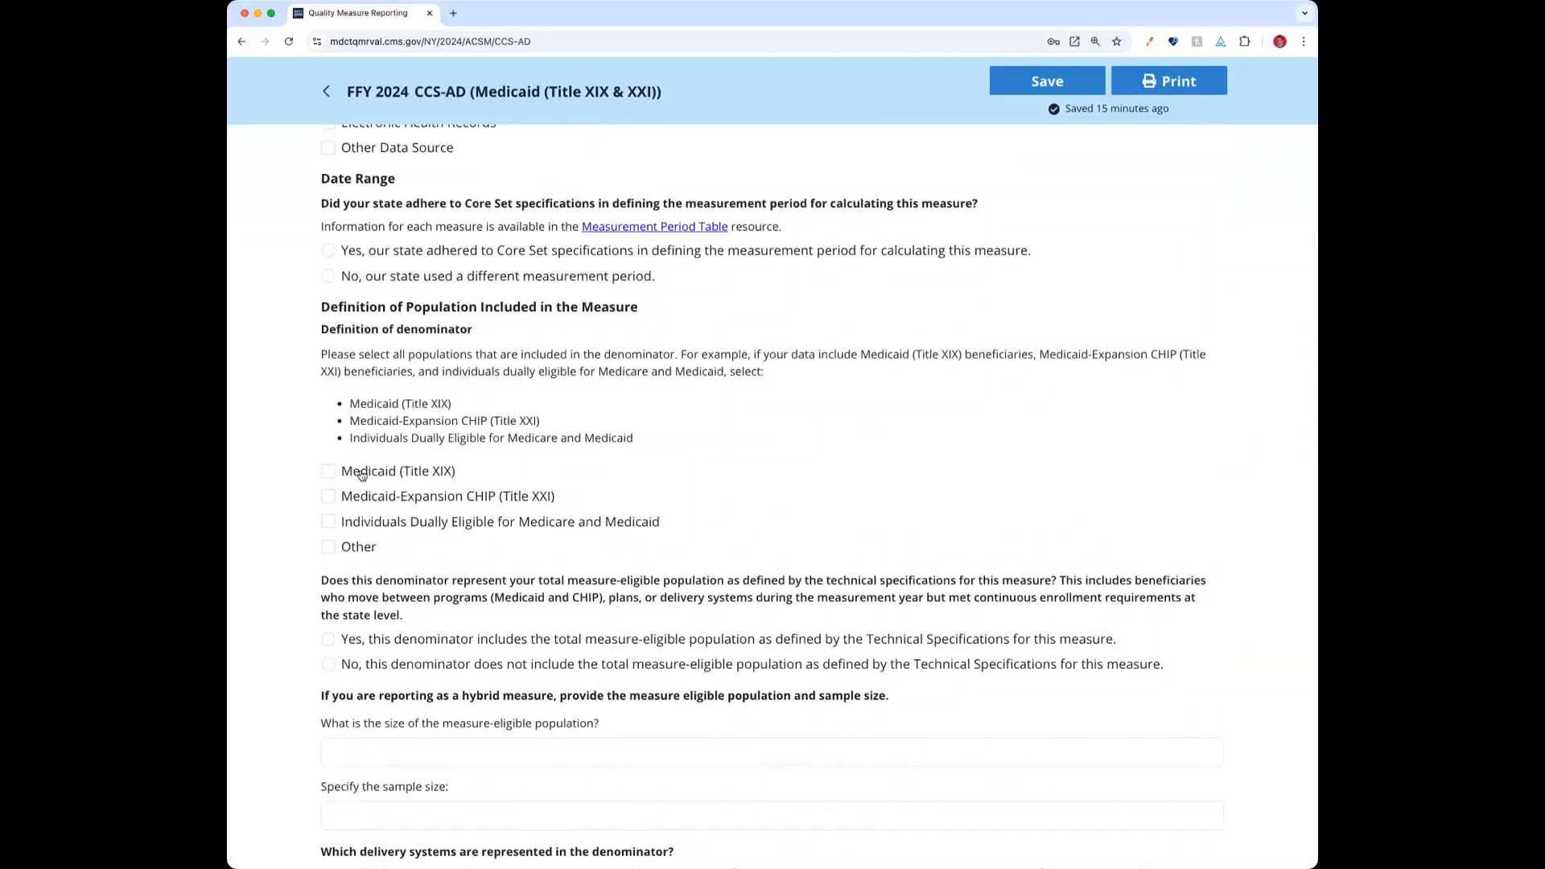
- Set the measure-eligible population size to 1000 and the sample size to 500
{"action": "scroll", "coordinate": [439, 379], "scroll_direction": "down", "scroll_amount": 4}
{"action": "left_click", "coordinate": [439, 380]}
{"action": "type", "text": "1000"}
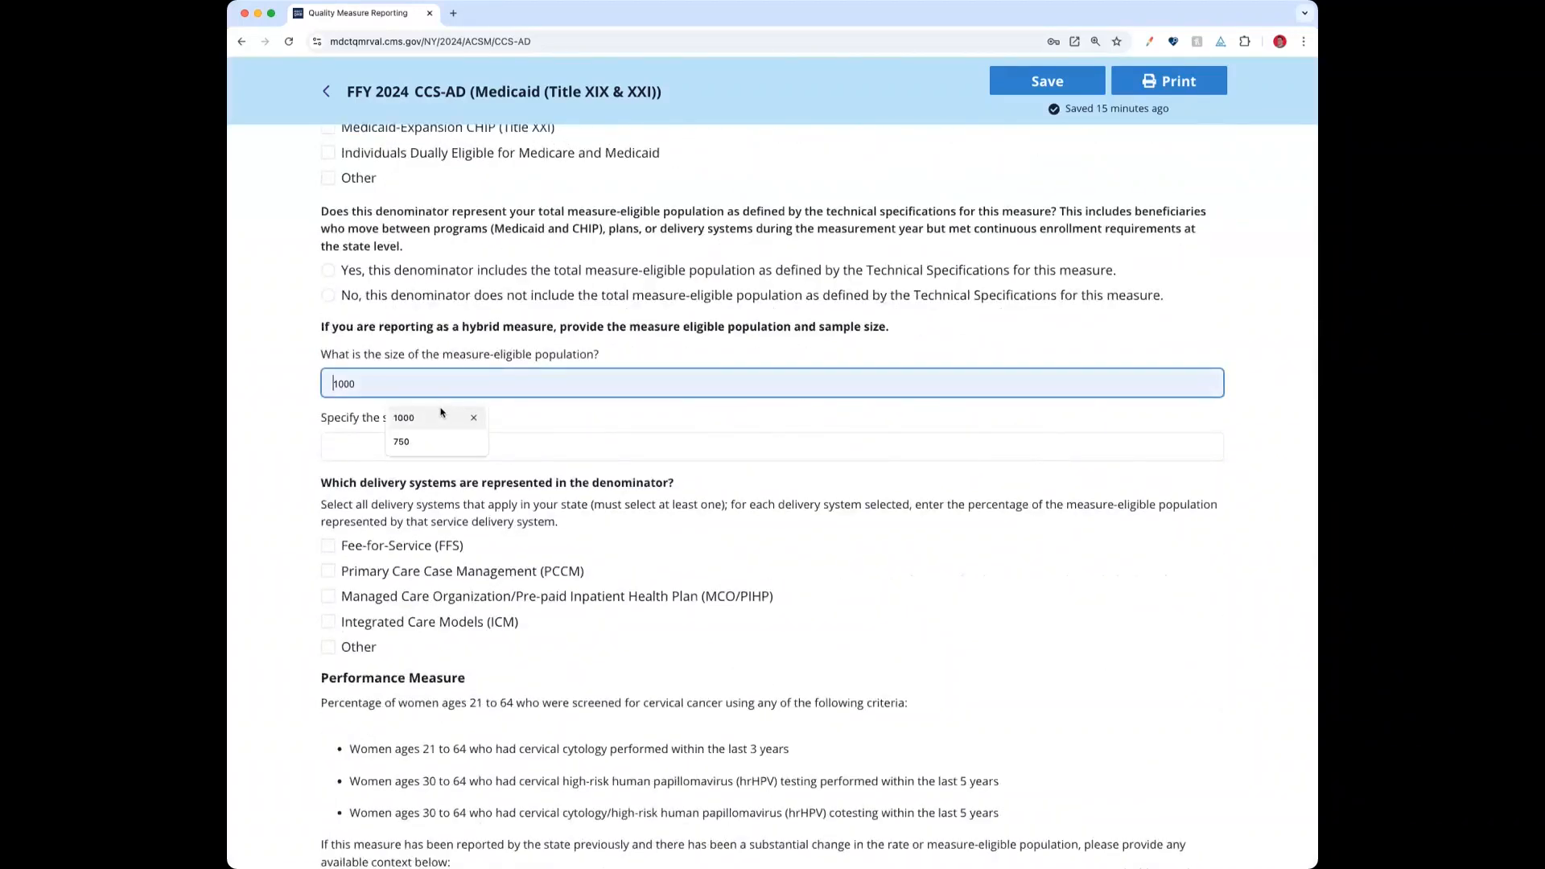
{"action": "left_click", "coordinate": [410, 447]}
{"action": "left_click", "coordinate": [407, 506]}
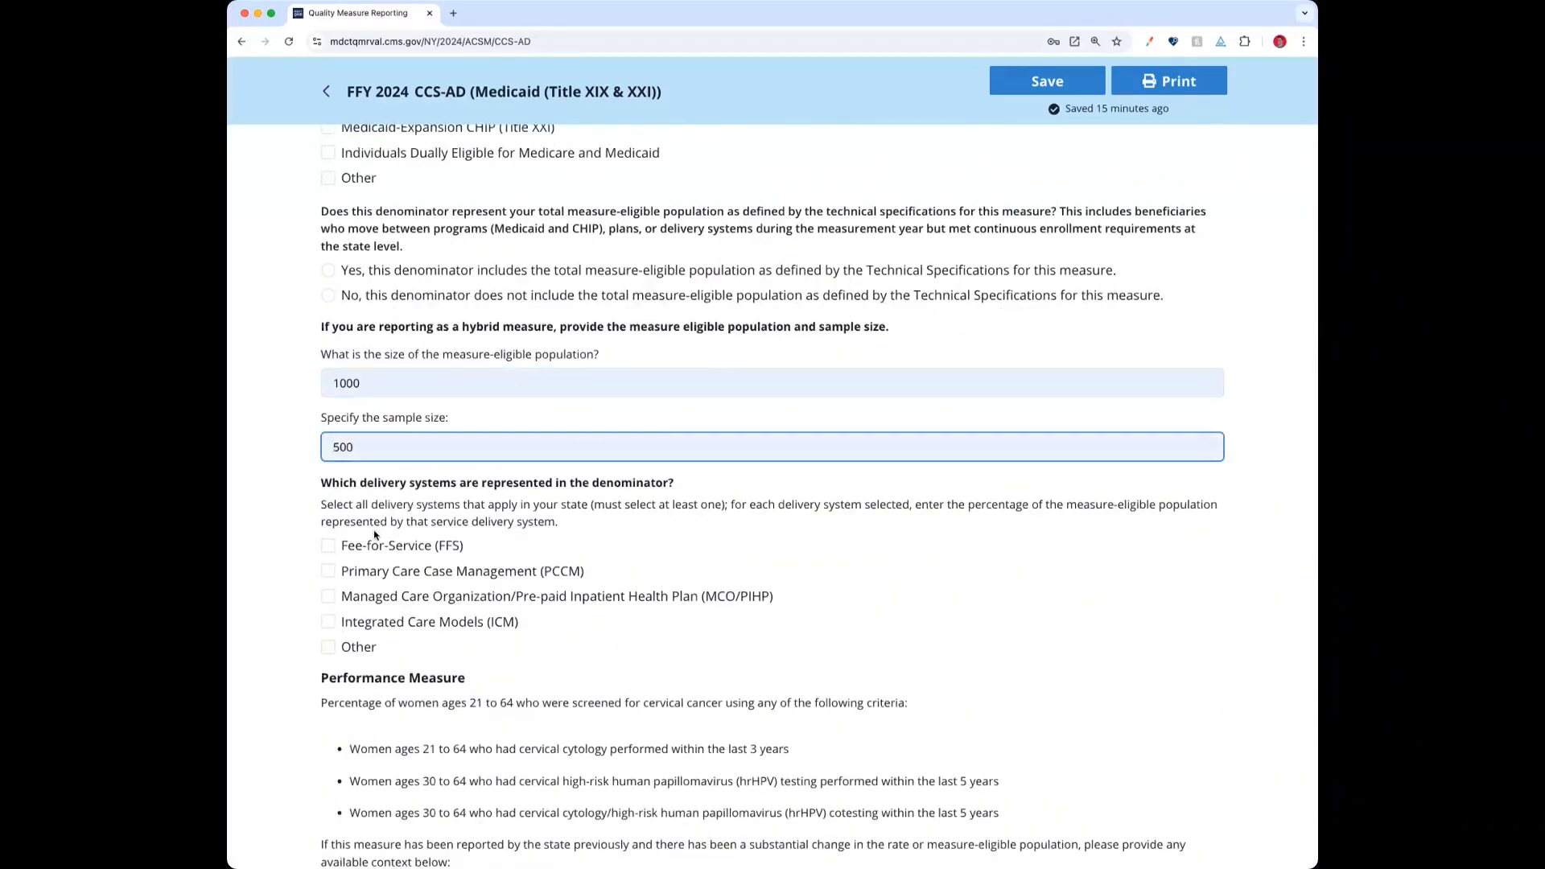
- Enter numerator 3 and denominator 4 for the percentage of women ages 21 to 64 screened, and highlight the auto-calculated rate
{"action": "scroll", "coordinate": [419, 555], "scroll_direction": "down", "scroll_amount": 7}
{"action": "left_click", "coordinate": [462, 571]}
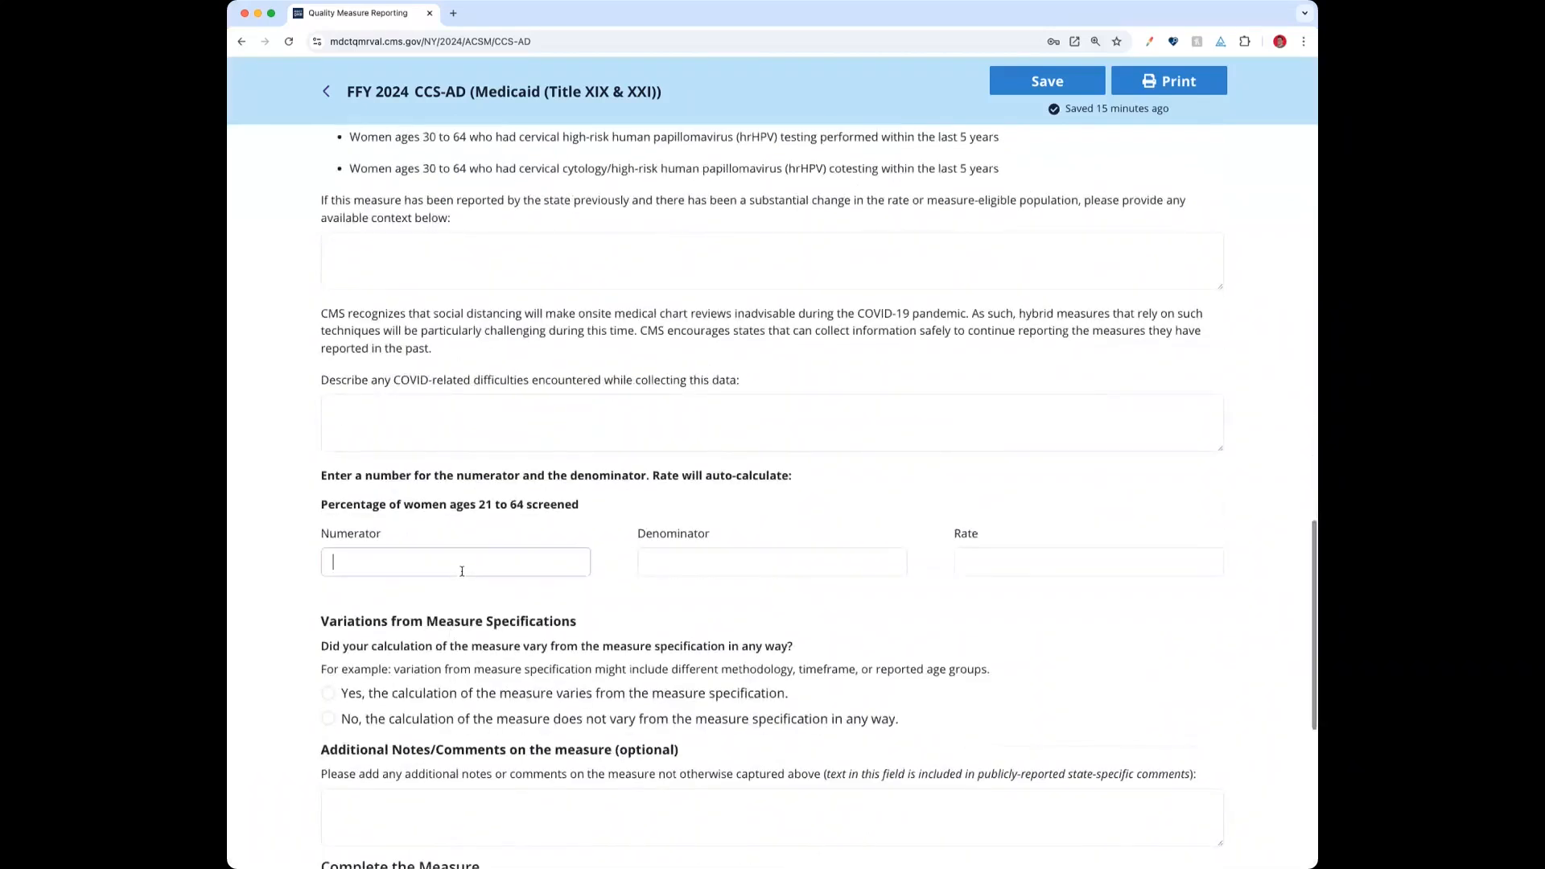
{"action": "type", "text": "3"}
{"action": "key", "text": "Tab"}
{"action": "type", "text": "4"}
{"action": "left_click", "coordinate": [510, 649]}
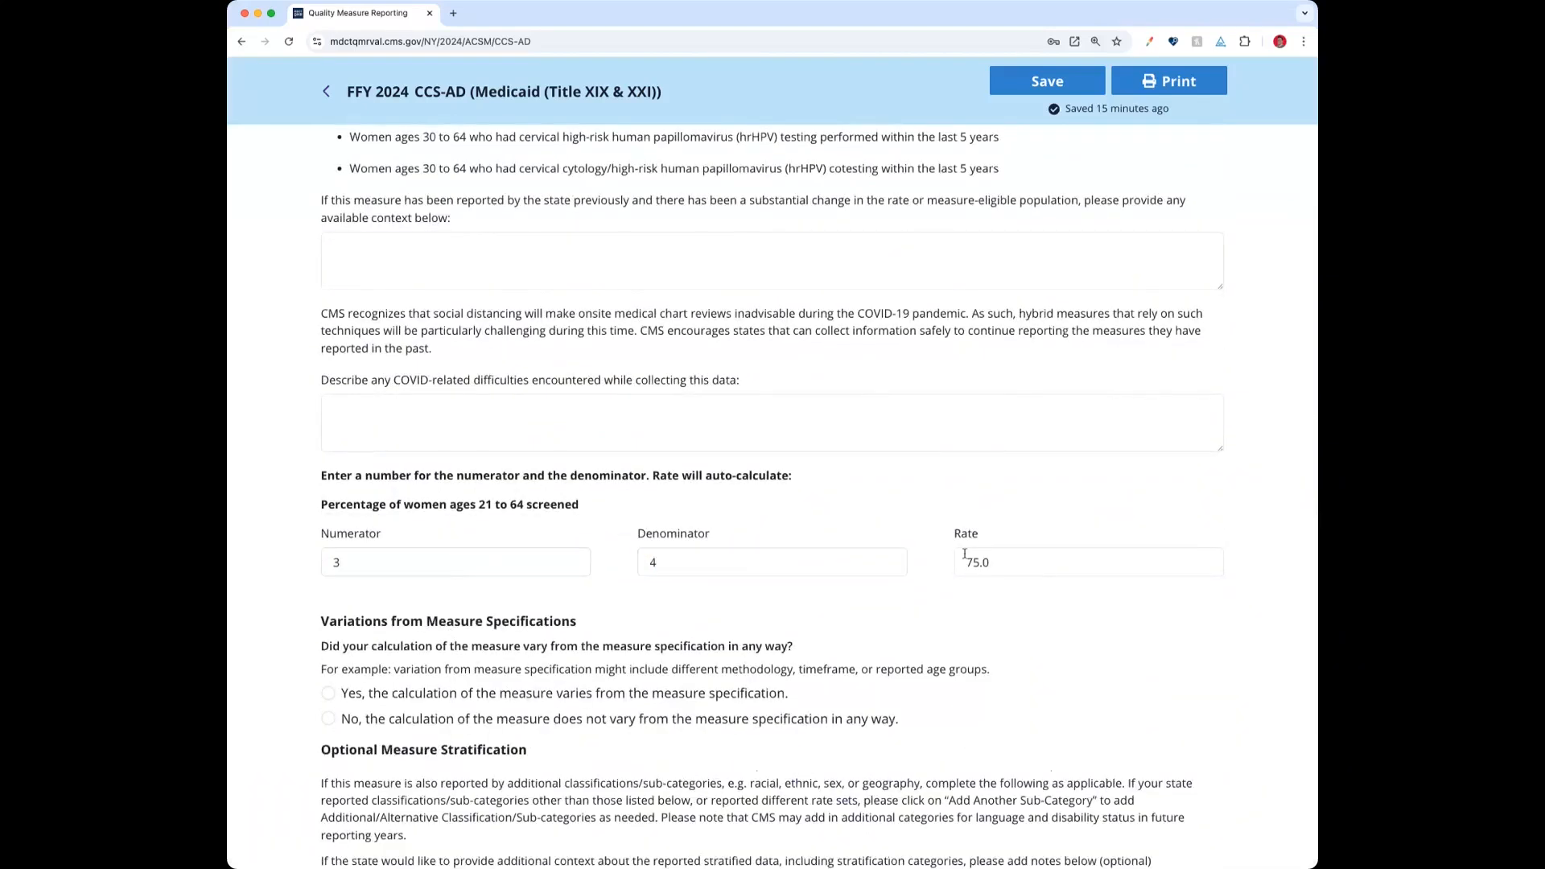
{"action": "left_click", "coordinate": [1001, 561]}
{"action": "double_click", "coordinate": [977, 562]}
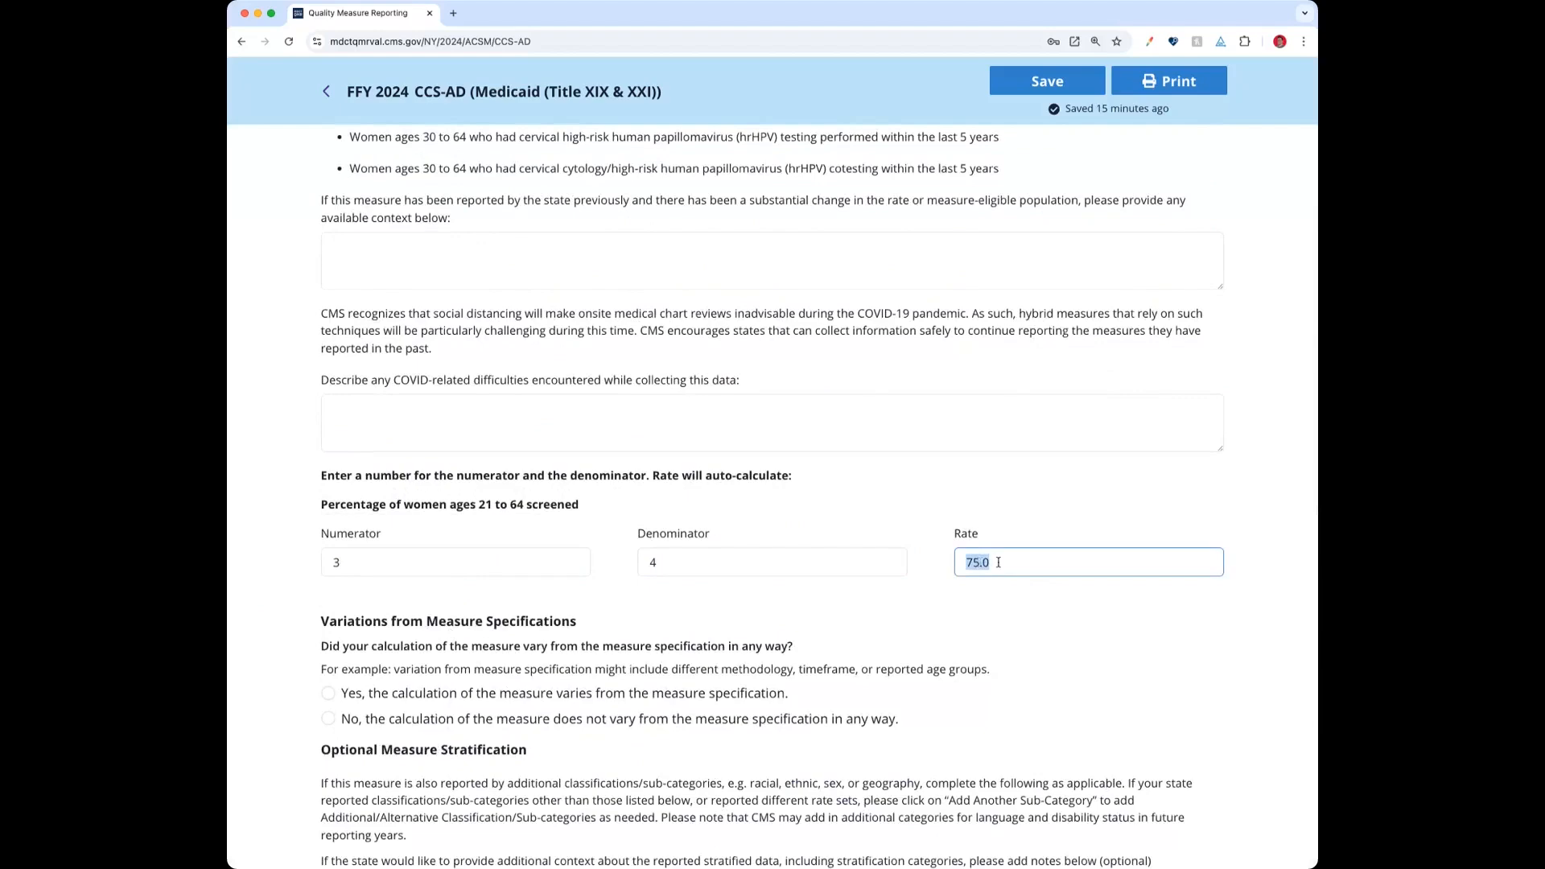
- Change the data source from Administrative Data to Hybrid (Administrative and Medical Records Data)
{"action": "scroll", "coordinate": [372, 437], "scroll_direction": "up", "scroll_amount": 15}
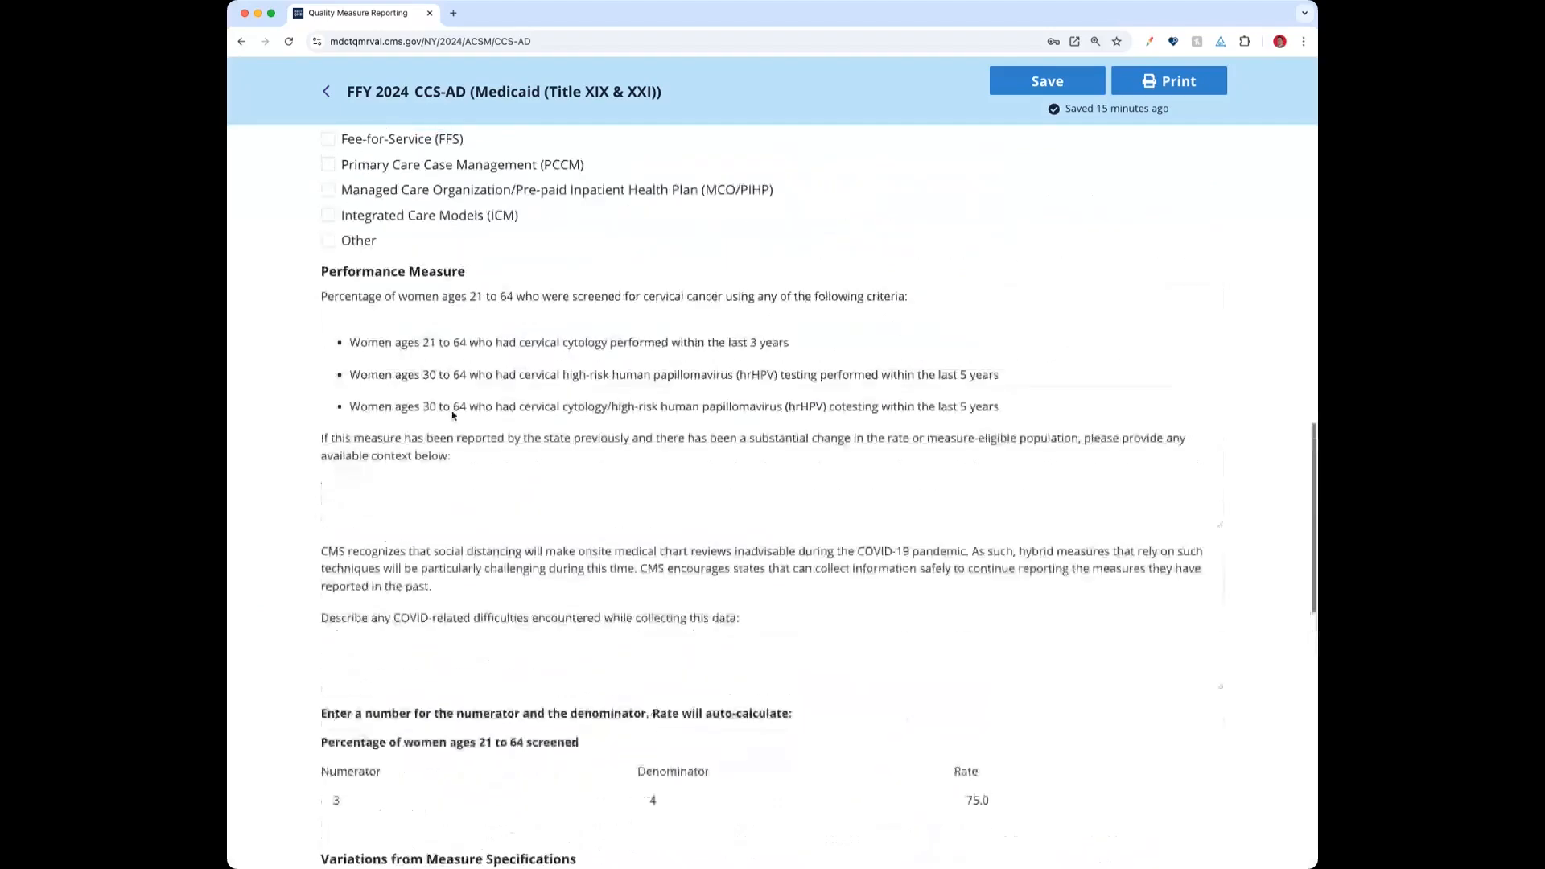
{"action": "scroll", "coordinate": [350, 426], "scroll_direction": "up", "scroll_amount": 4}
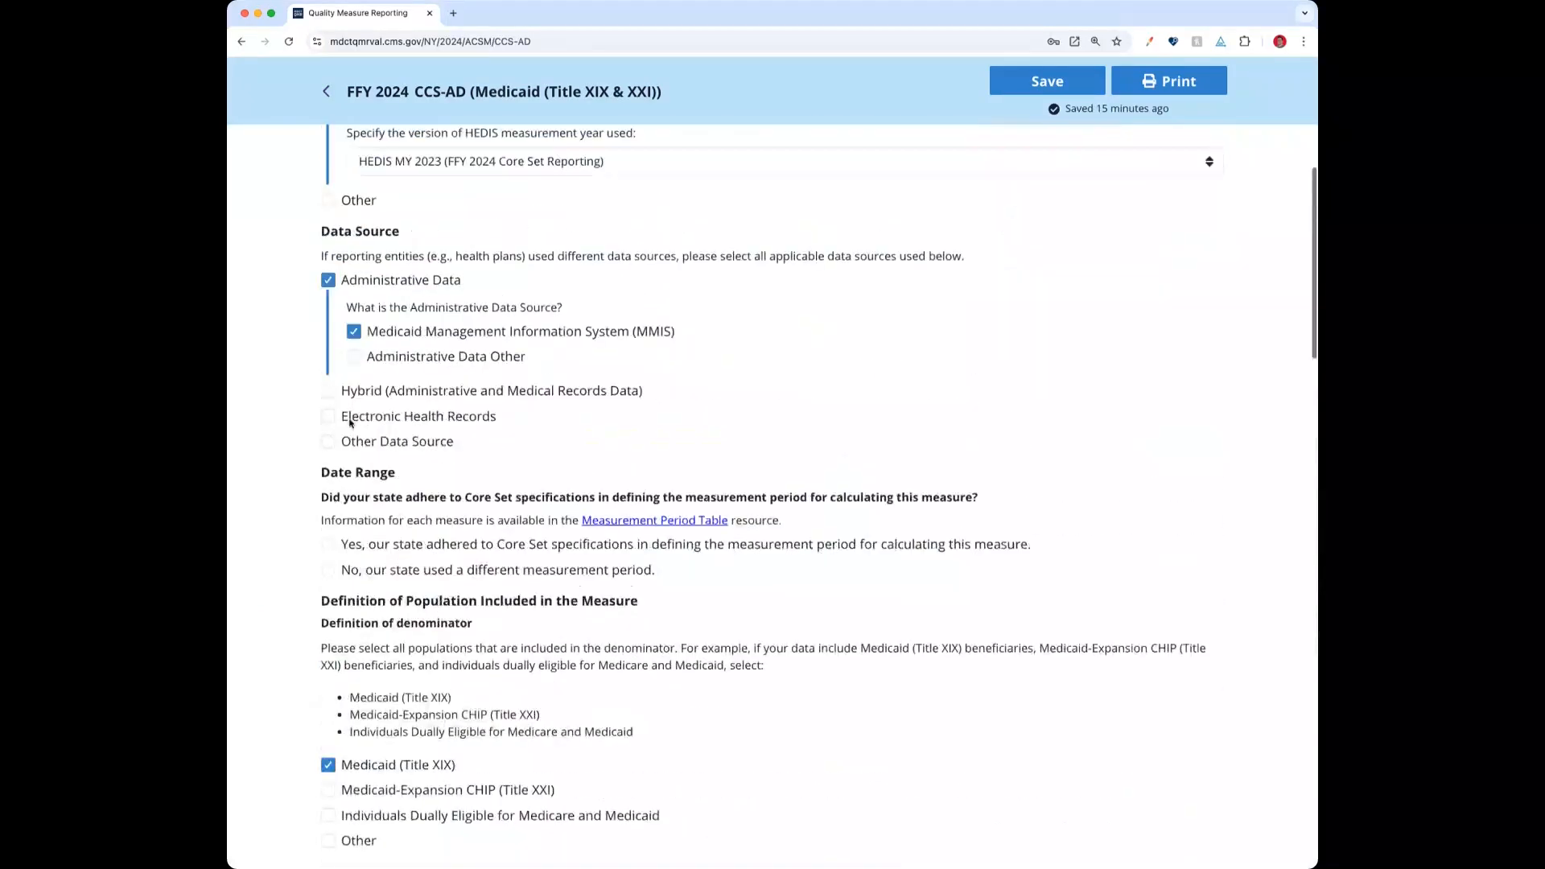
{"action": "left_click", "coordinate": [328, 539]}
{"action": "left_click", "coordinate": [335, 433]}
- Edit the rate for women ages 21 to 64 screened manually and re-enter it as 75.0
{"action": "scroll", "coordinate": [419, 575], "scroll_direction": "down", "scroll_amount": 17}
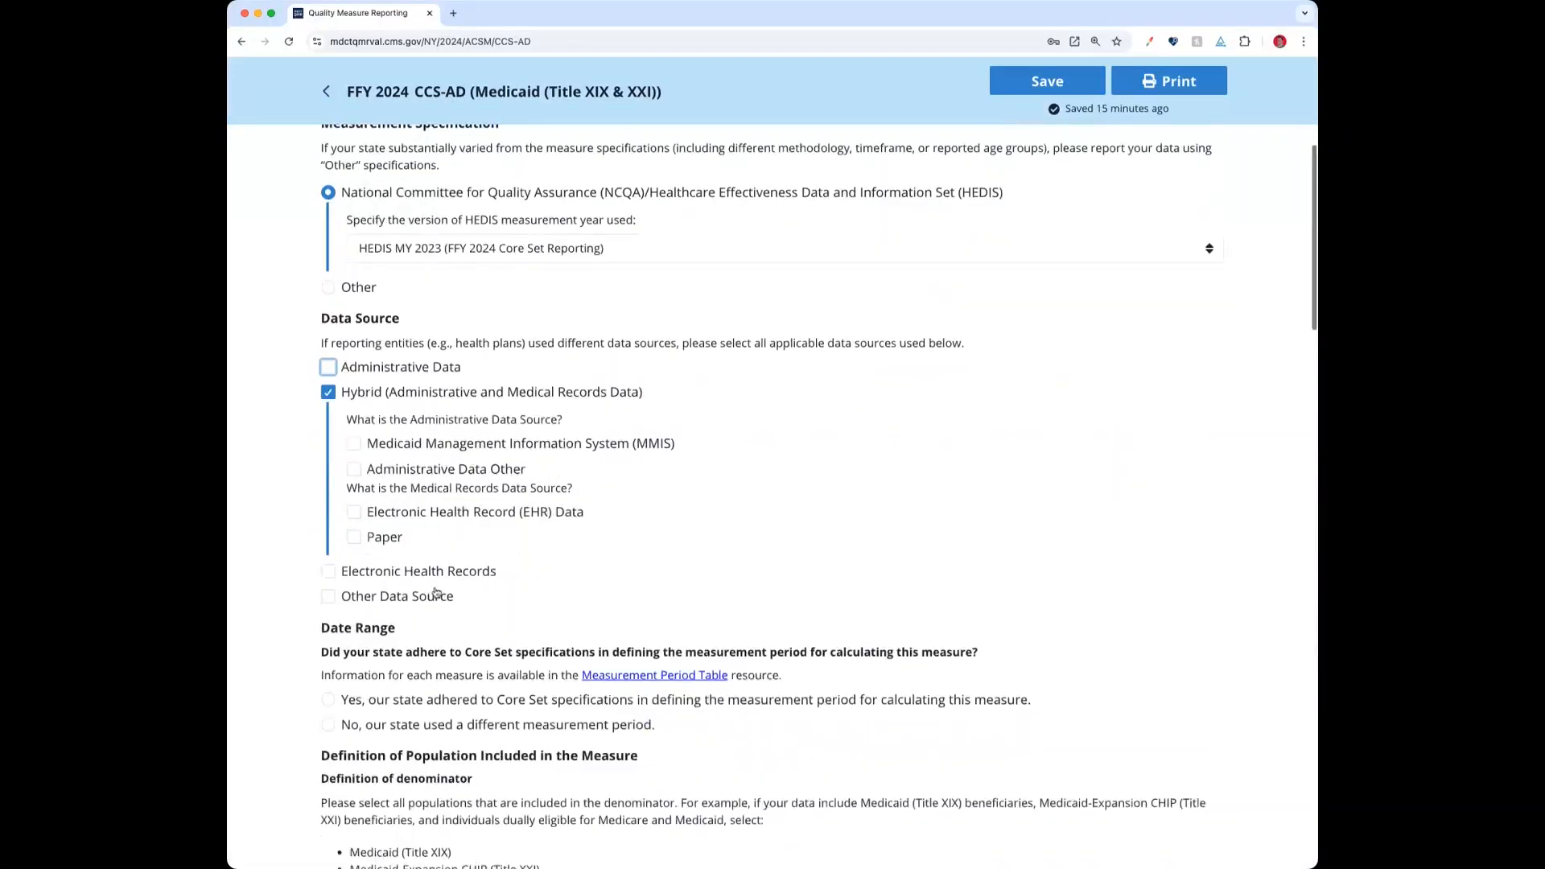
{"action": "scroll", "coordinate": [501, 567], "scroll_direction": "down", "scroll_amount": 2}
{"action": "left_click", "coordinate": [1000, 580]}
{"action": "key", "text": "BackSpace"}
{"action": "key", "text": "BackSpace"}
{"action": "scroll", "coordinate": [1002, 587], "scroll_direction": "up", "scroll_amount": 1}
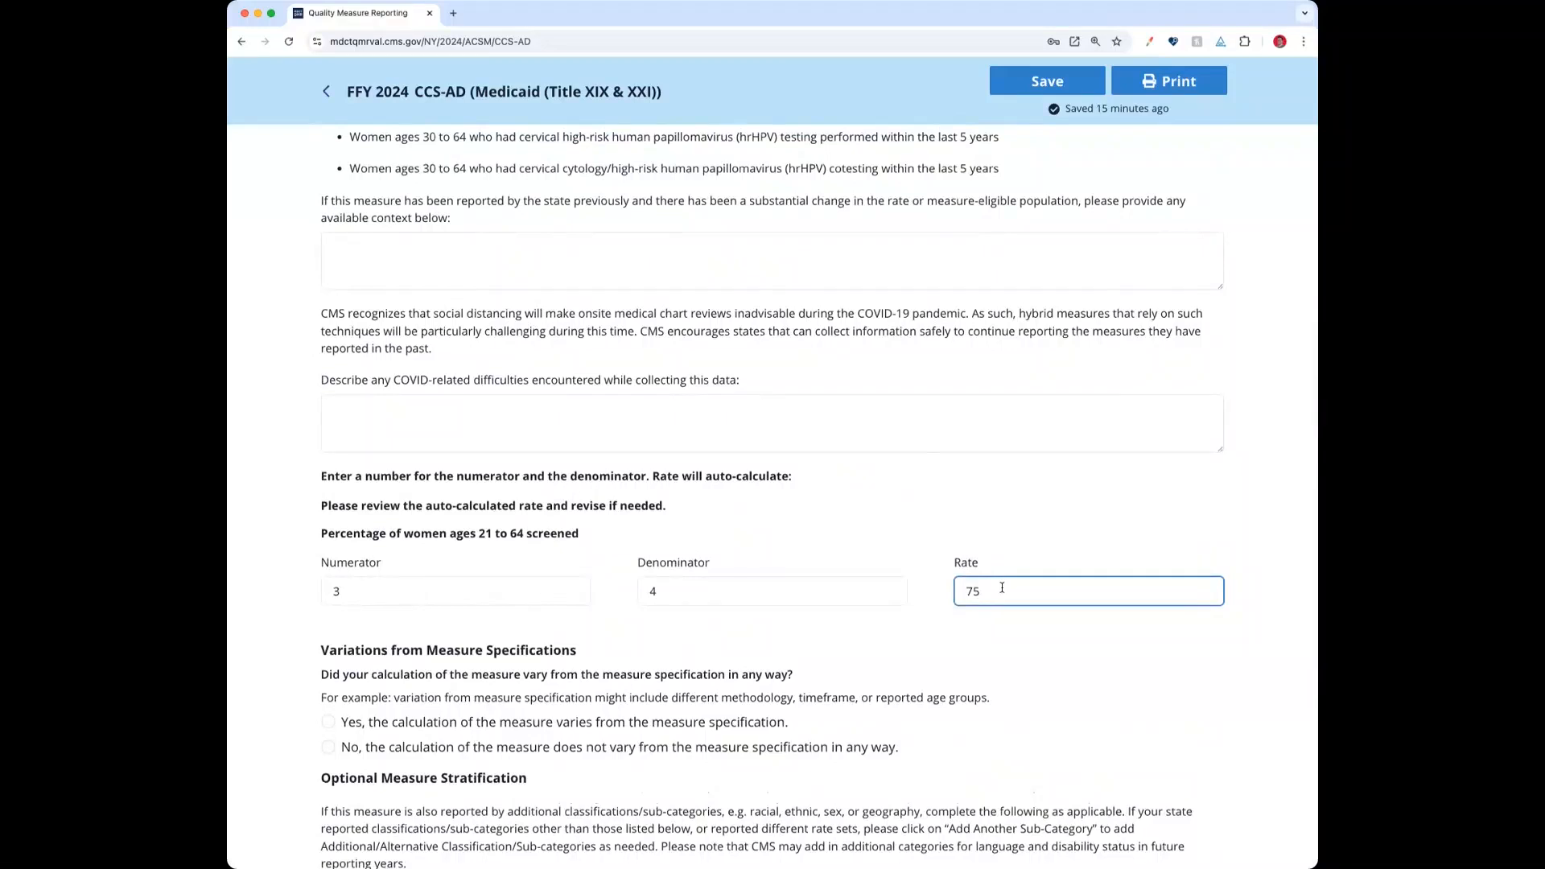
{"action": "type", "text": ".0"}
{"action": "left_click", "coordinate": [1004, 543]}
- Review the remaining sections of the CCS-AD form and validate the measure
{"action": "scroll", "coordinate": [614, 512], "scroll_direction": "down", "scroll_amount": 1}
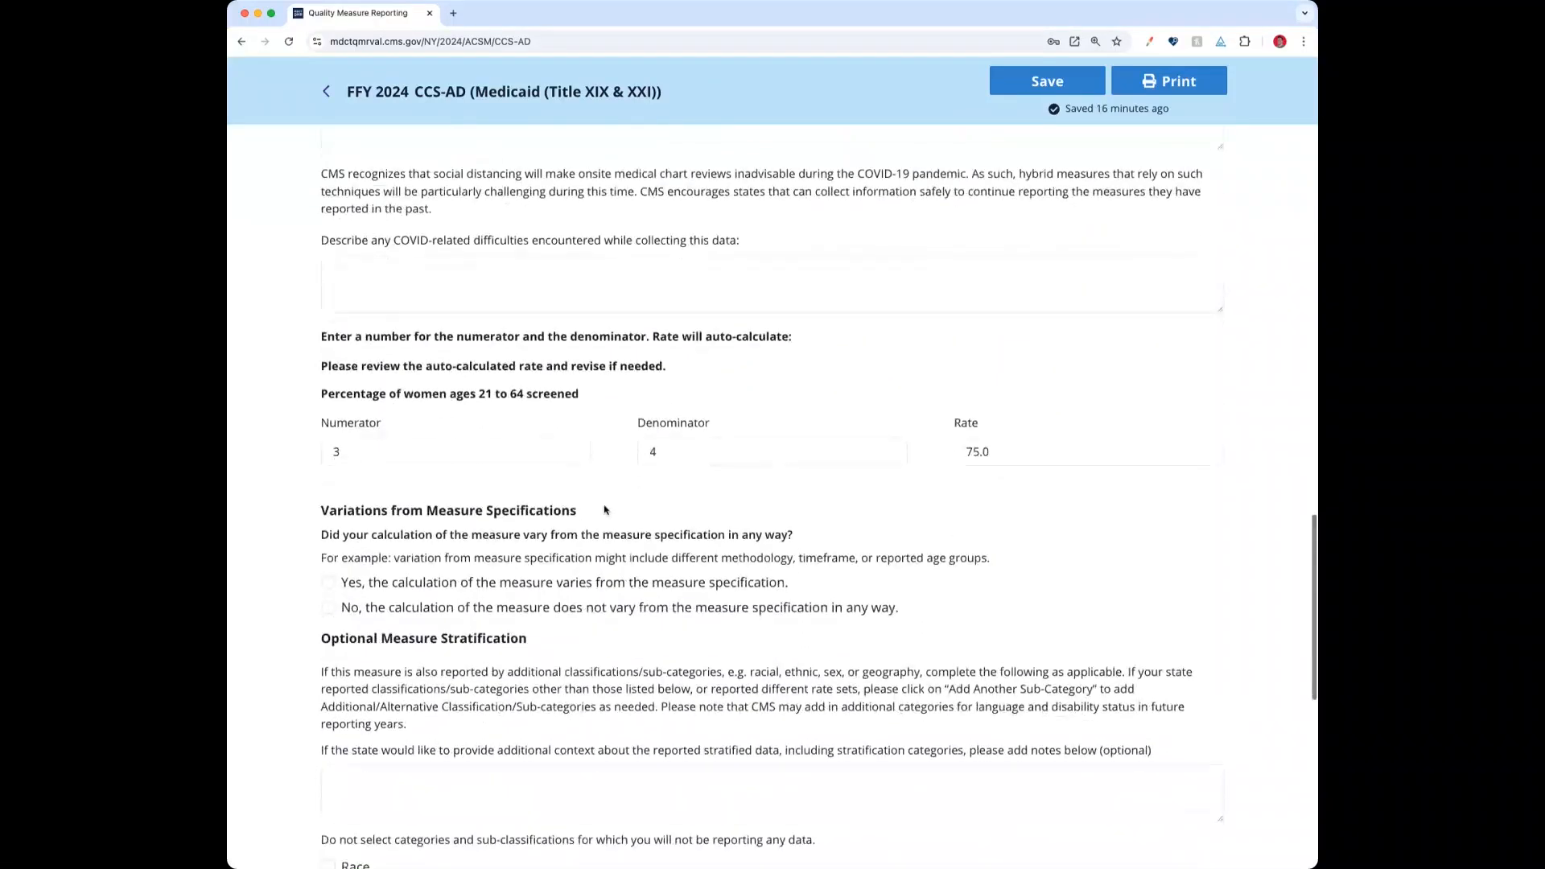
{"action": "scroll", "coordinate": [614, 512], "scroll_direction": "down", "scroll_amount": 1}
{"action": "scroll", "coordinate": [614, 493], "scroll_direction": "down", "scroll_amount": 1}
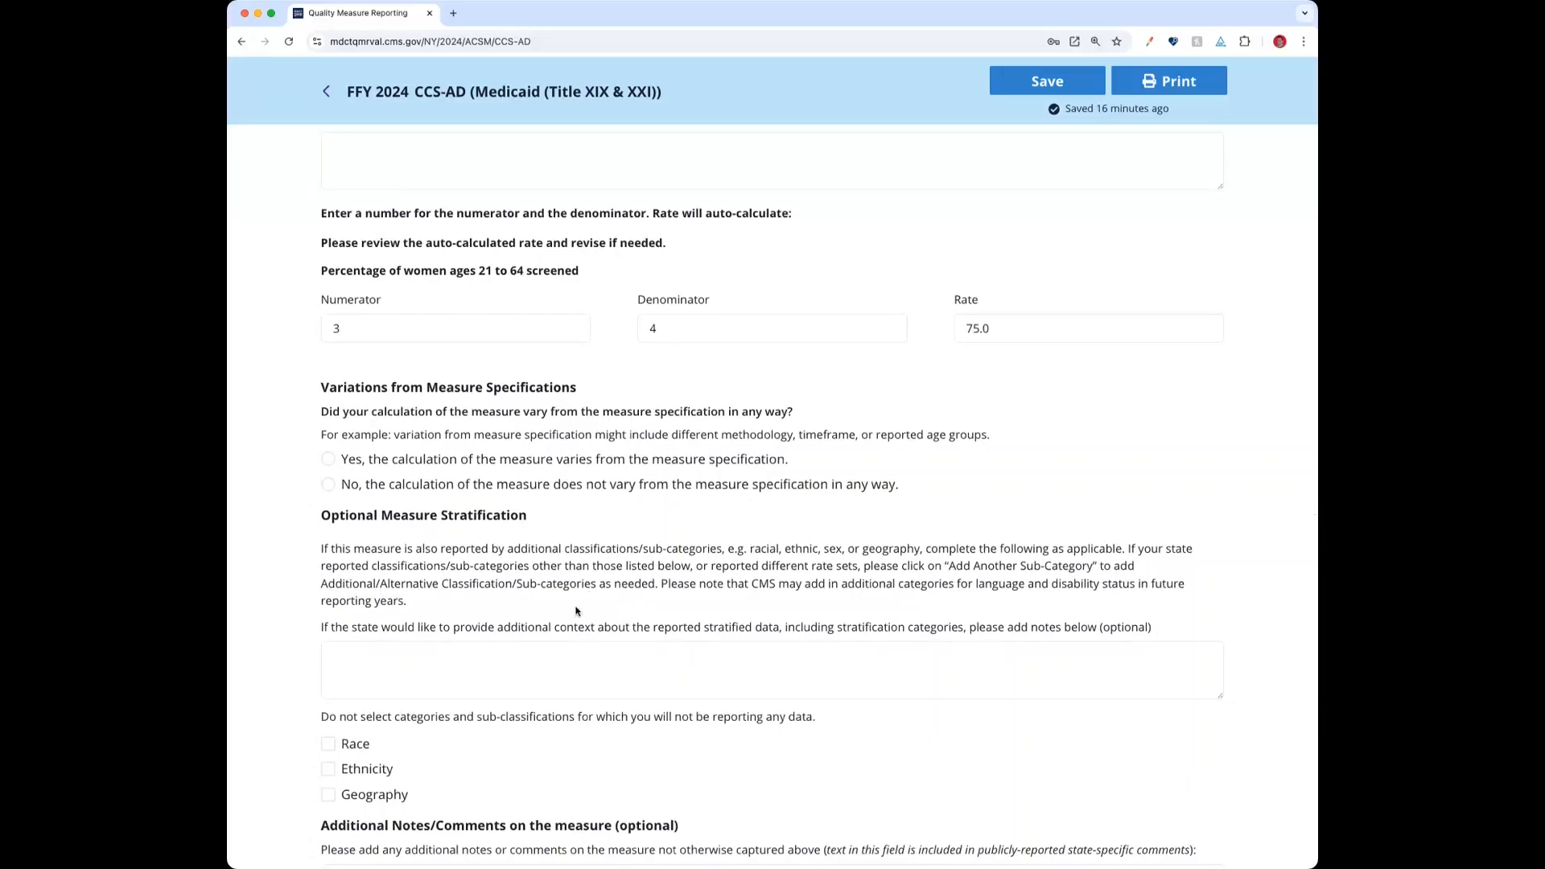
{"action": "scroll", "coordinate": [582, 609], "scroll_direction": "down", "scroll_amount": 10}
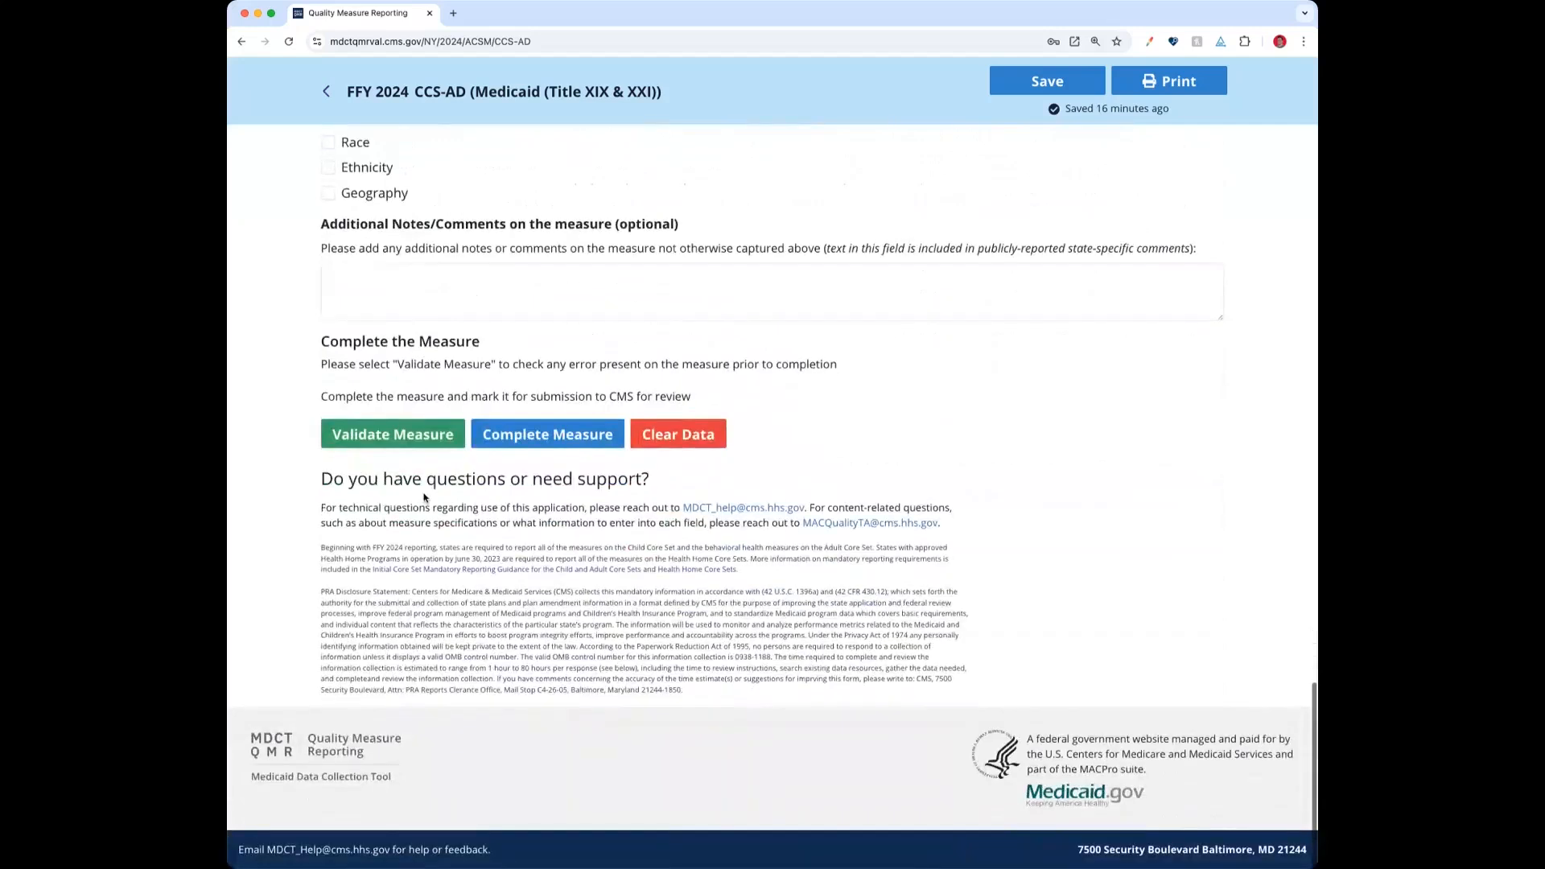
{"action": "left_click", "coordinate": [431, 452]}
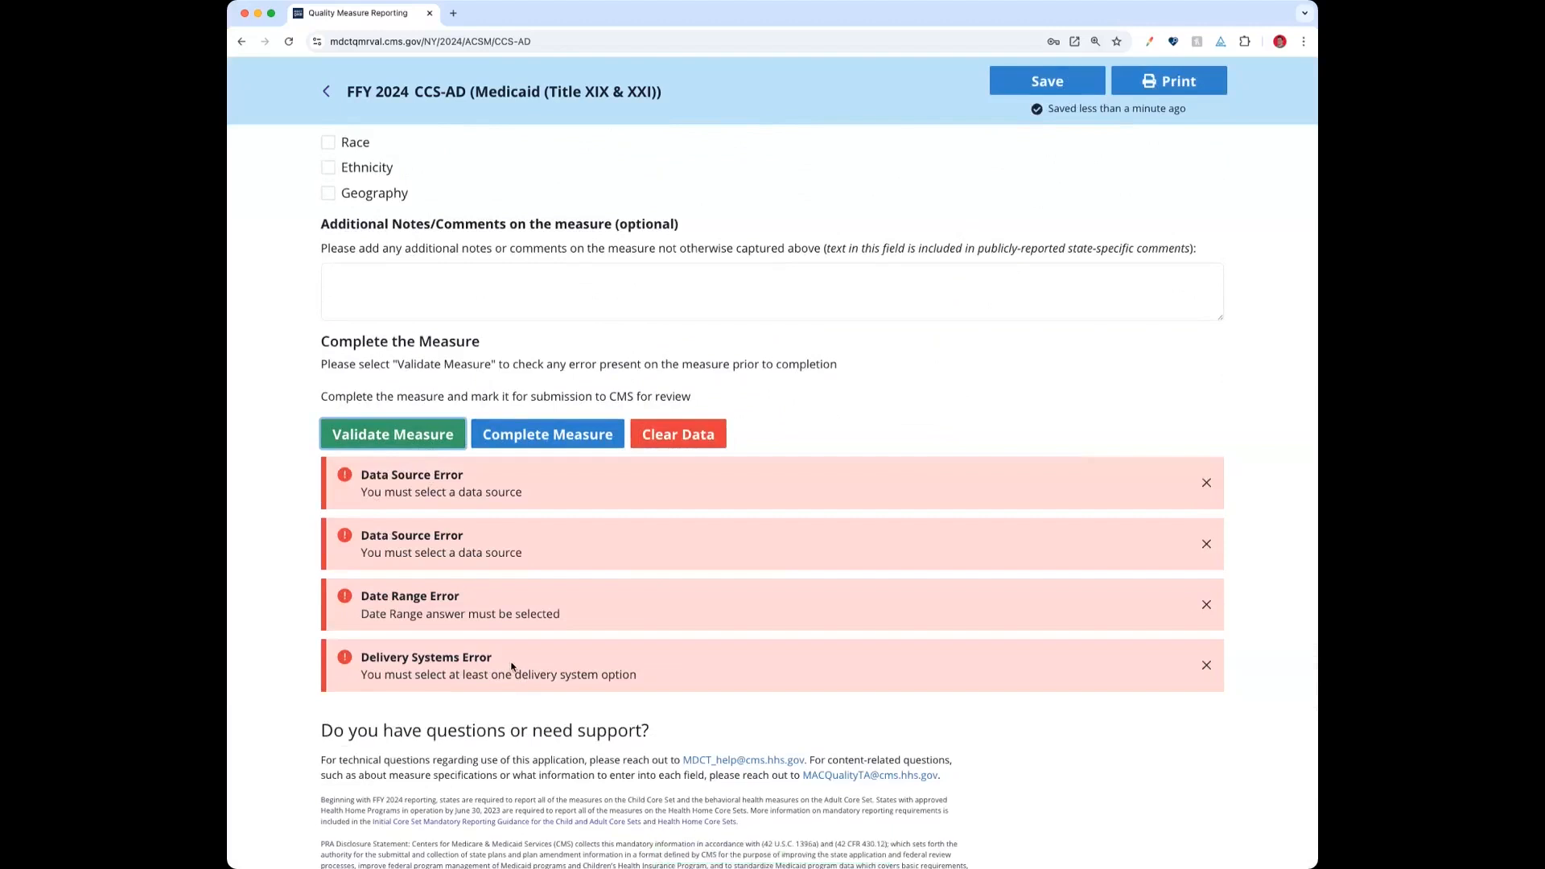
- Look back over the form sections above the validation errors, and complete the CCS-AD measure despite the errors
{"action": "scroll", "coordinate": [515, 656], "scroll_direction": "up", "scroll_amount": 3}
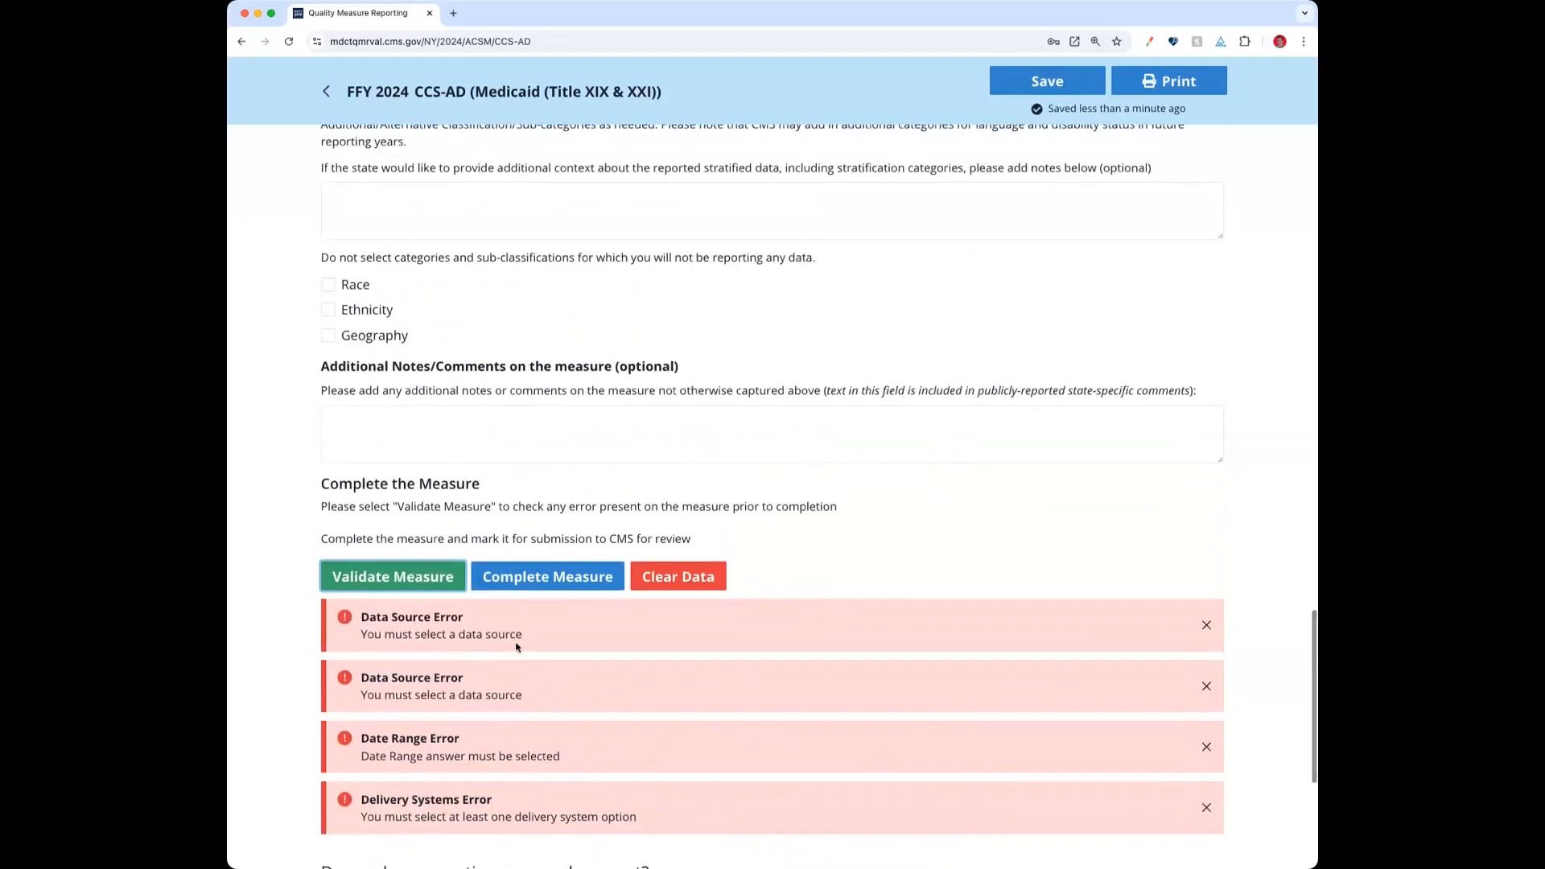
{"action": "scroll", "coordinate": [517, 648], "scroll_direction": "up", "scroll_amount": 3}
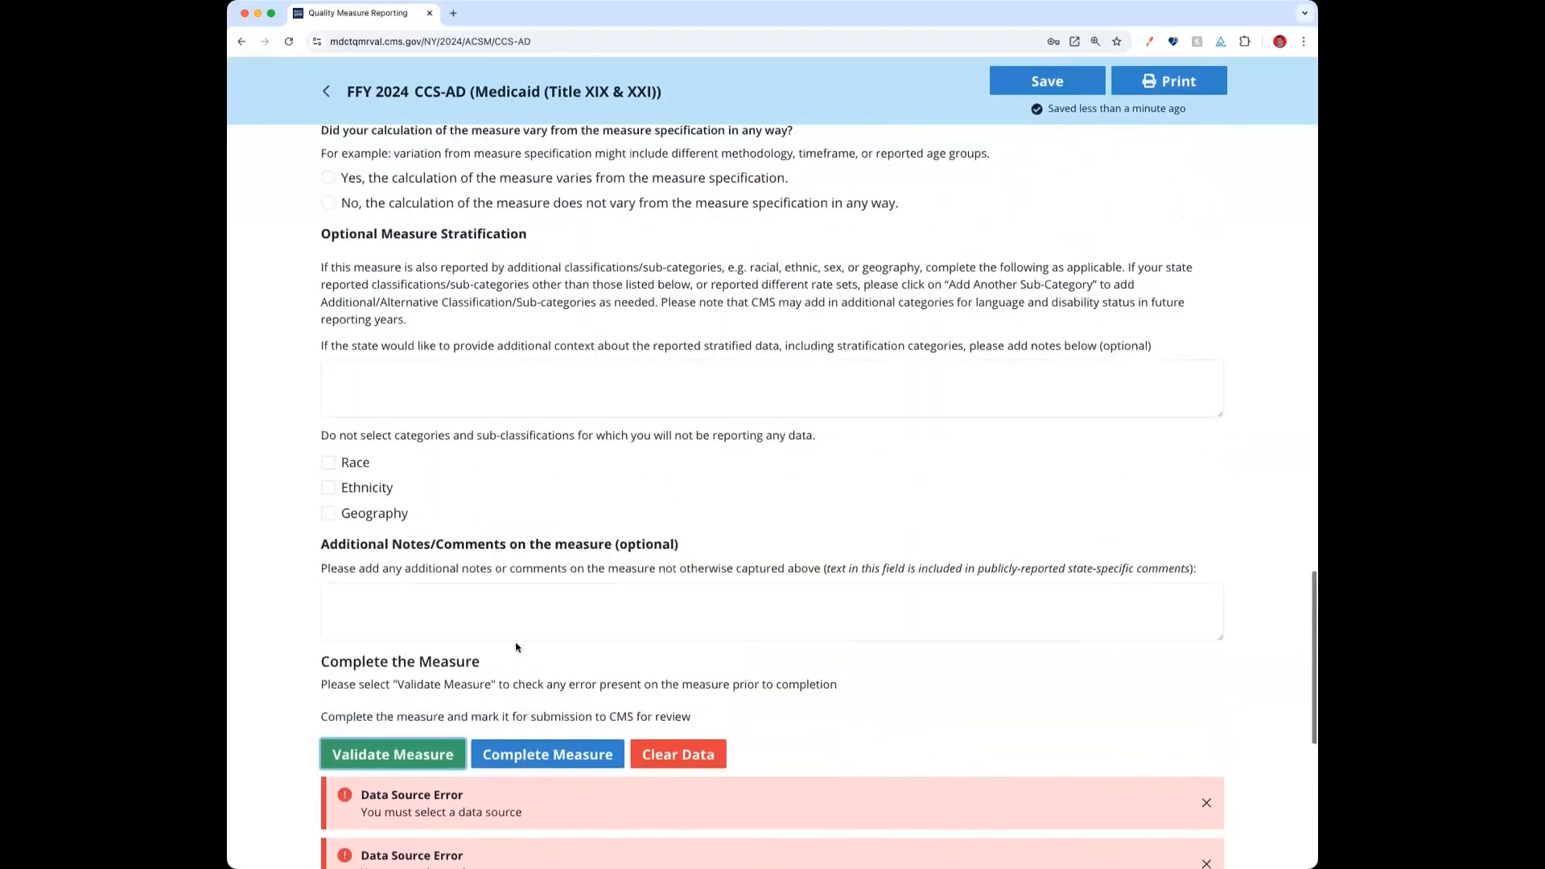
{"action": "scroll", "coordinate": [516, 647], "scroll_direction": "up", "scroll_amount": 2}
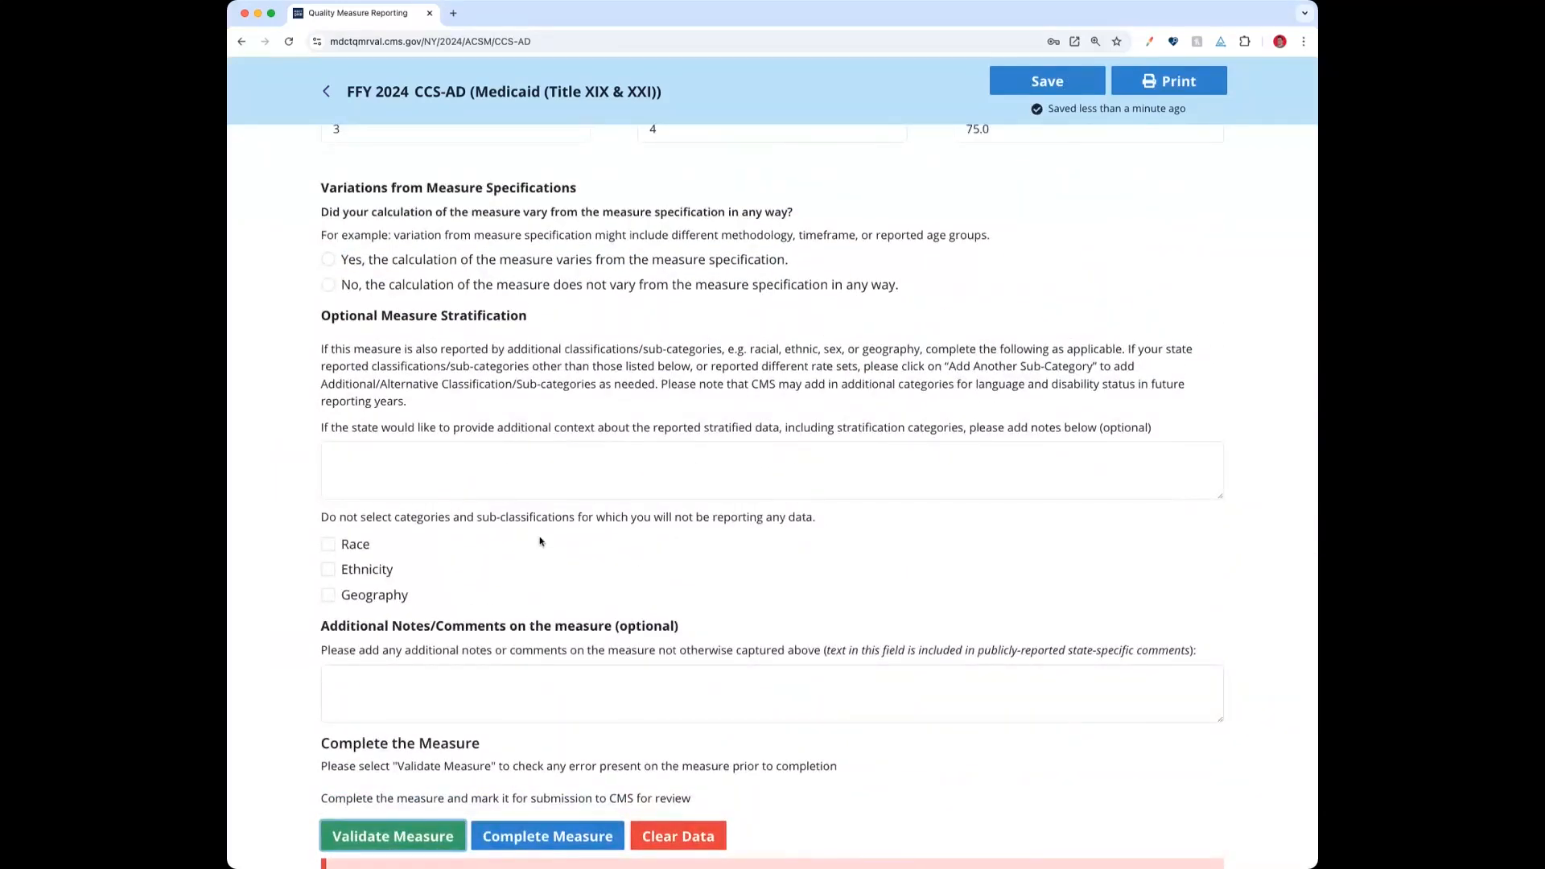
{"action": "scroll", "coordinate": [540, 542], "scroll_direction": "down", "scroll_amount": 1}
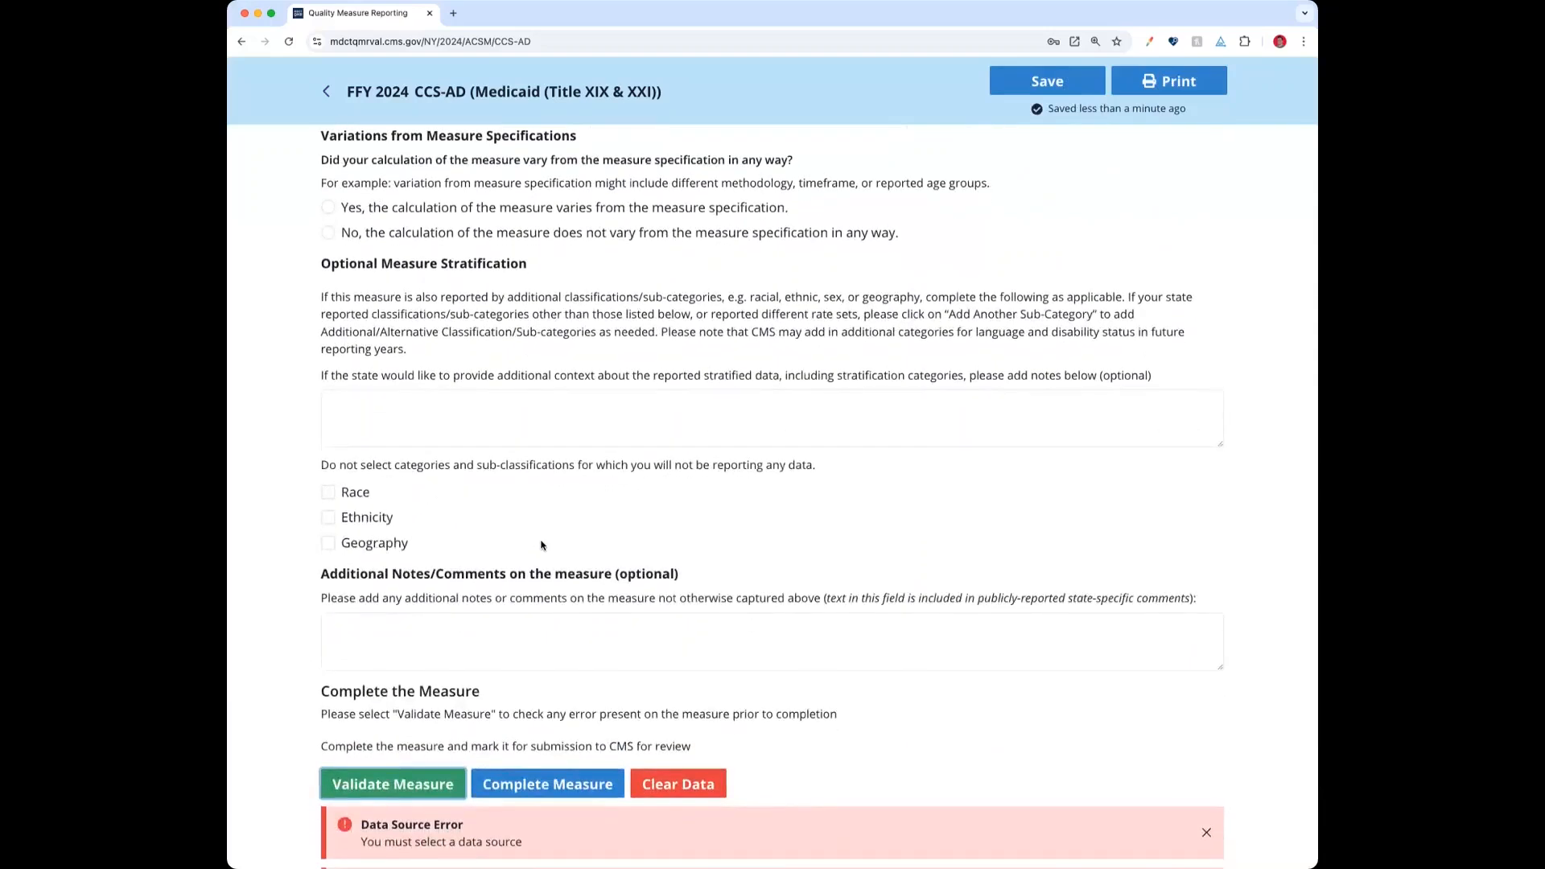
{"action": "scroll", "coordinate": [575, 633], "scroll_direction": "down", "scroll_amount": 2}
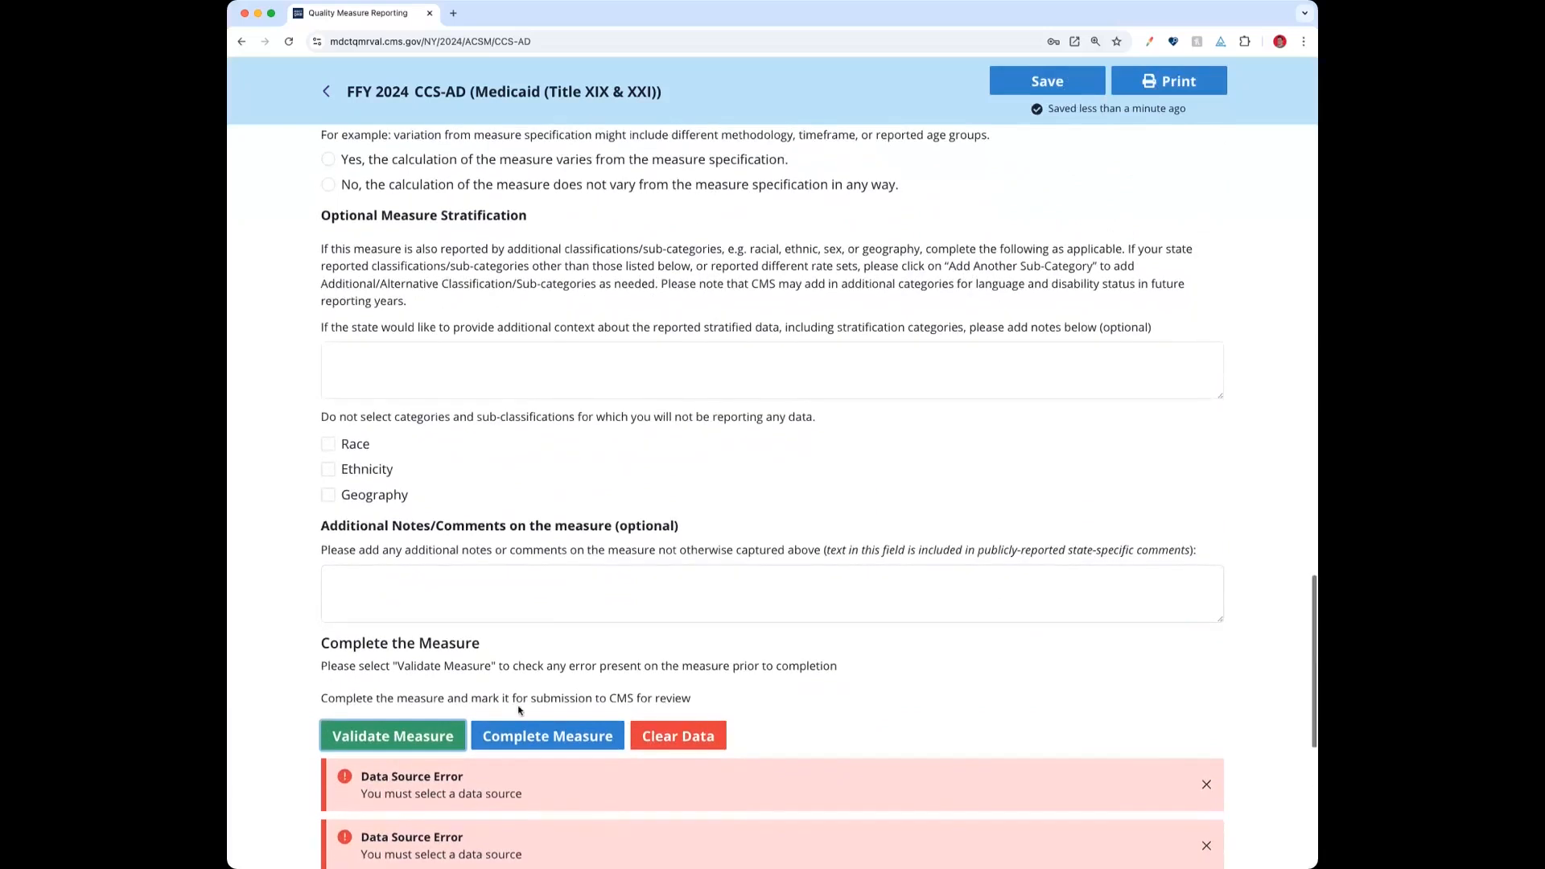
{"action": "left_click", "coordinate": [524, 736]}
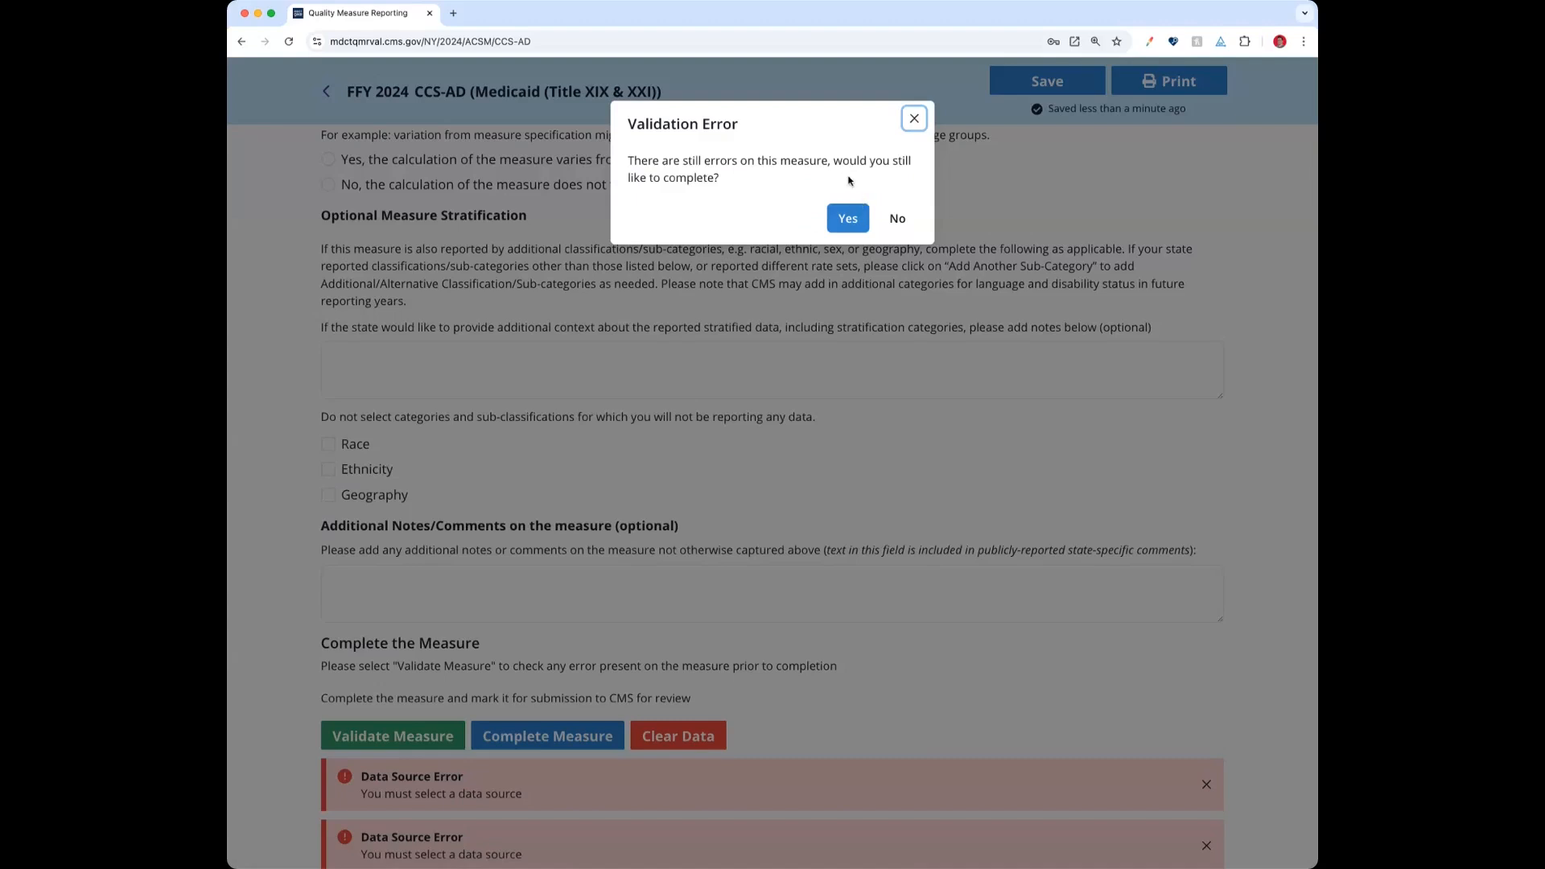
{"action": "left_click", "coordinate": [845, 219]}
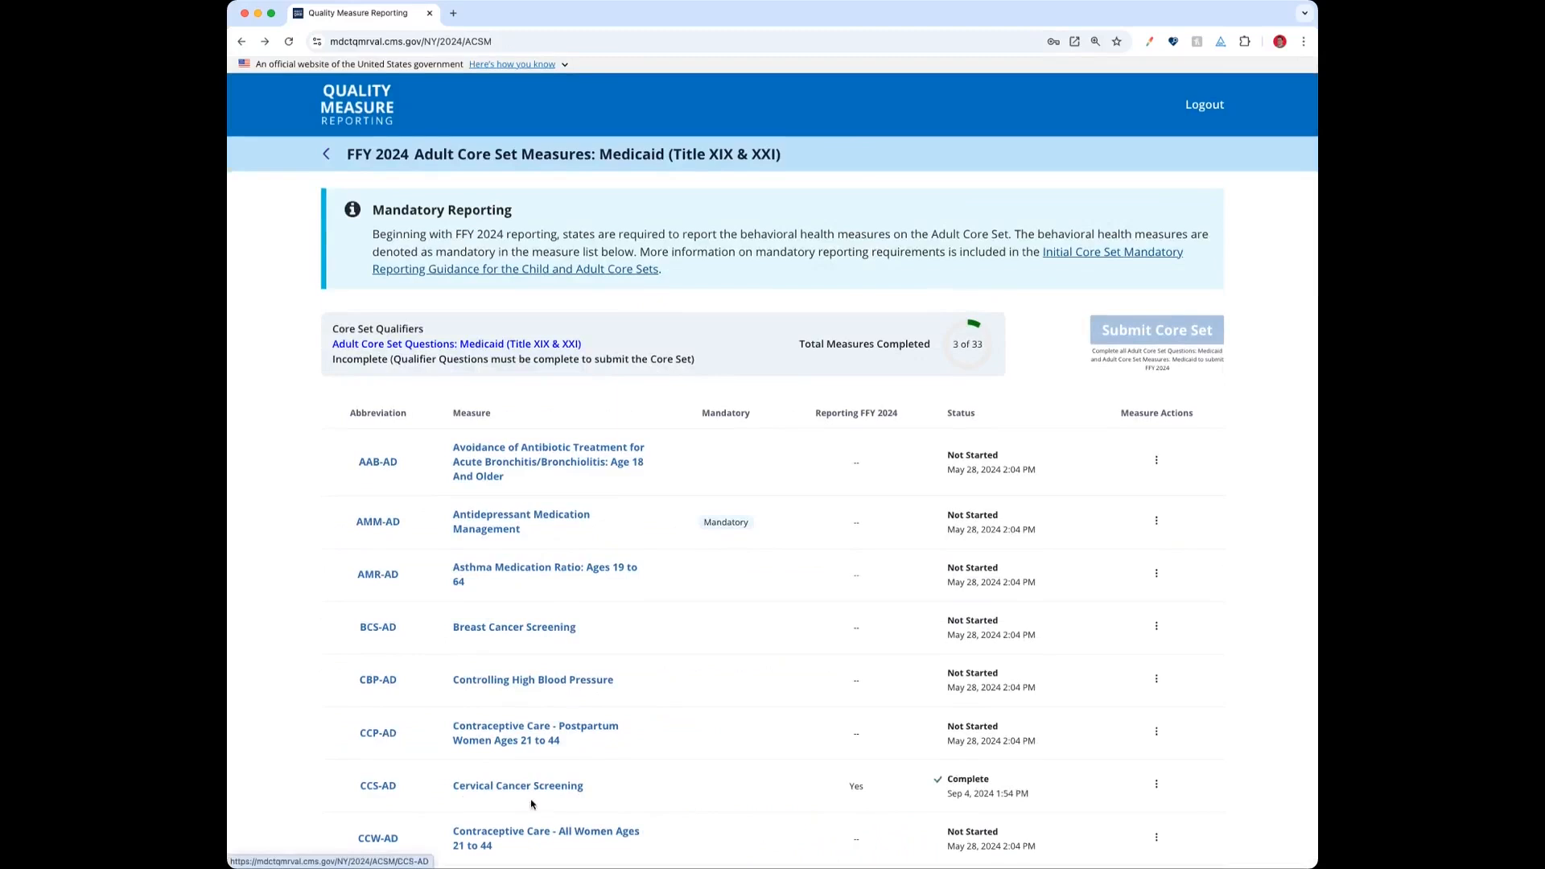
- Reopen the Cervical Cancer Screening (CCS-AD) measure and view its Complete the Measure section
{"action": "scroll", "coordinate": [531, 804], "scroll_direction": "down", "scroll_amount": 1}
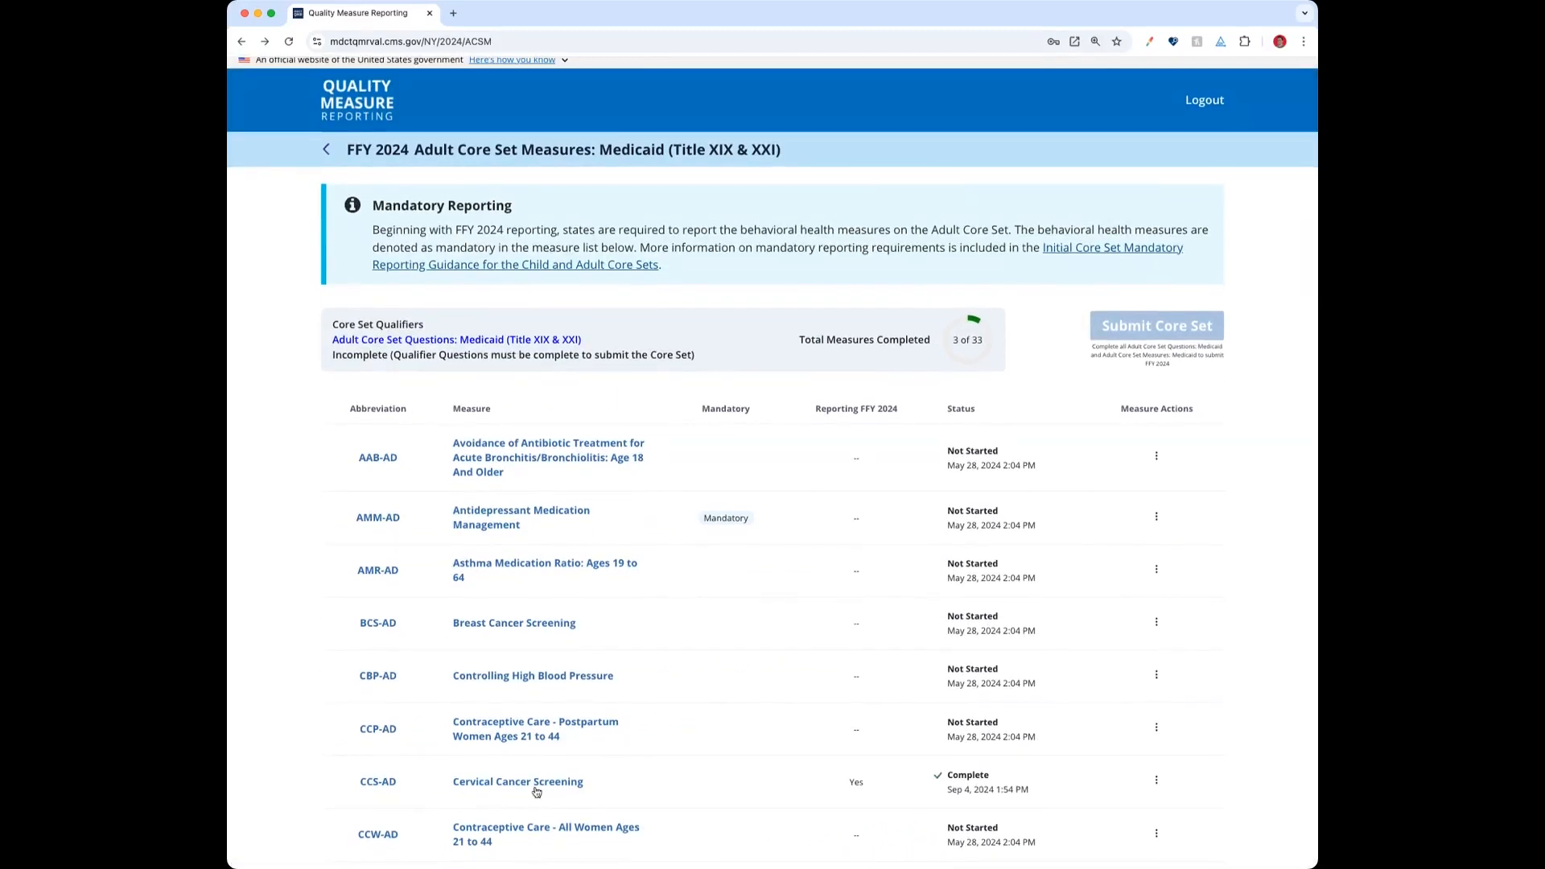
{"action": "left_click", "coordinate": [536, 789]}
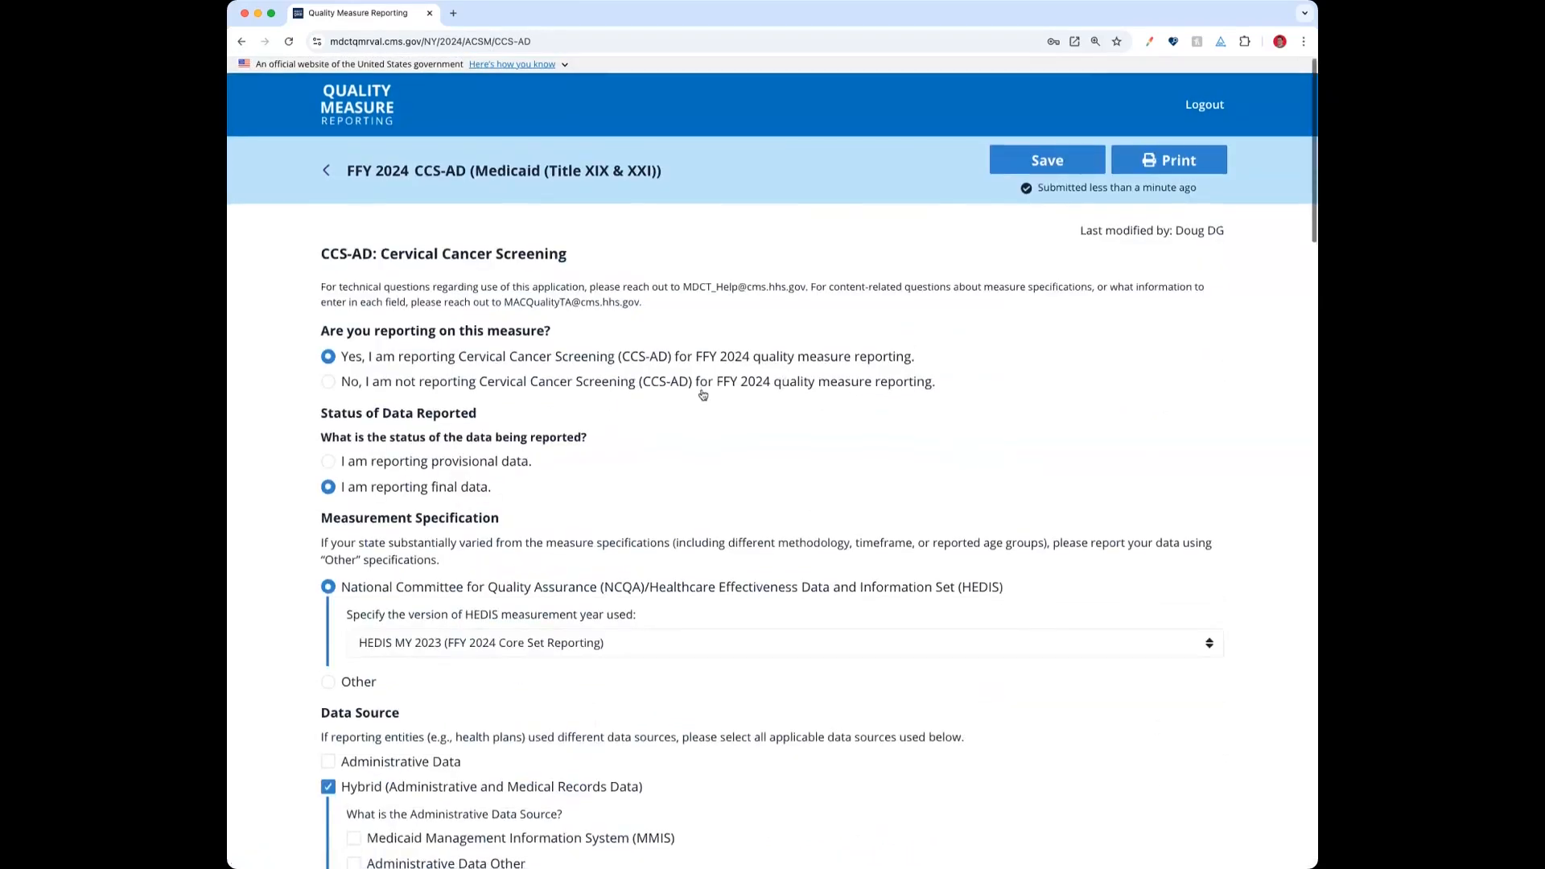
{"action": "scroll", "coordinate": [702, 394], "scroll_direction": "down", "scroll_amount": 20}
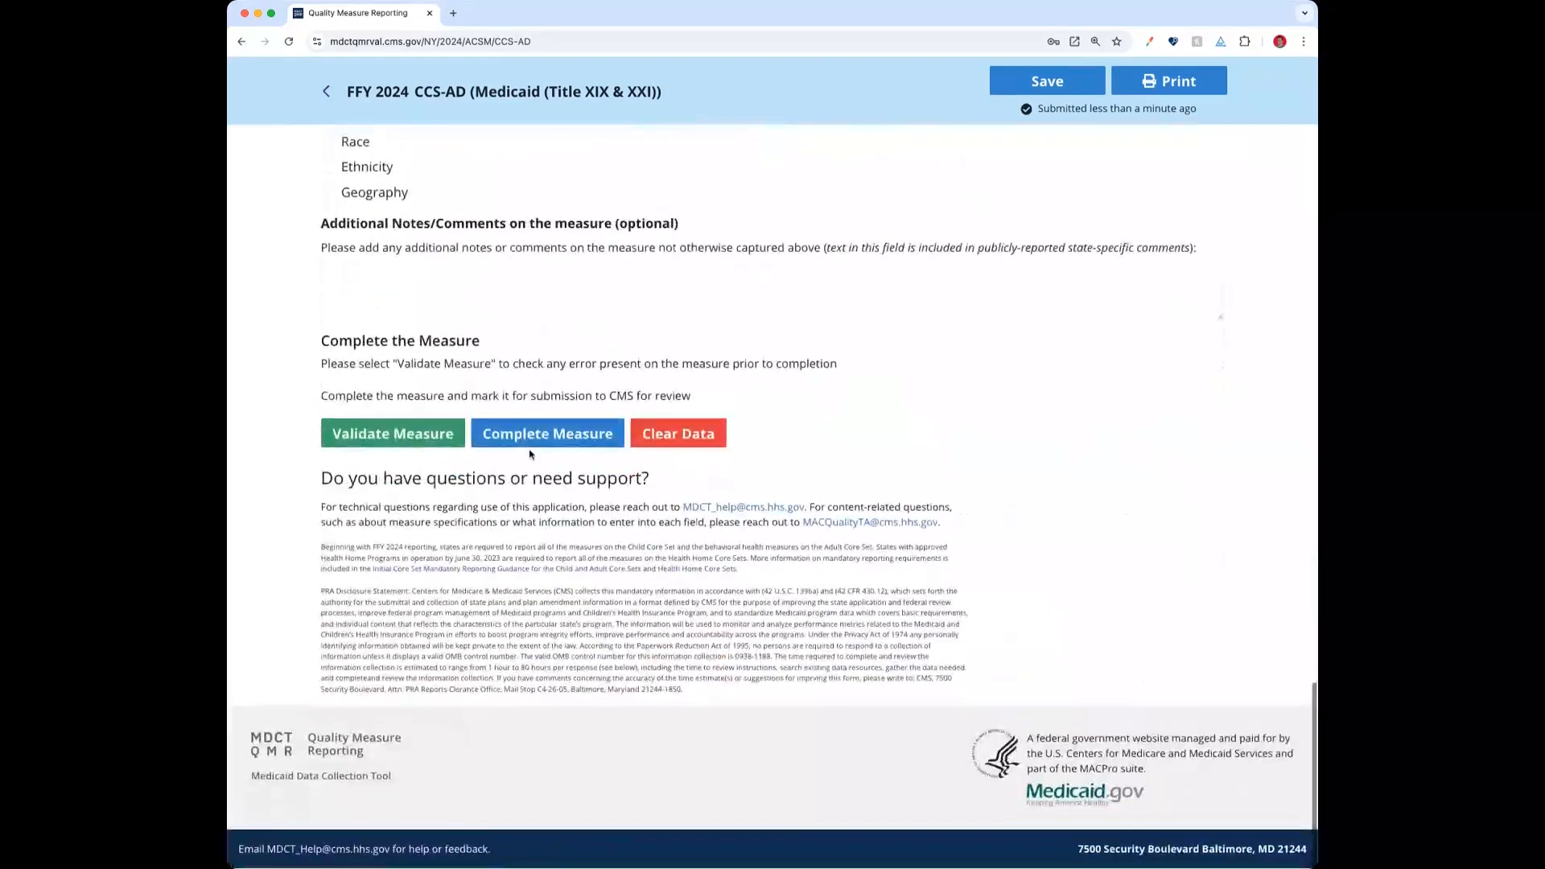
{"action": "scroll", "coordinate": [567, 452], "scroll_direction": "up", "scroll_amount": 1}
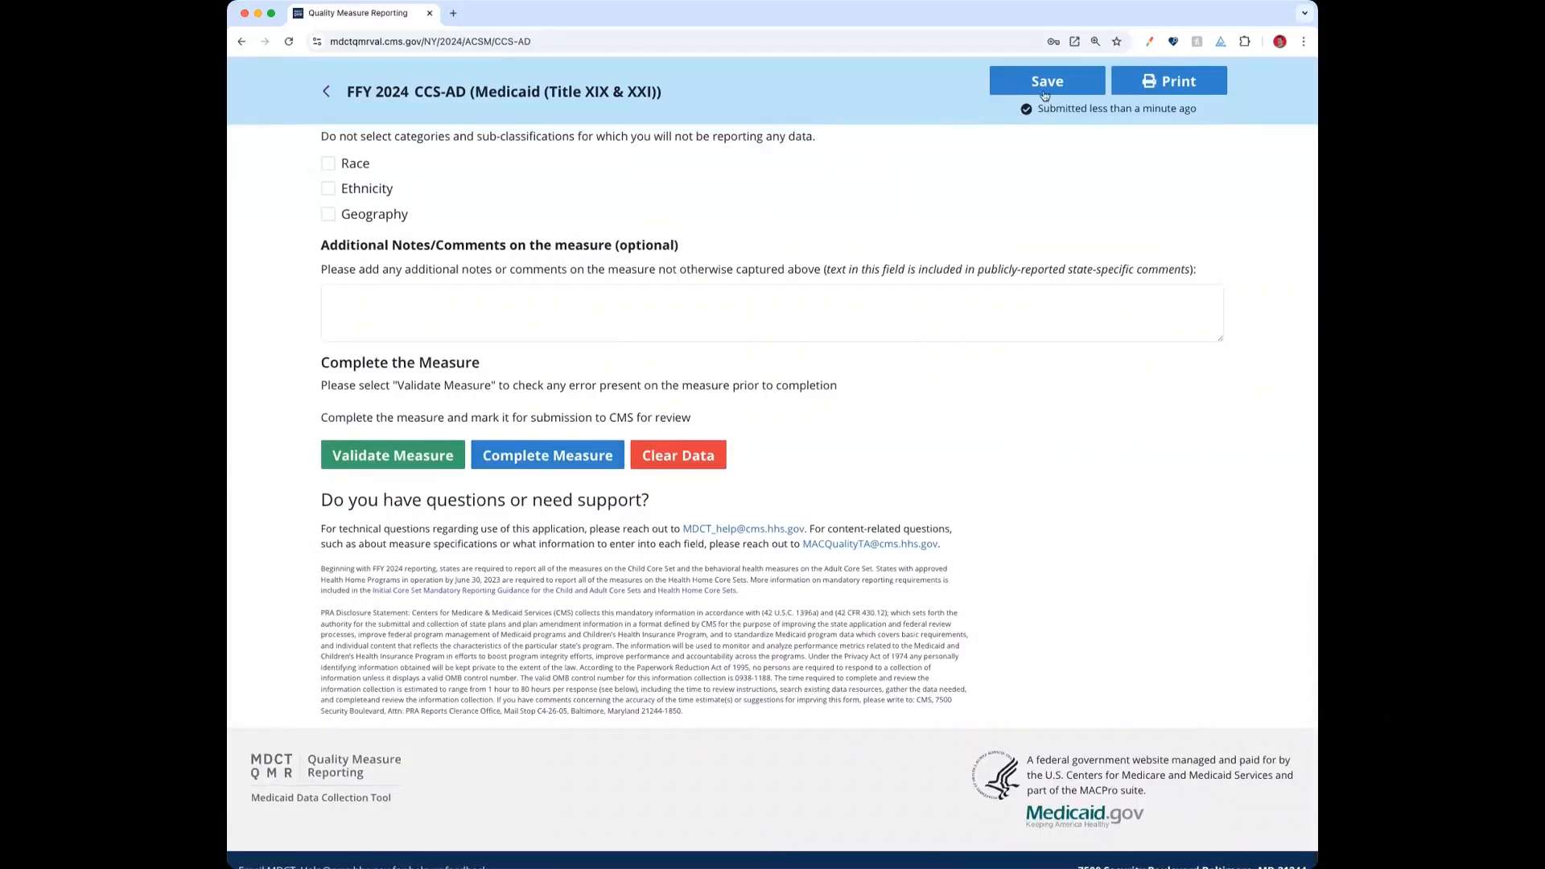
{"action": "scroll", "coordinate": [1048, 85], "scroll_direction": "up", "scroll_amount": 1}
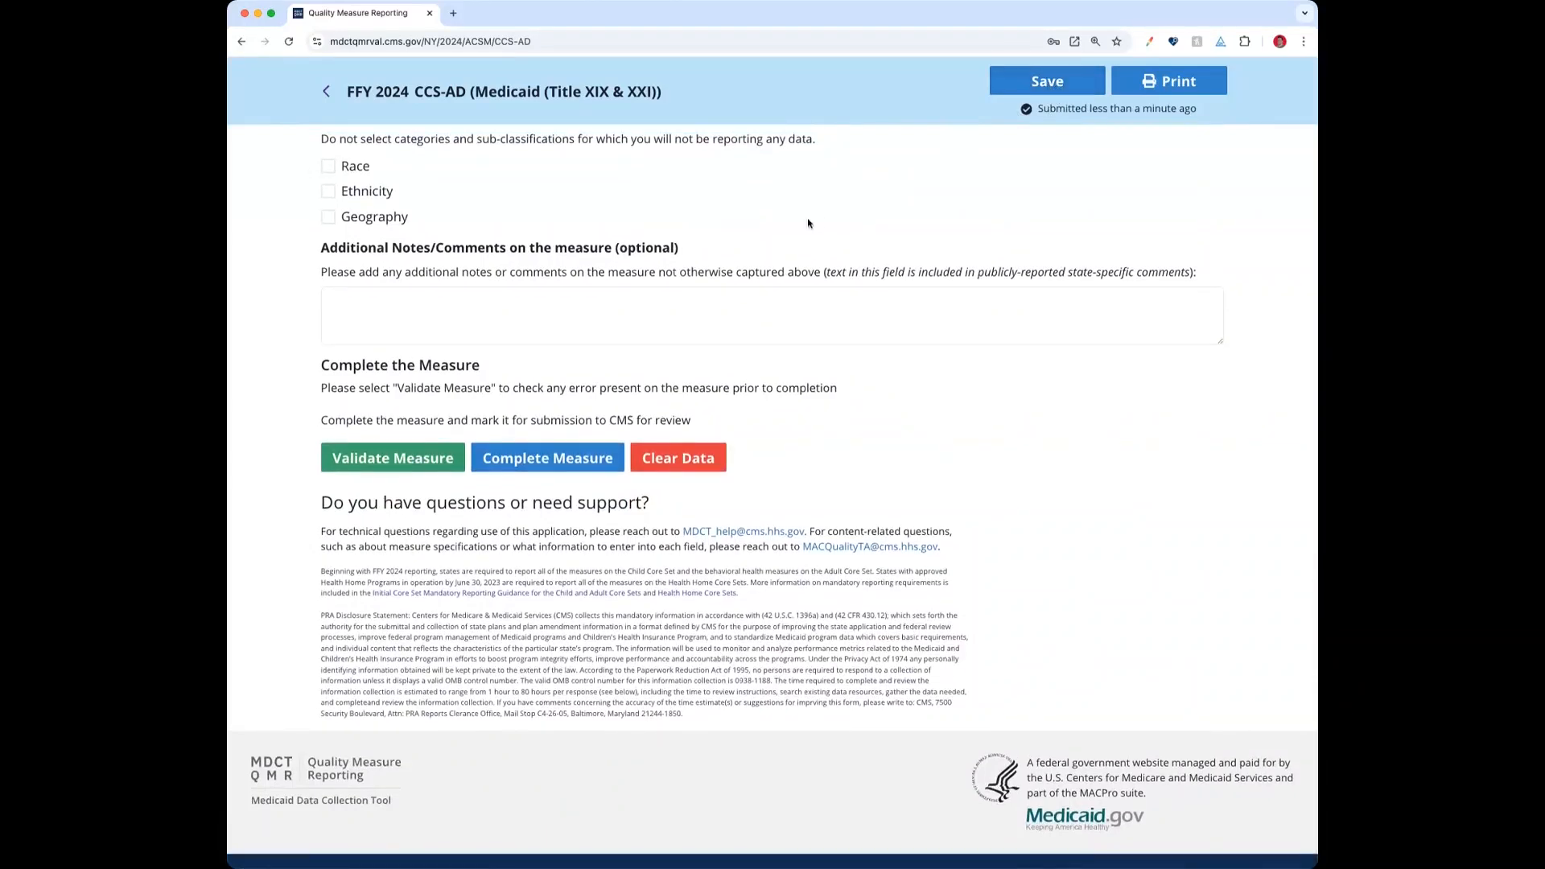
{"action": "scroll", "coordinate": [563, 452], "scroll_direction": "down", "scroll_amount": 1}
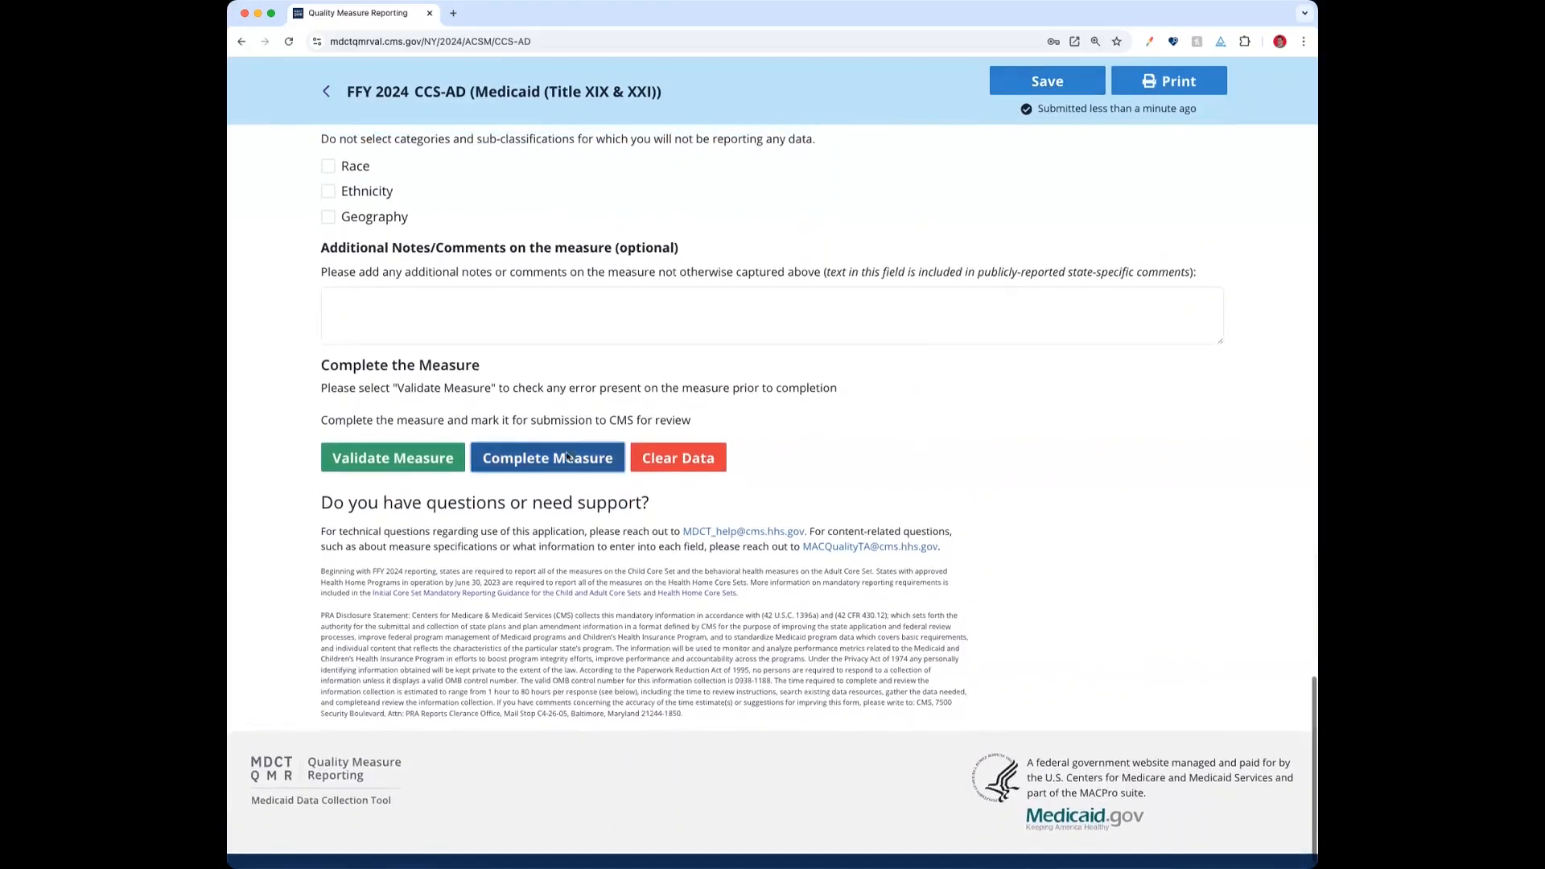
- Complete the CCS-AD measure again, accepting the remaining errors, and check its status in the measure list
{"action": "left_click", "coordinate": [567, 456]}
{"action": "left_click", "coordinate": [848, 218]}
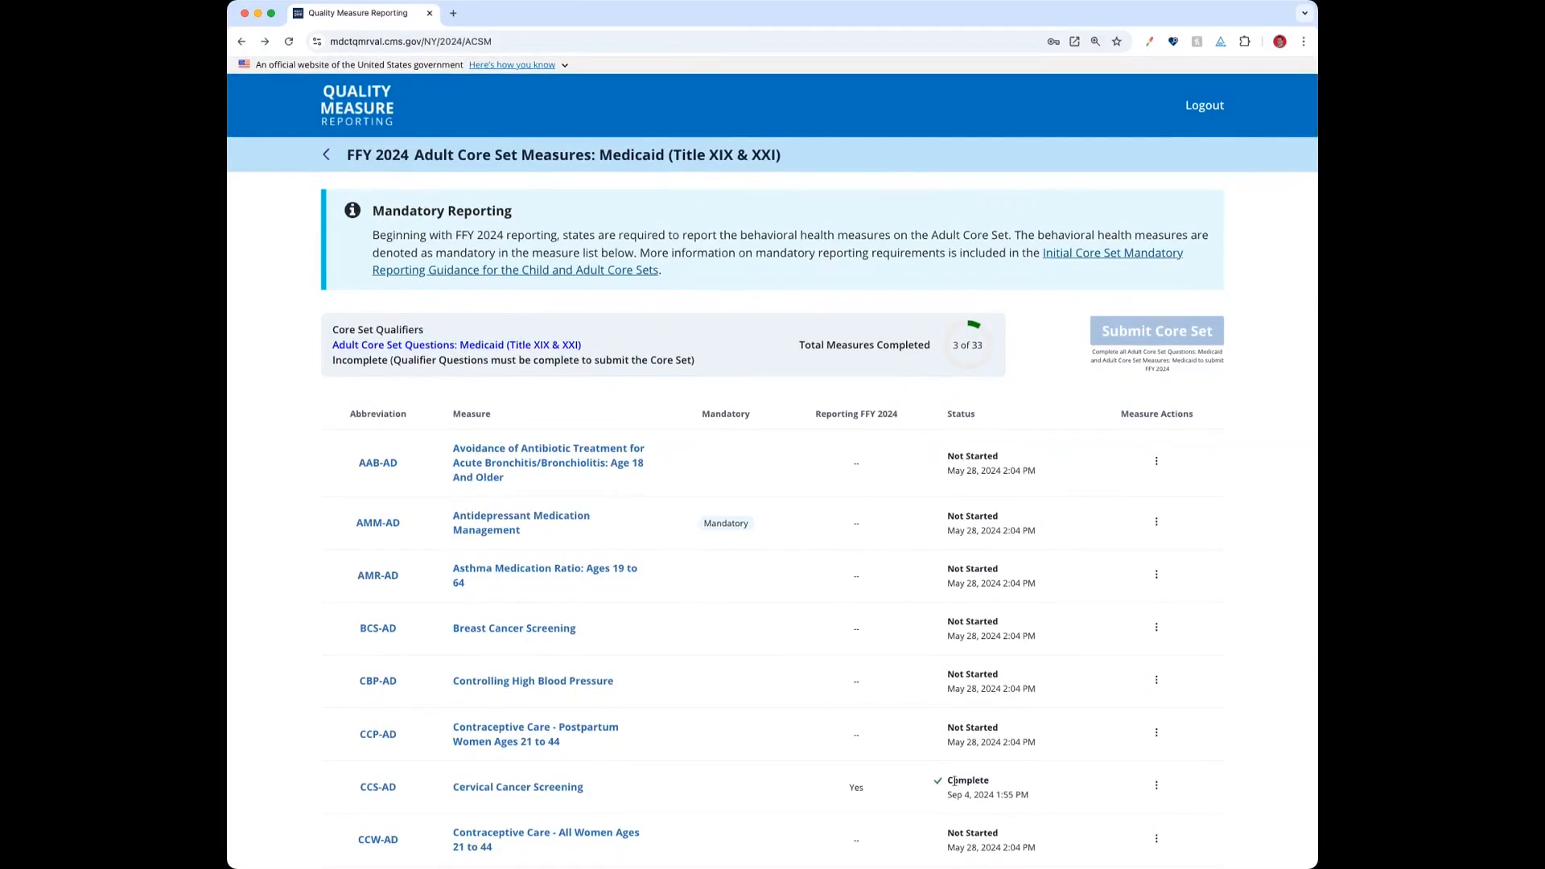
{"action": "left_click_drag", "start_coordinate": [987, 782], "coordinate": [928, 785]}
{"action": "left_click", "coordinate": [925, 787]}
{"action": "scroll", "coordinate": [935, 770], "scroll_direction": "down", "scroll_amount": 1}
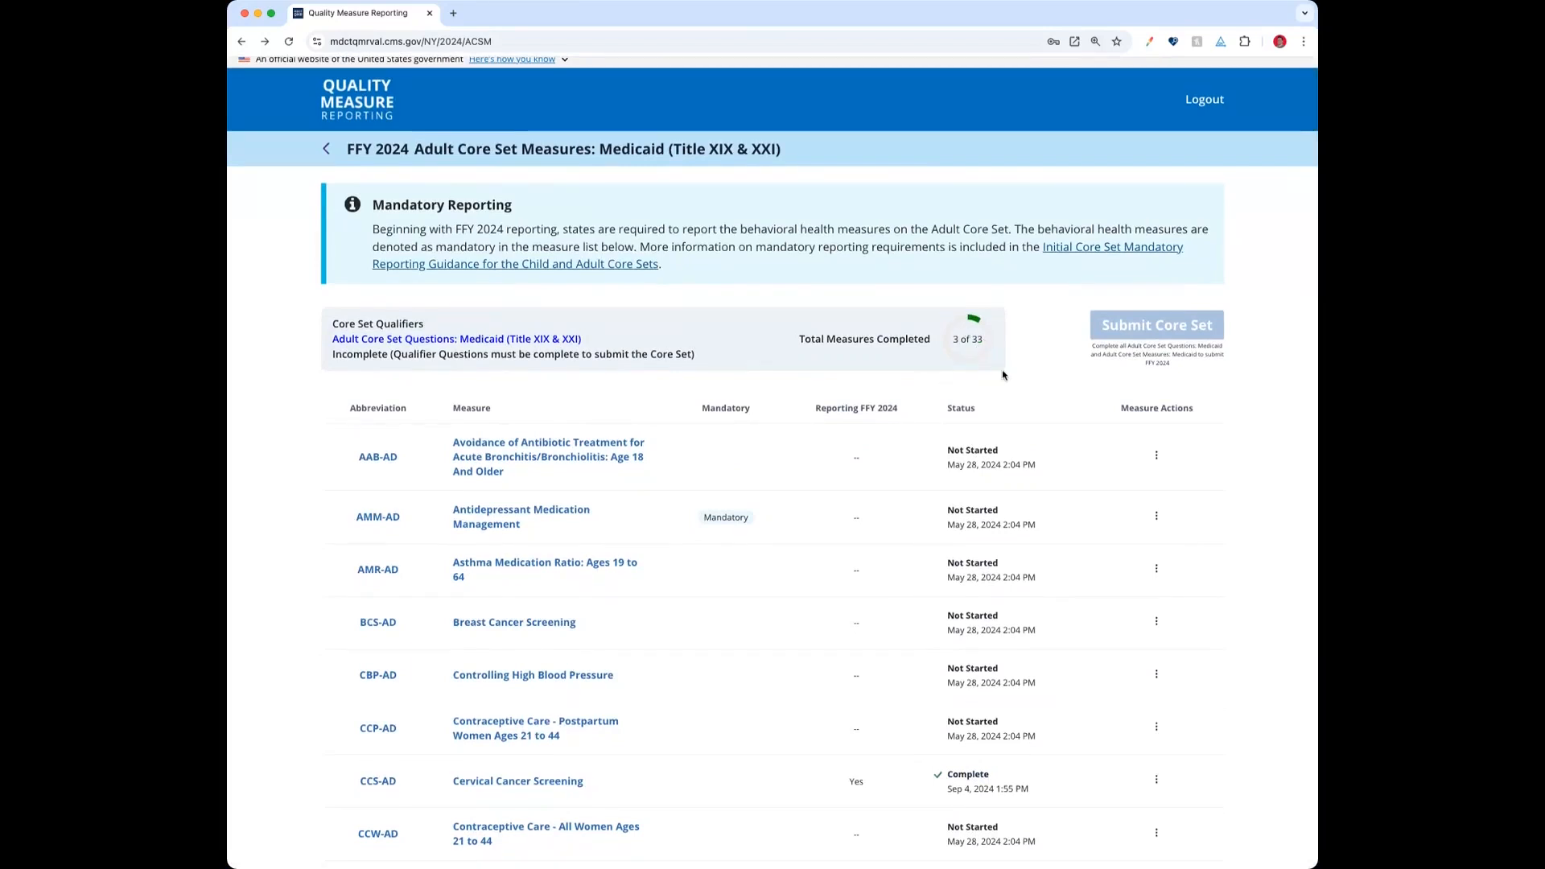
- Open CCS-AD from the measure list again and look through the form to the Optional Measure Stratification section
{"action": "left_click", "coordinate": [518, 781]}
{"action": "scroll", "coordinate": [683, 531], "scroll_direction": "down", "scroll_amount": 7}
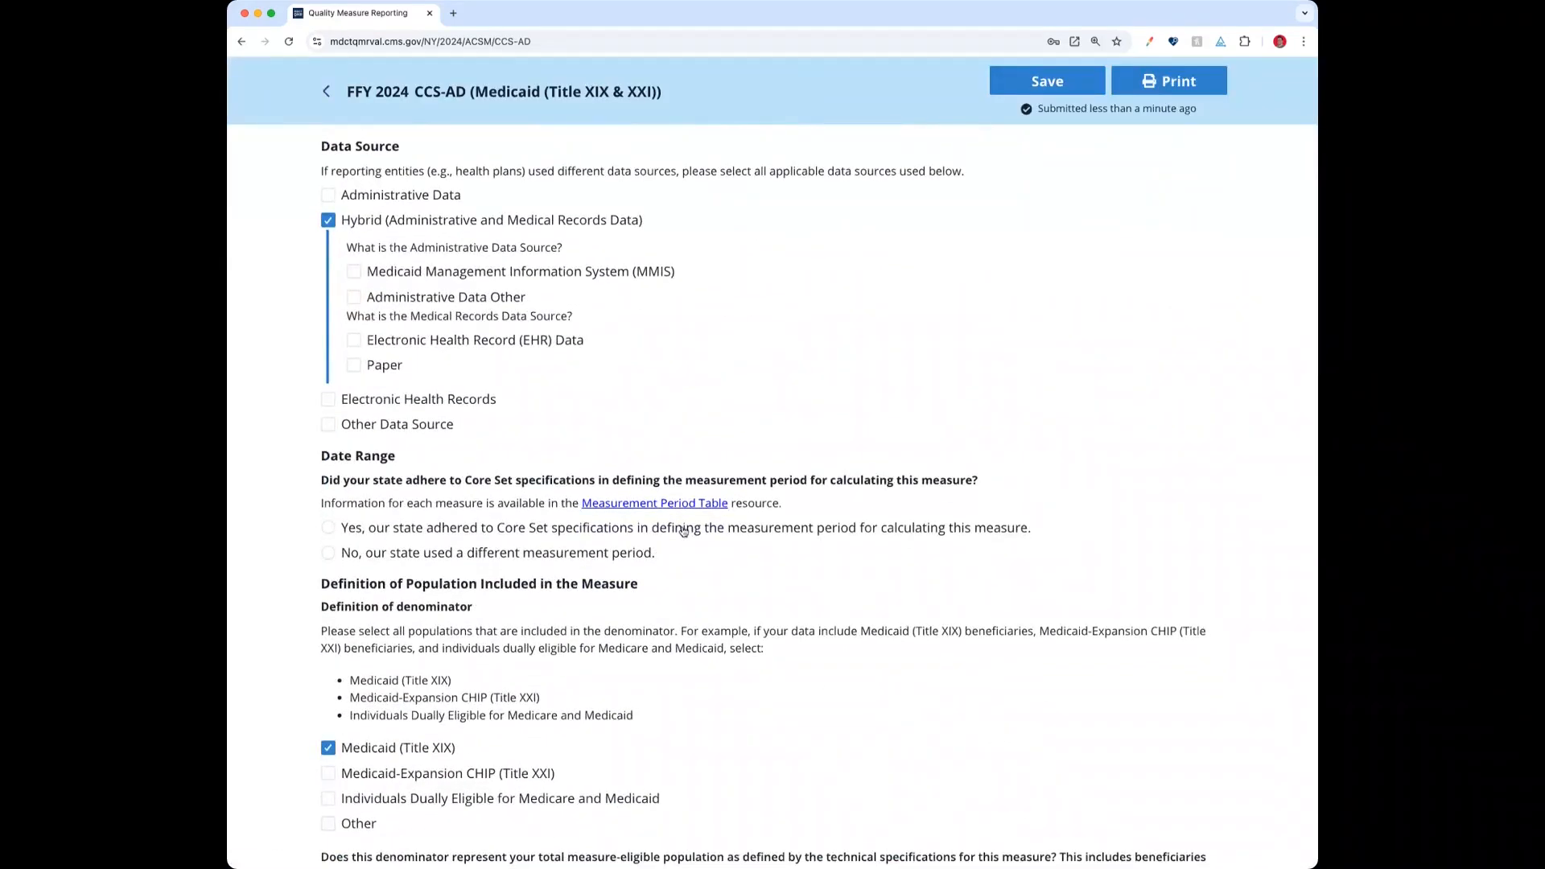
{"action": "scroll", "coordinate": [682, 532], "scroll_direction": "down", "scroll_amount": 8}
{"action": "scroll", "coordinate": [682, 526], "scroll_direction": "down", "scroll_amount": 6}
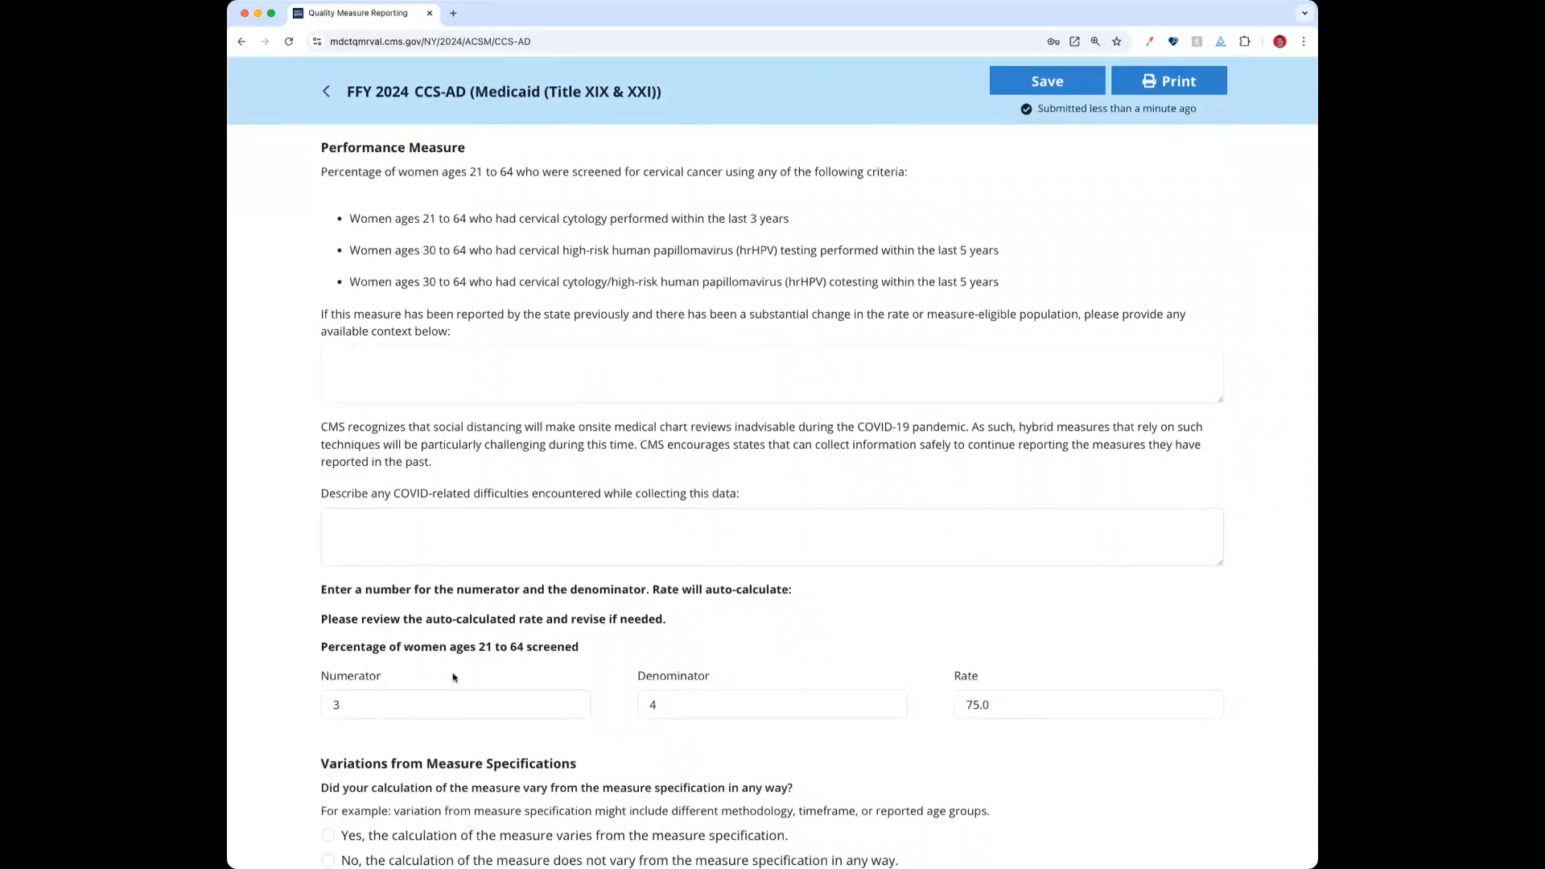
{"action": "scroll", "coordinate": [410, 643], "scroll_direction": "down", "scroll_amount": 3}
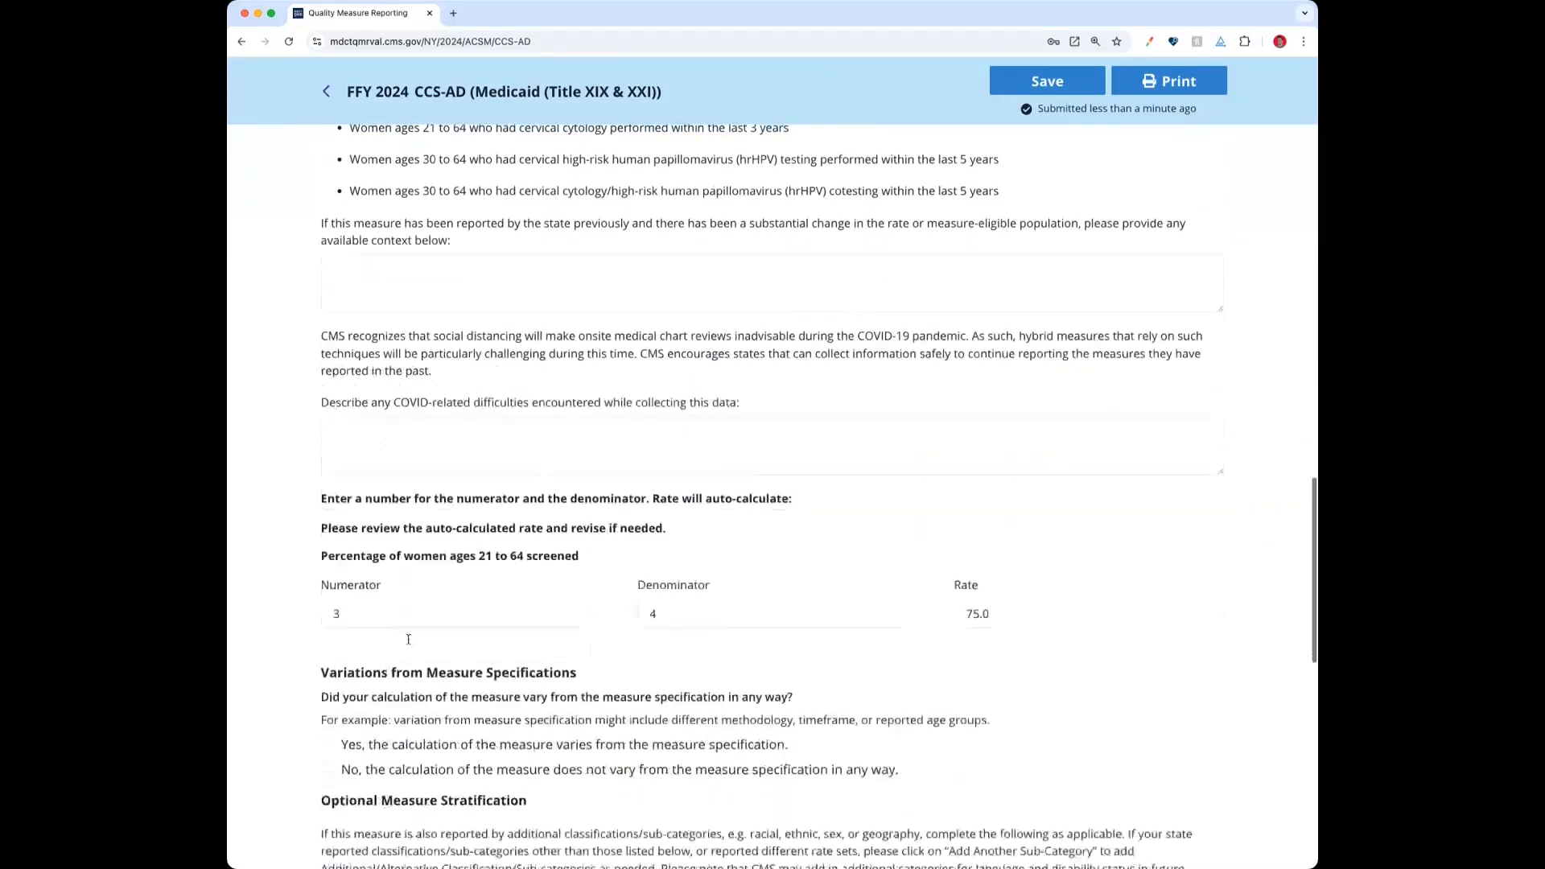
{"action": "scroll", "coordinate": [397, 640], "scroll_direction": "down", "scroll_amount": 5}
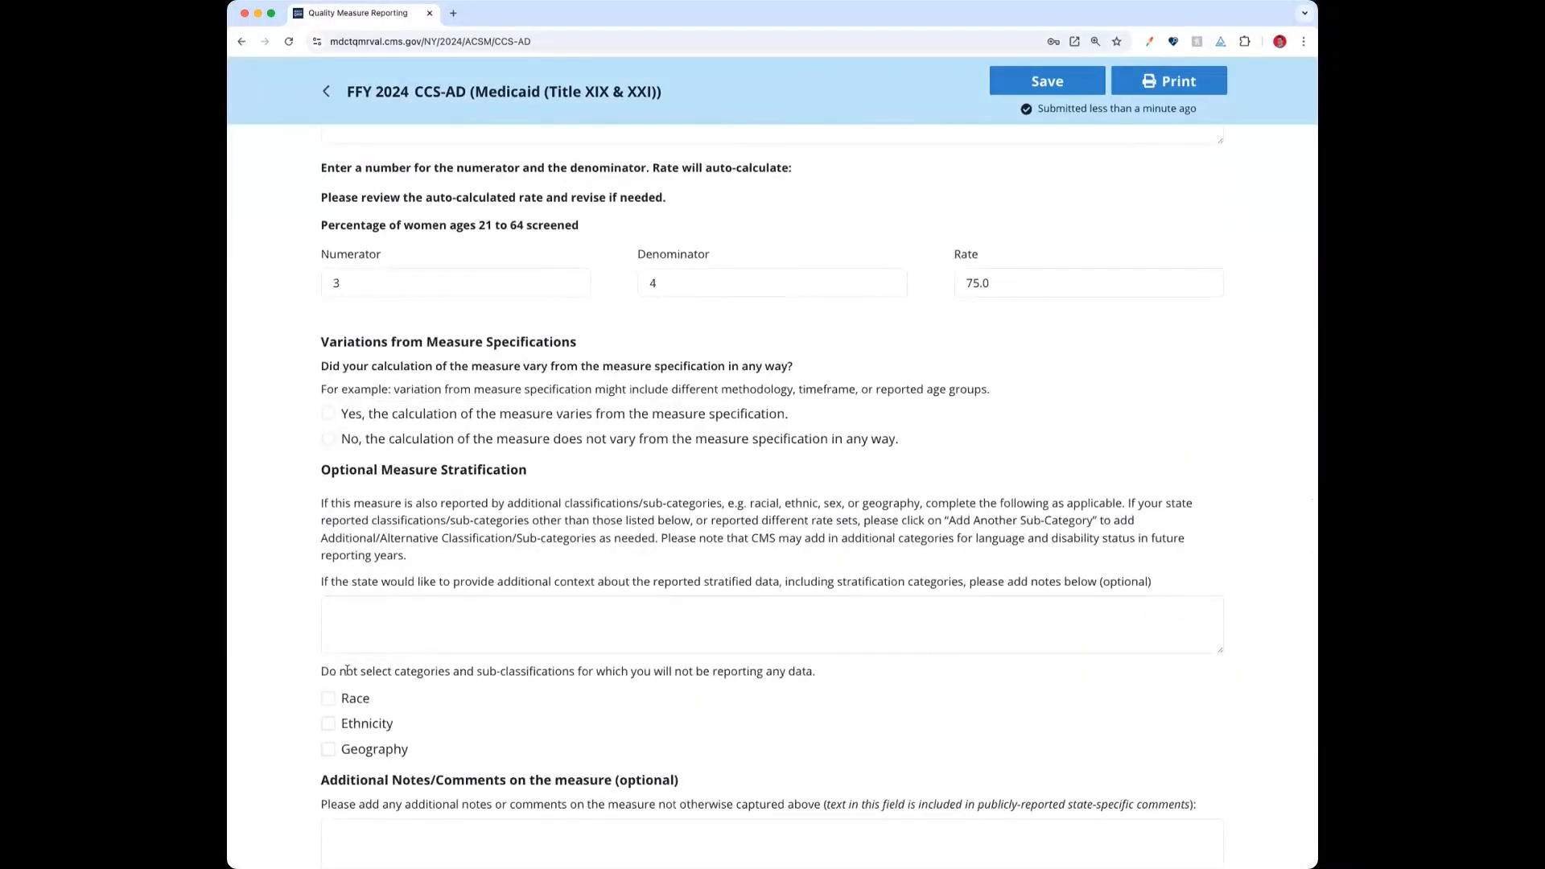
{"action": "scroll", "coordinate": [344, 642], "scroll_direction": "up", "scroll_amount": 1}
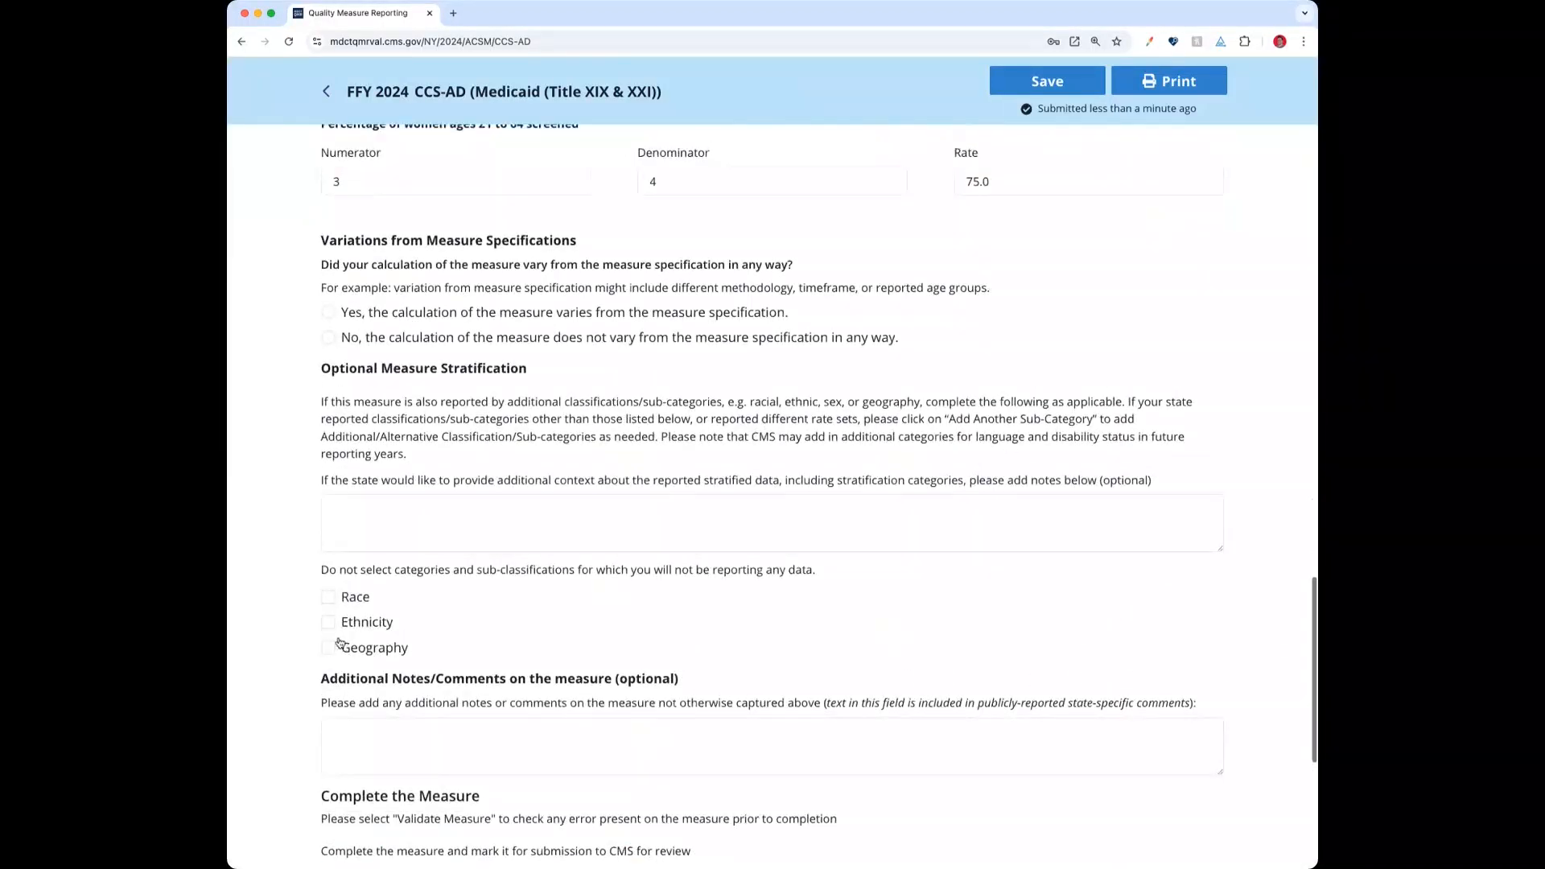
- In Optional Measure Stratification, select Race with American Indian or Alaska Native and its Percentage of women ages 21 to 64 screened
{"action": "left_click", "coordinate": [330, 598]}
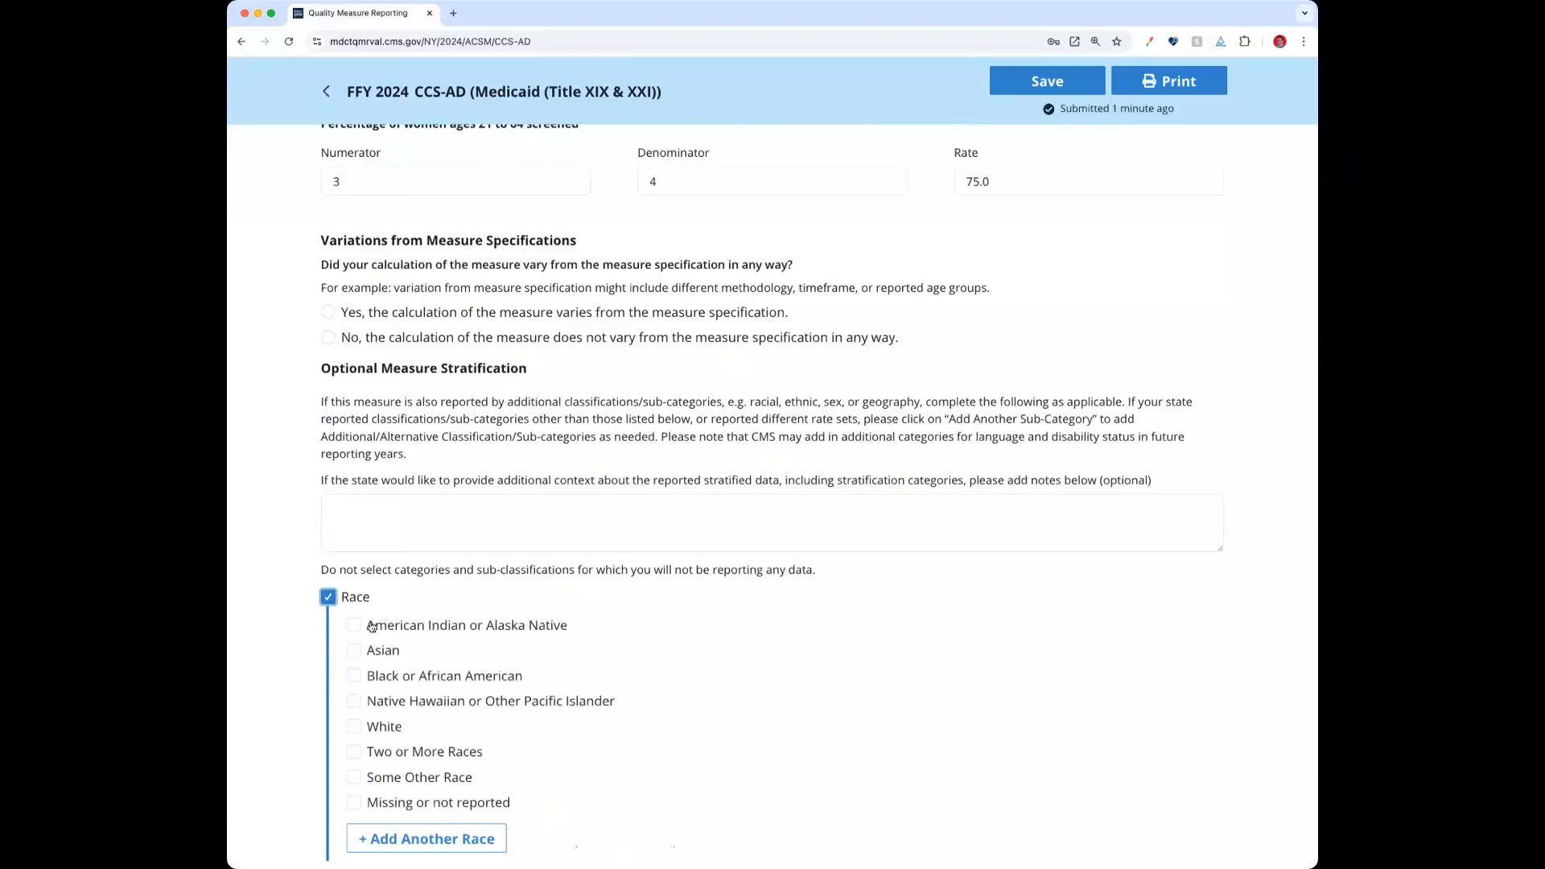
{"action": "left_click", "coordinate": [371, 627]}
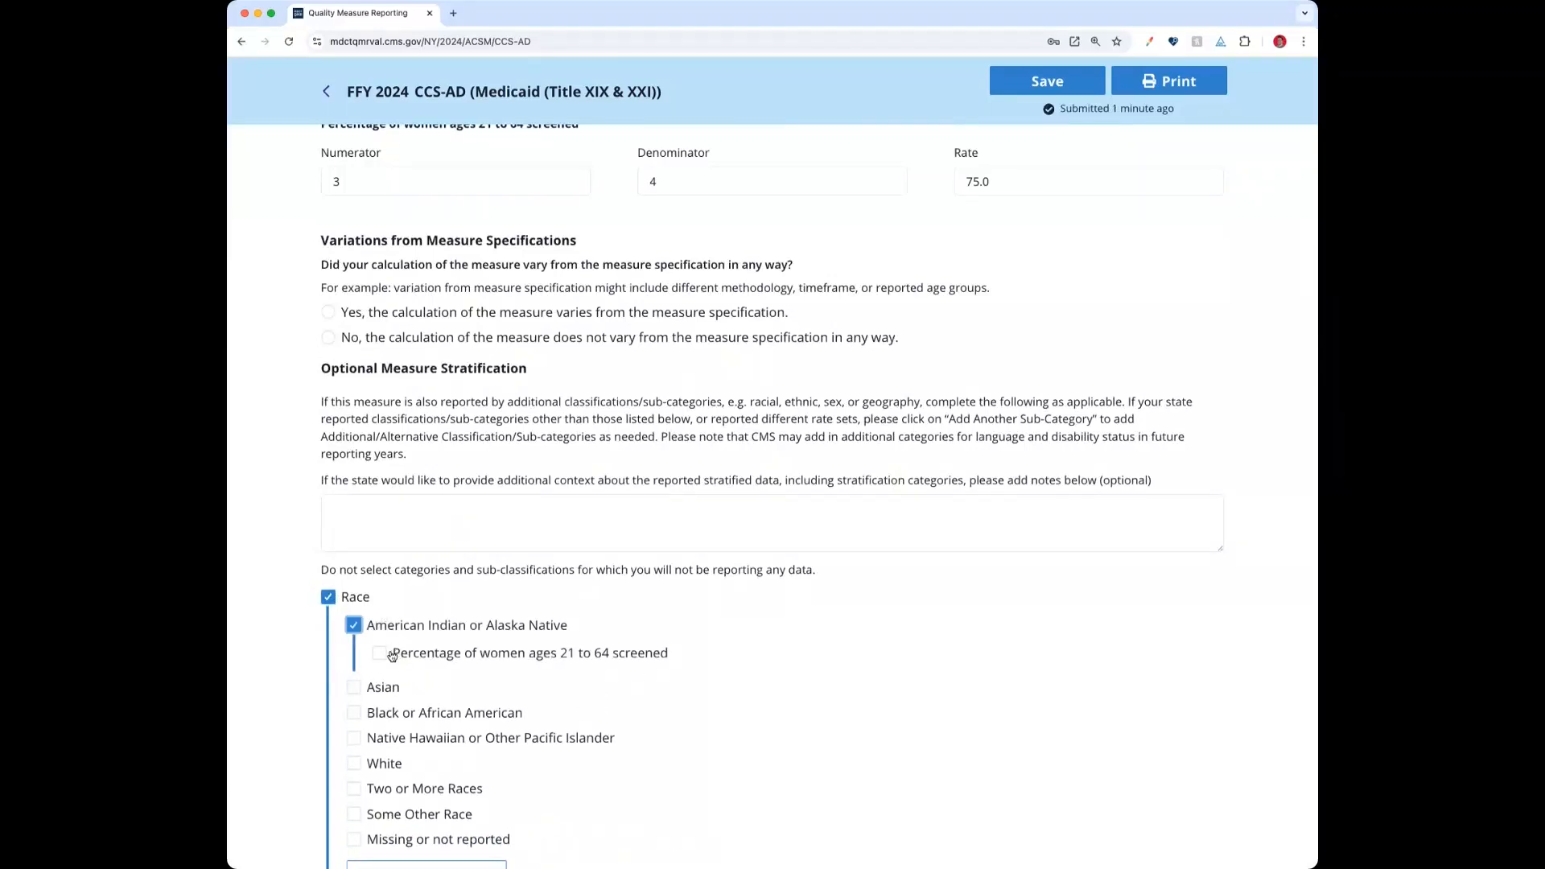
{"action": "left_click", "coordinate": [391, 654]}
{"action": "scroll", "coordinate": [387, 629], "scroll_direction": "down", "scroll_amount": 1}
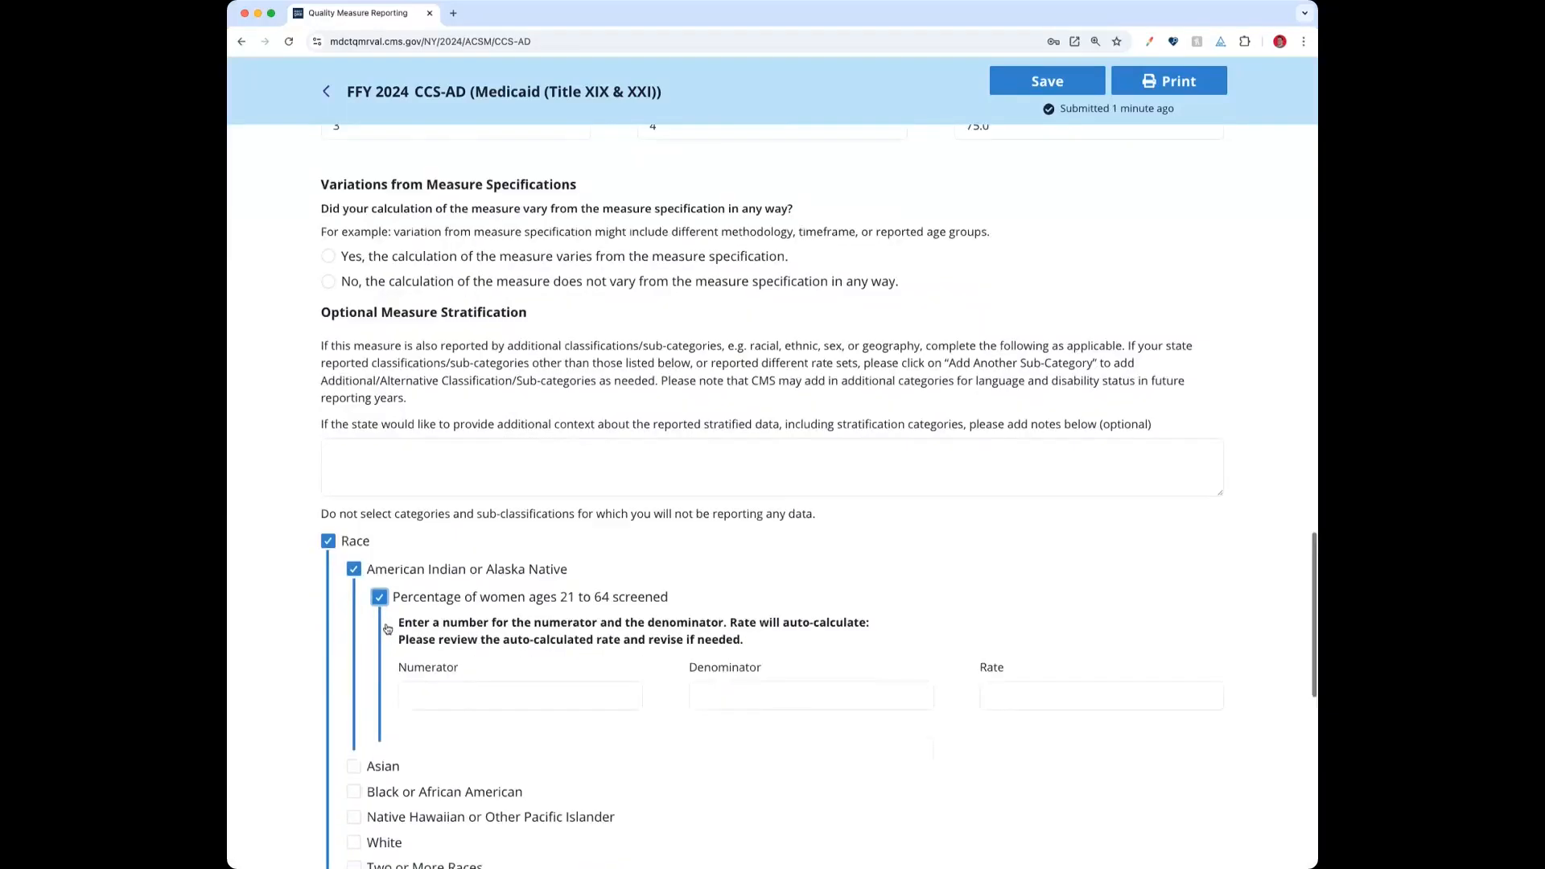
{"action": "scroll", "coordinate": [387, 629], "scroll_direction": "down", "scroll_amount": 1}
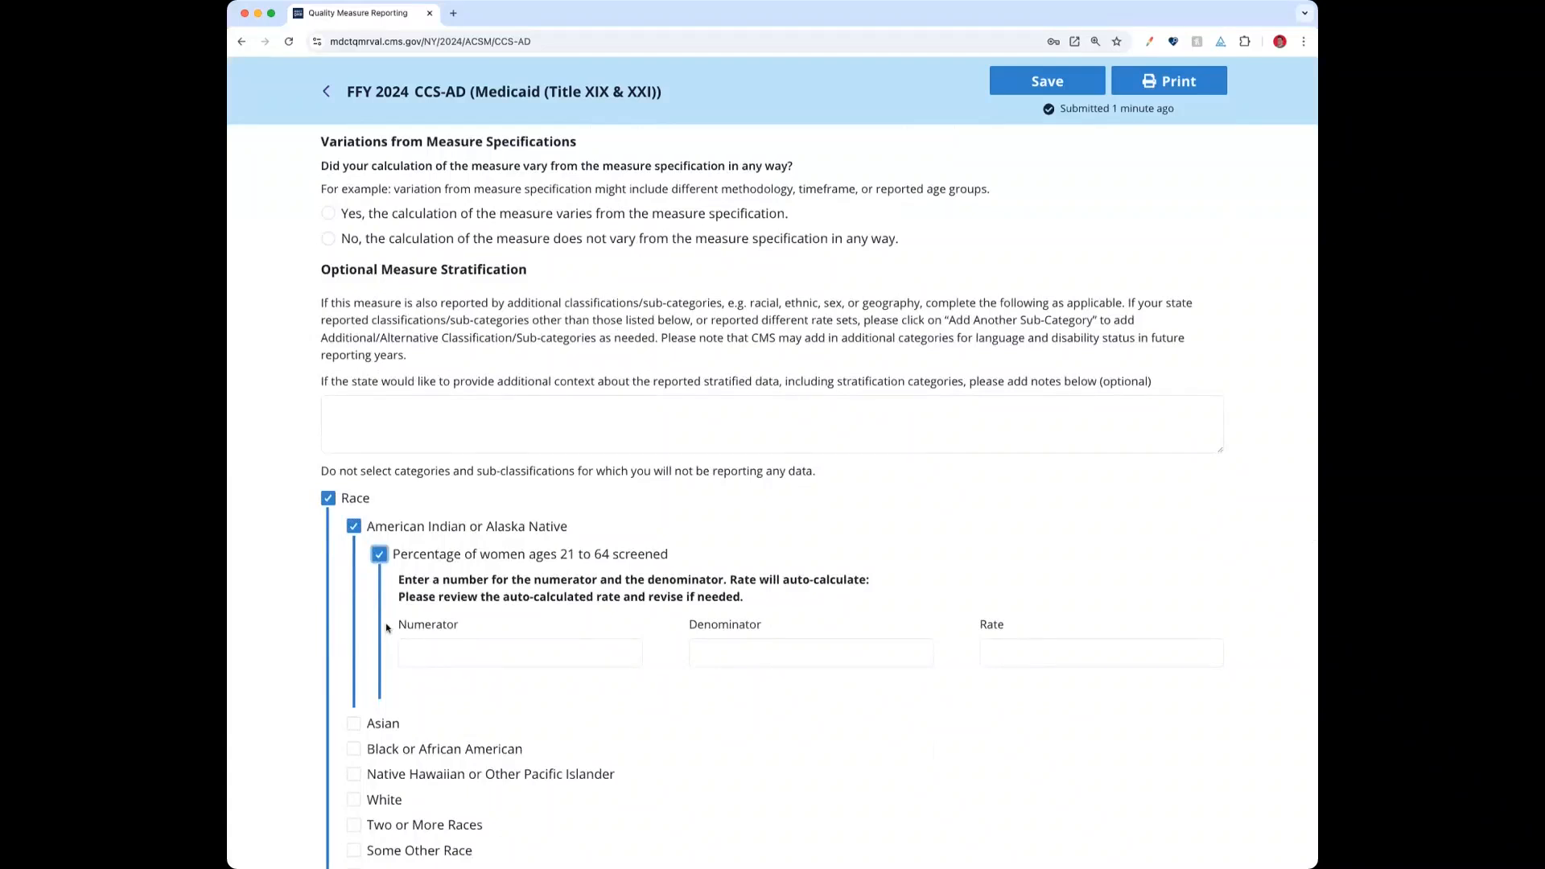
- Add the Asian race category, answer Yes to reporting aggregate data, and select its Percentage of women ages 21 to 64 screened
{"action": "left_click", "coordinate": [375, 724]}
{"action": "left_click", "coordinate": [411, 779]}
{"action": "scroll", "coordinate": [412, 776], "scroll_direction": "down", "scroll_amount": 1}
{"action": "left_click", "coordinate": [408, 731]}
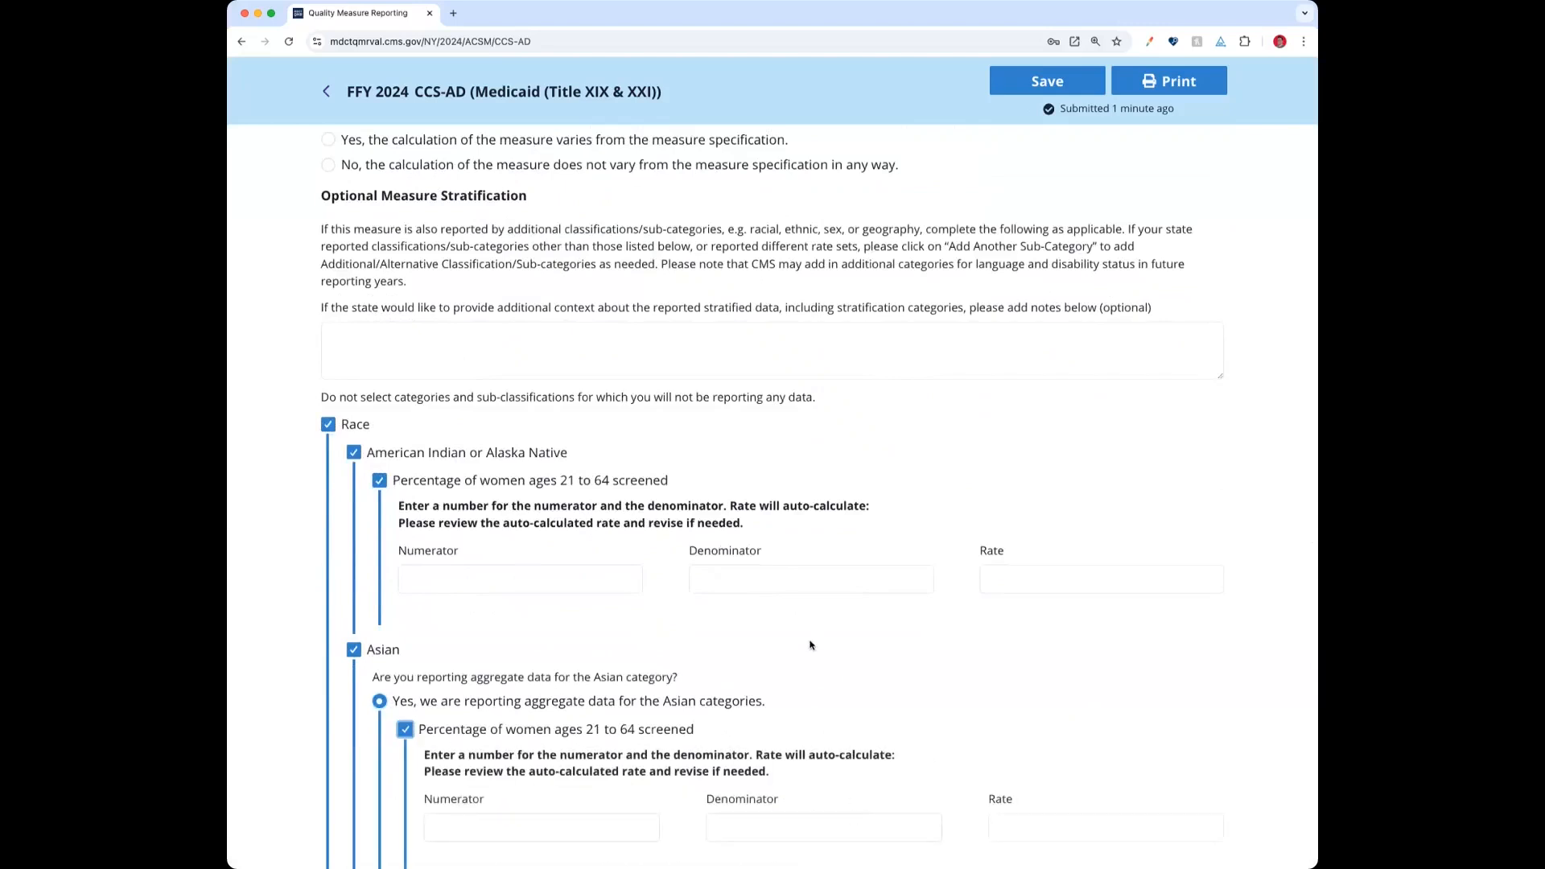
- Complete the Medicaid CCS-AD measure with the race categories selected, accepting the remaining validation errors
{"action": "scroll", "coordinate": [752, 316], "scroll_direction": "down", "scroll_amount": 12}
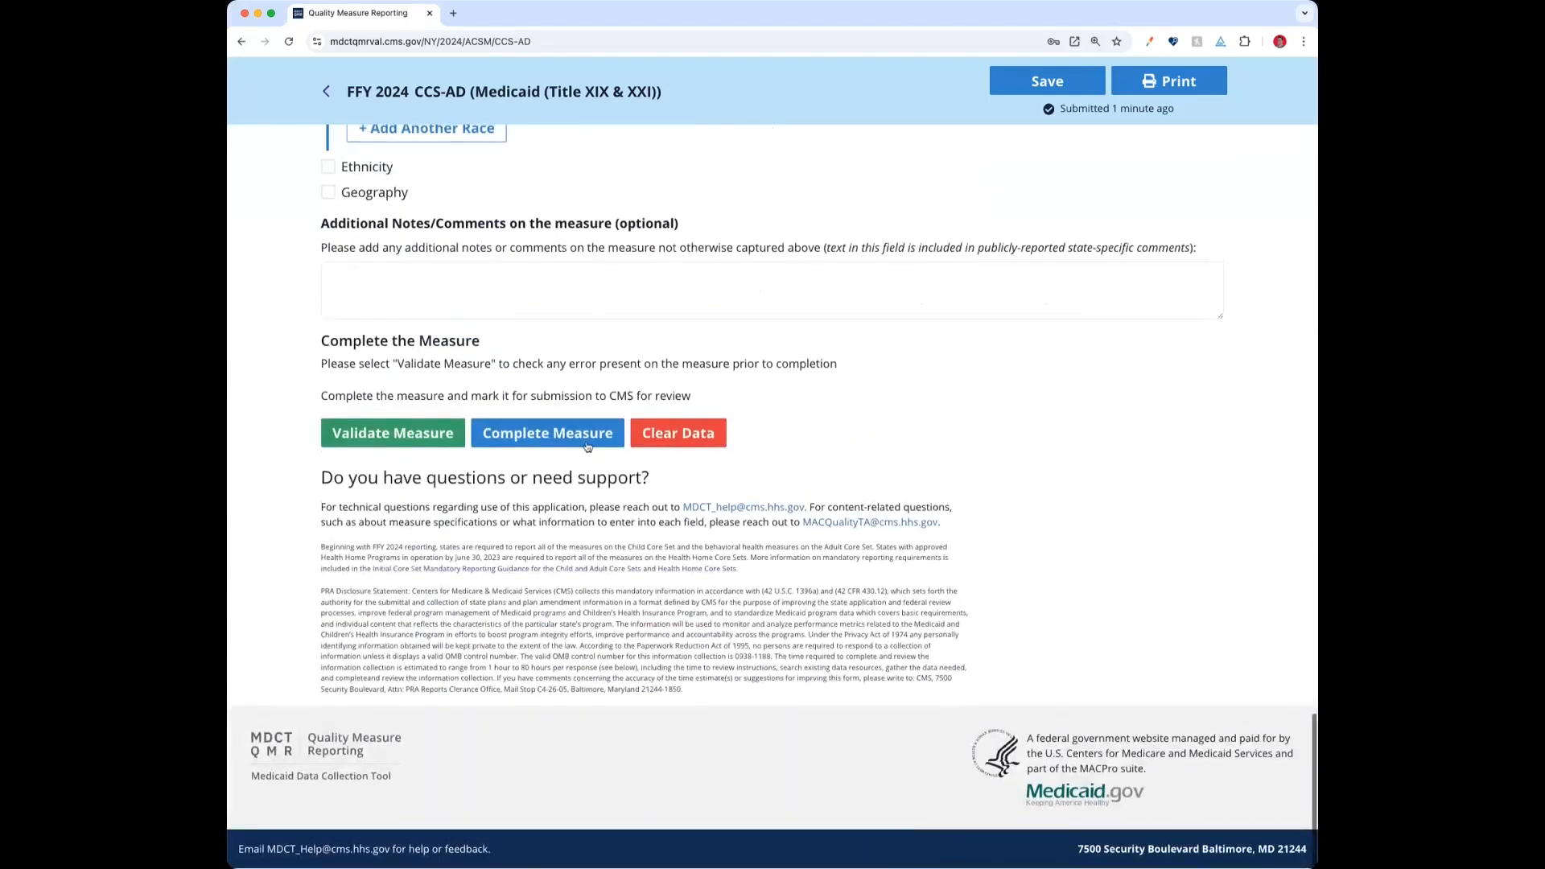
{"action": "left_click", "coordinate": [586, 434]}
{"action": "left_click", "coordinate": [848, 217]}
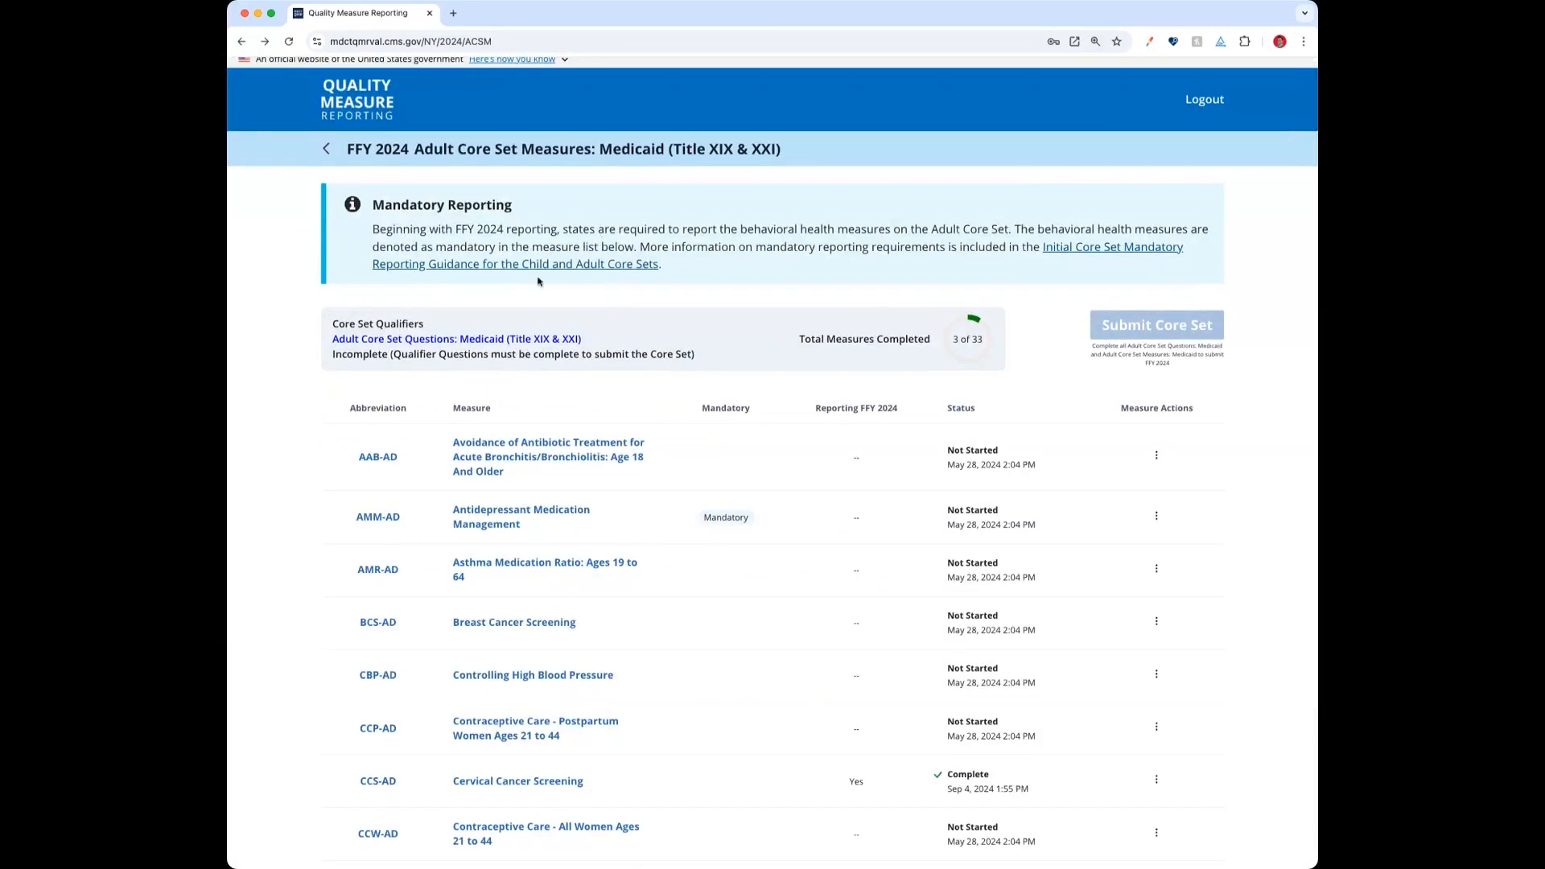
- Return to the FFY 2024 core set overview and open the combined rates
{"action": "left_click", "coordinate": [328, 149]}
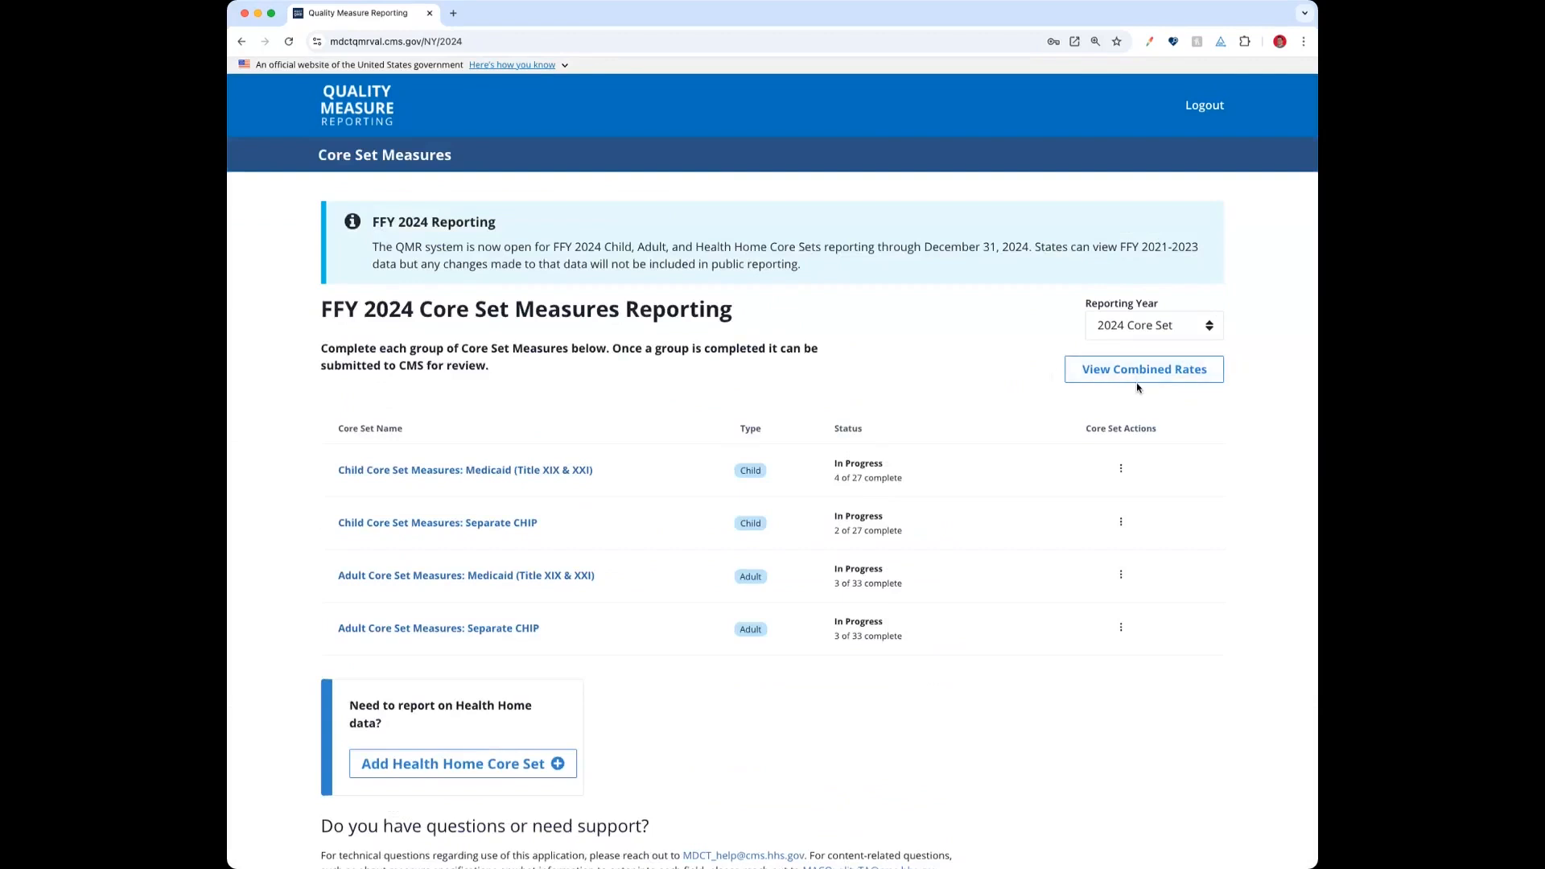
{"action": "scroll", "coordinate": [998, 379], "scroll_direction": "down", "scroll_amount": 1}
{"action": "left_click", "coordinate": [1092, 377]}
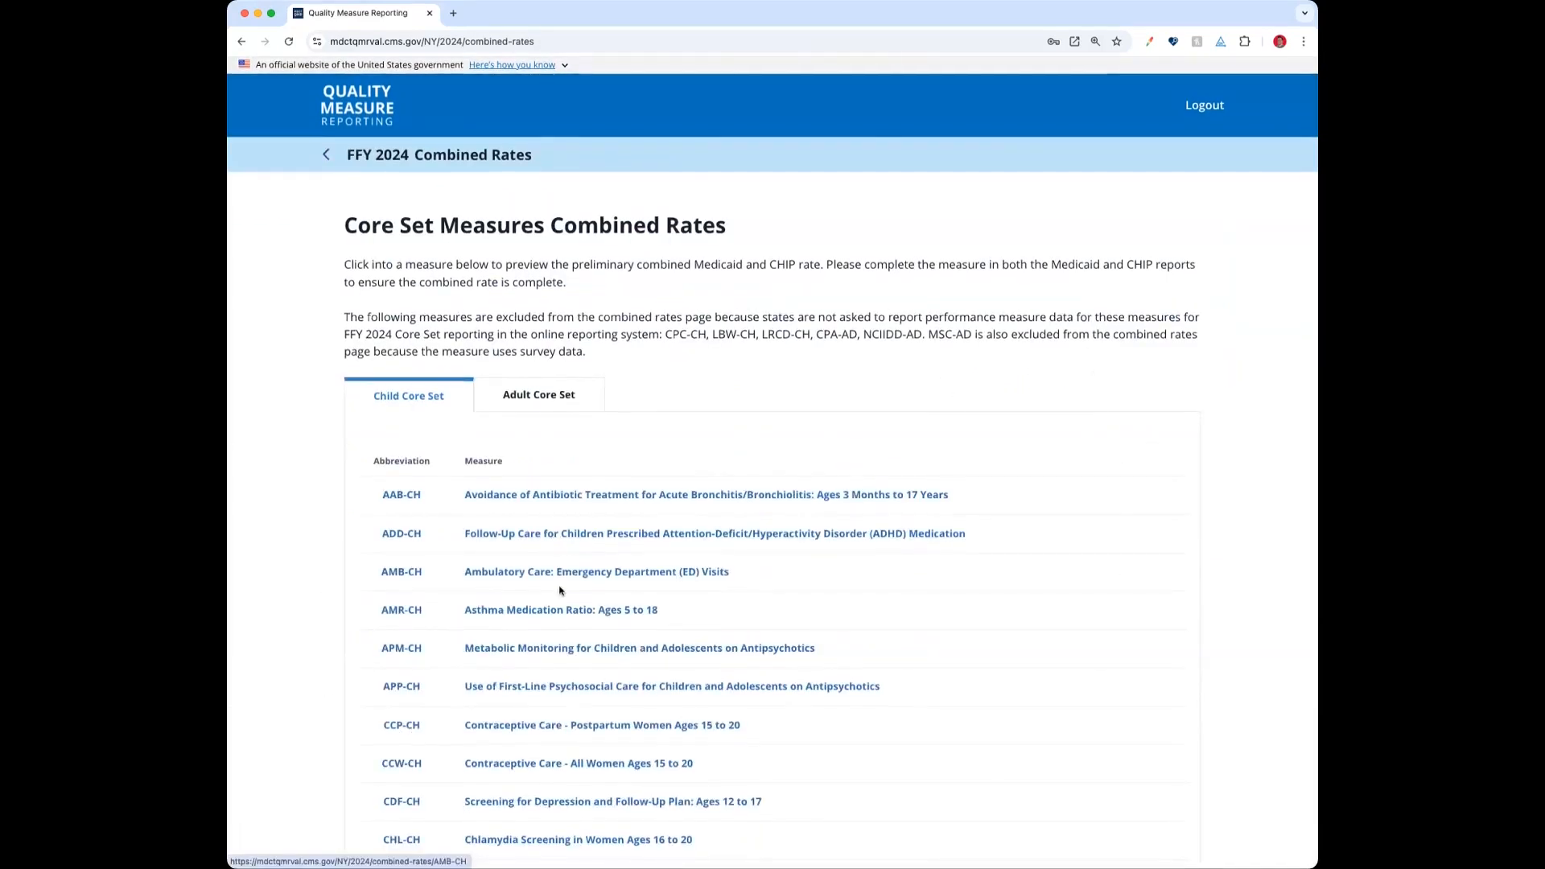
- Open the AMB-CH Ambulatory Care combined rates page and review its explanation, source report links and Medicaid and Separate CHIP data sources
{"action": "left_click", "coordinate": [602, 572]}
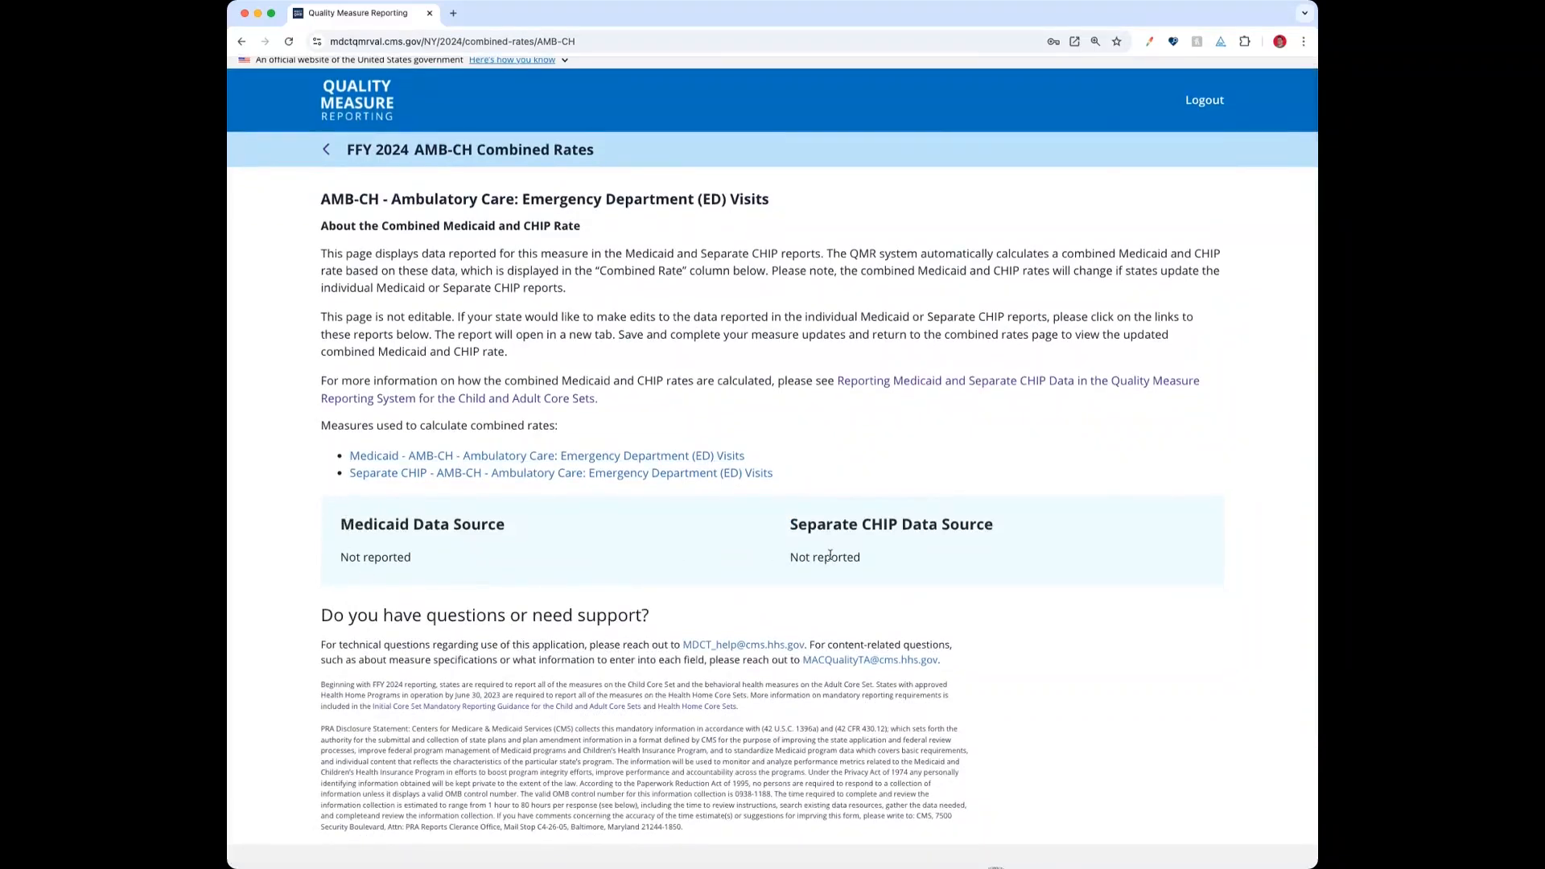
{"action": "scroll", "coordinate": [845, 558], "scroll_direction": "up", "scroll_amount": 1}
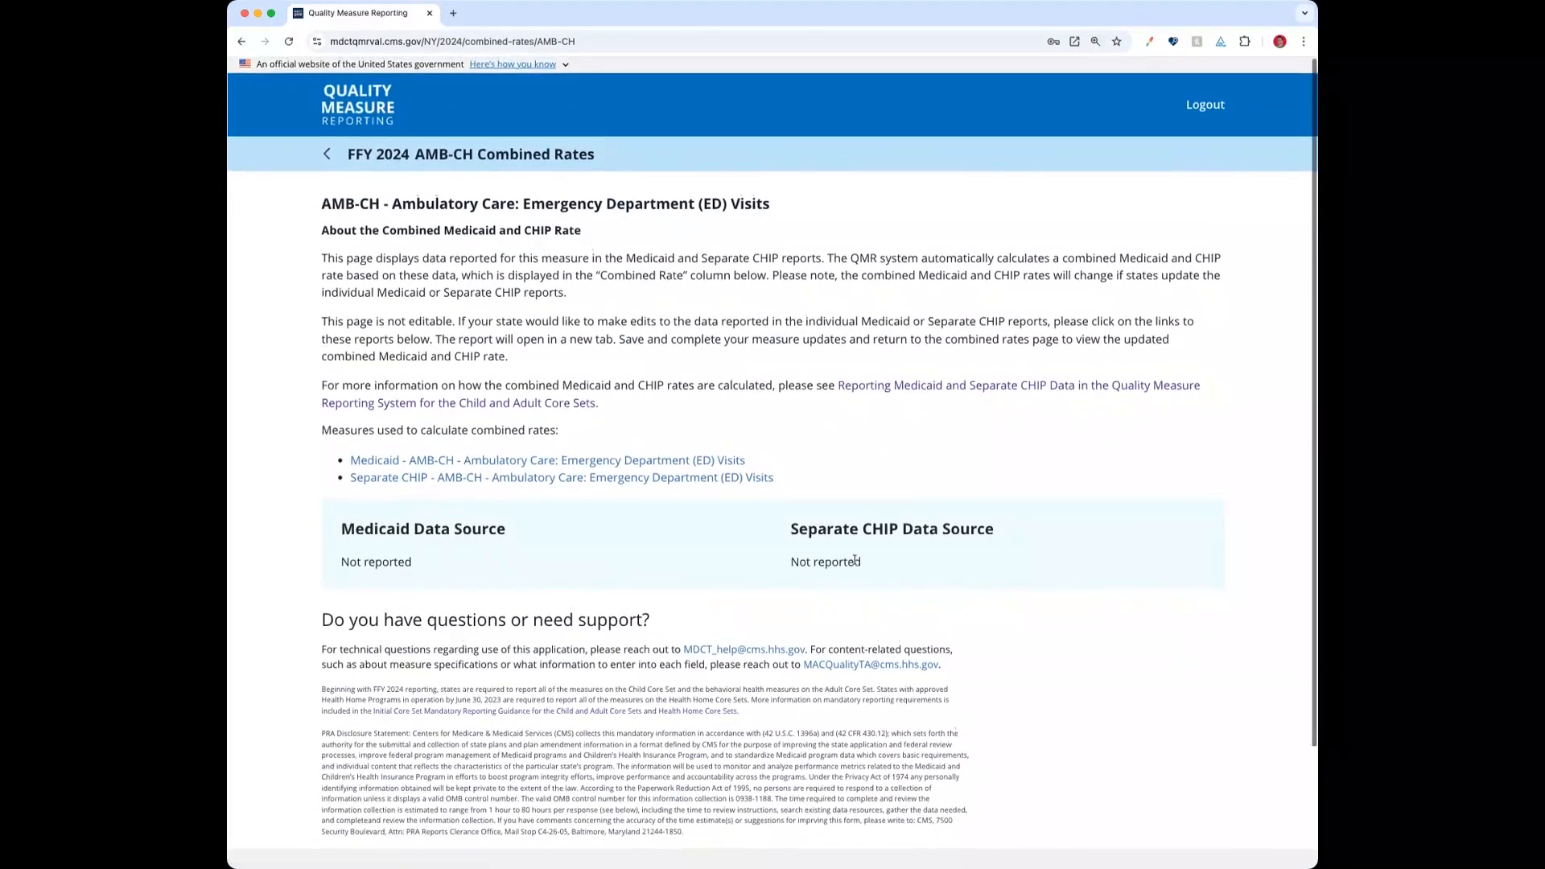
{"action": "scroll", "coordinate": [505, 572], "scroll_direction": "down", "scroll_amount": 1}
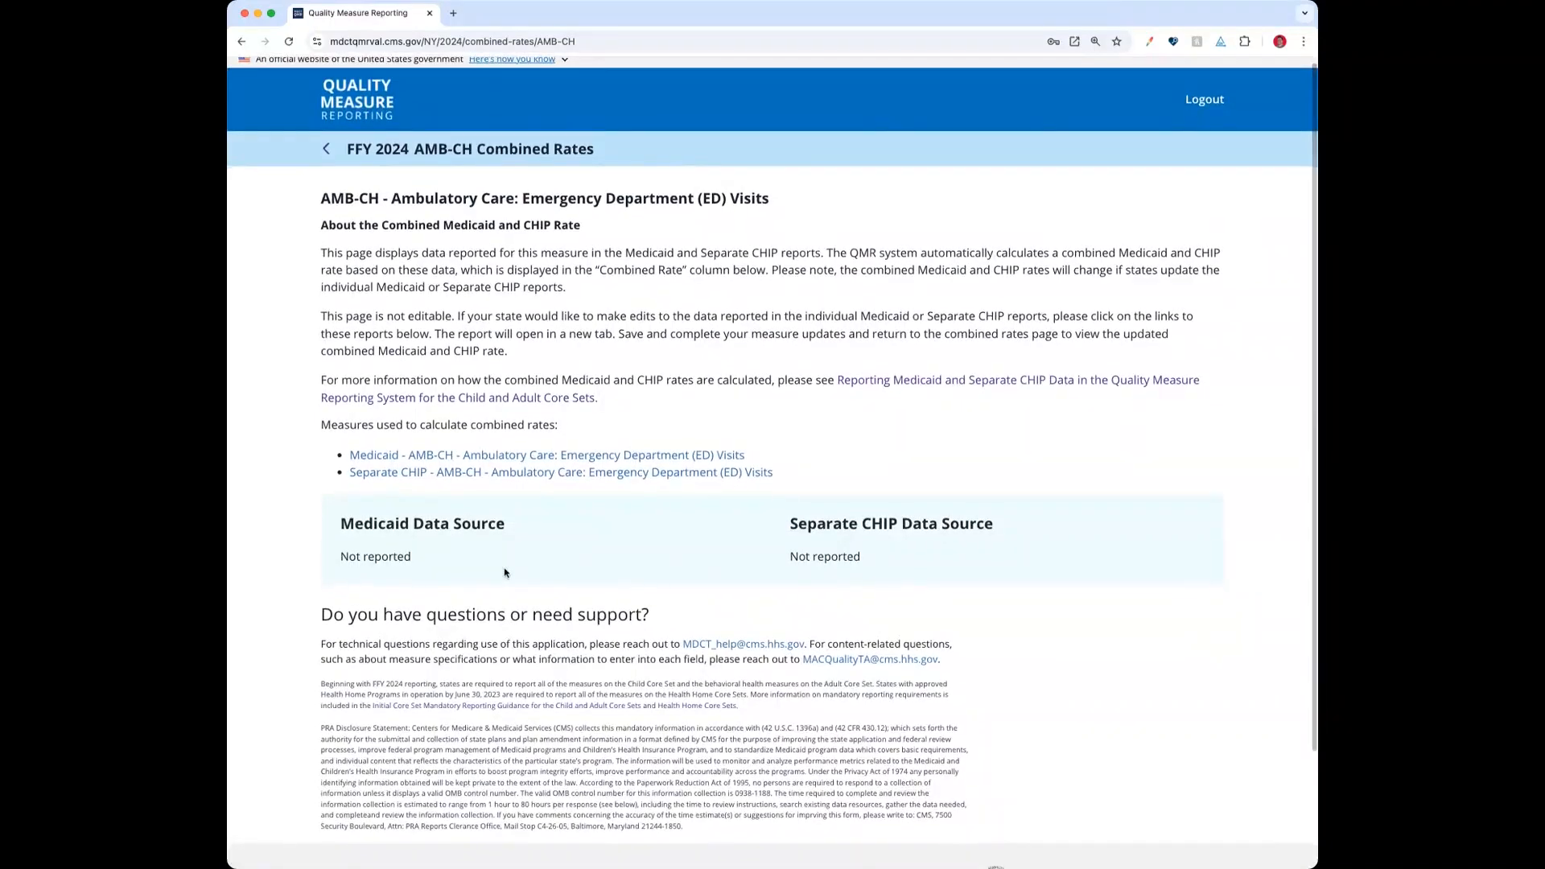
{"action": "scroll", "coordinate": [505, 572], "scroll_direction": "up", "scroll_amount": 1}
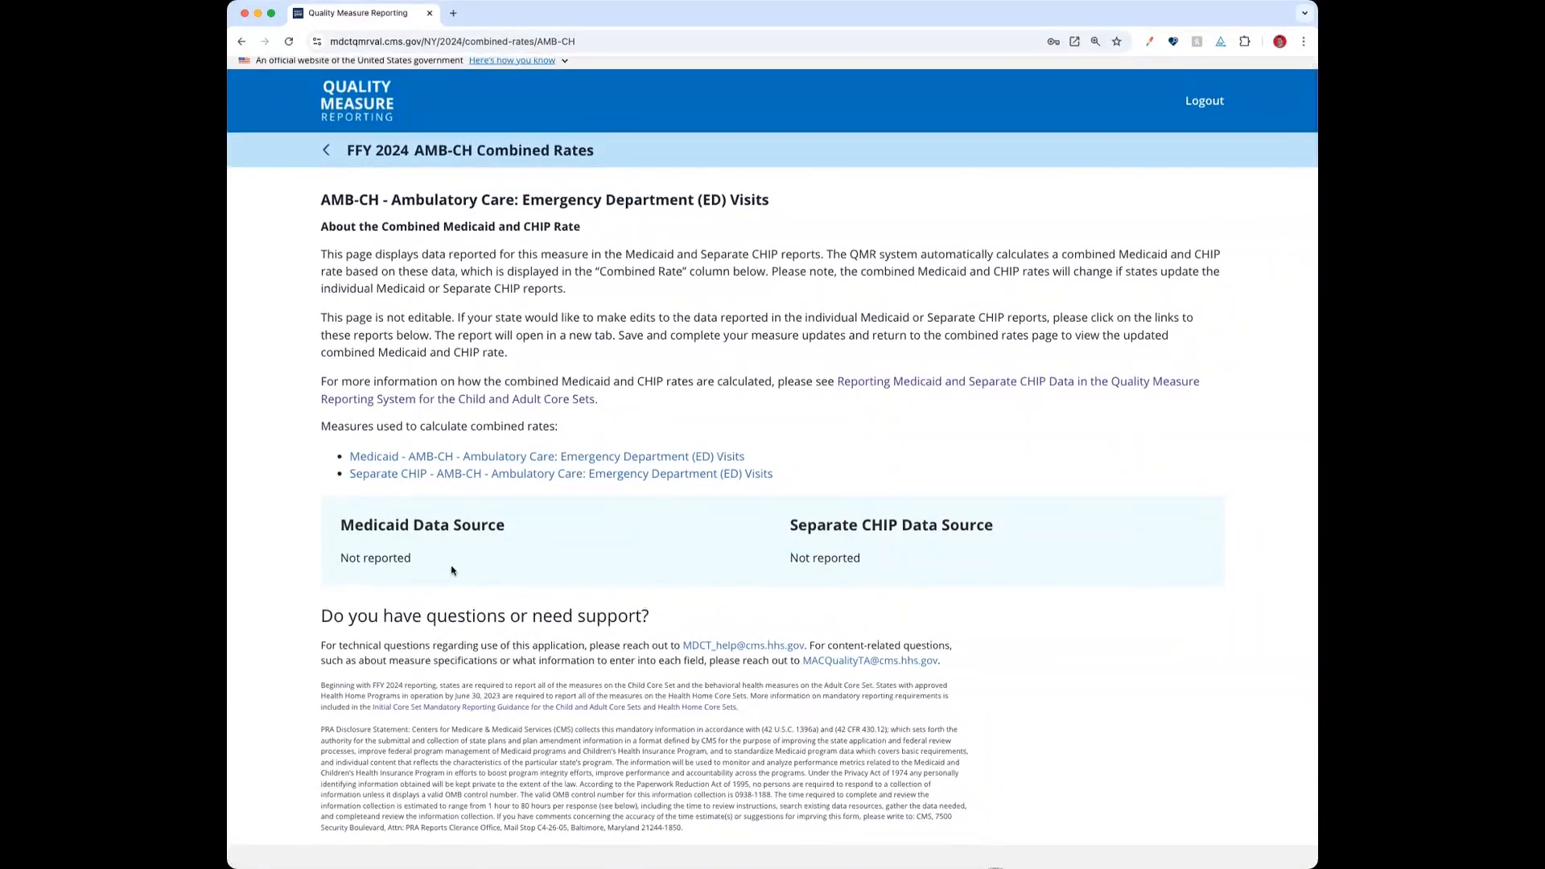
{"action": "scroll", "coordinate": [452, 570], "scroll_direction": "up", "scroll_amount": 1}
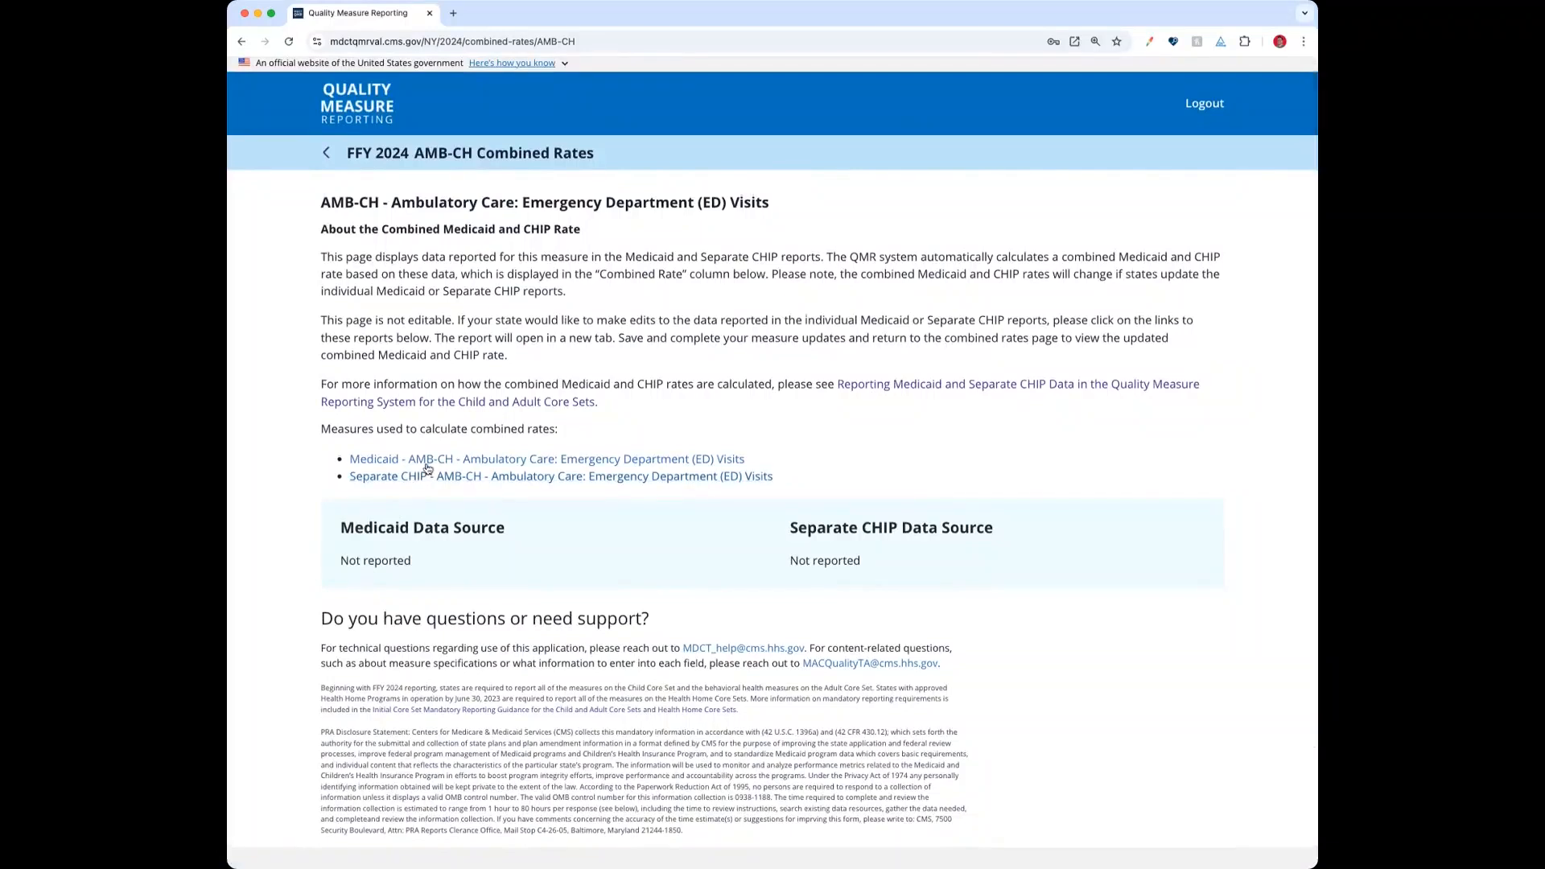
{"action": "scroll", "coordinate": [388, 461], "scroll_direction": "down", "scroll_amount": 1}
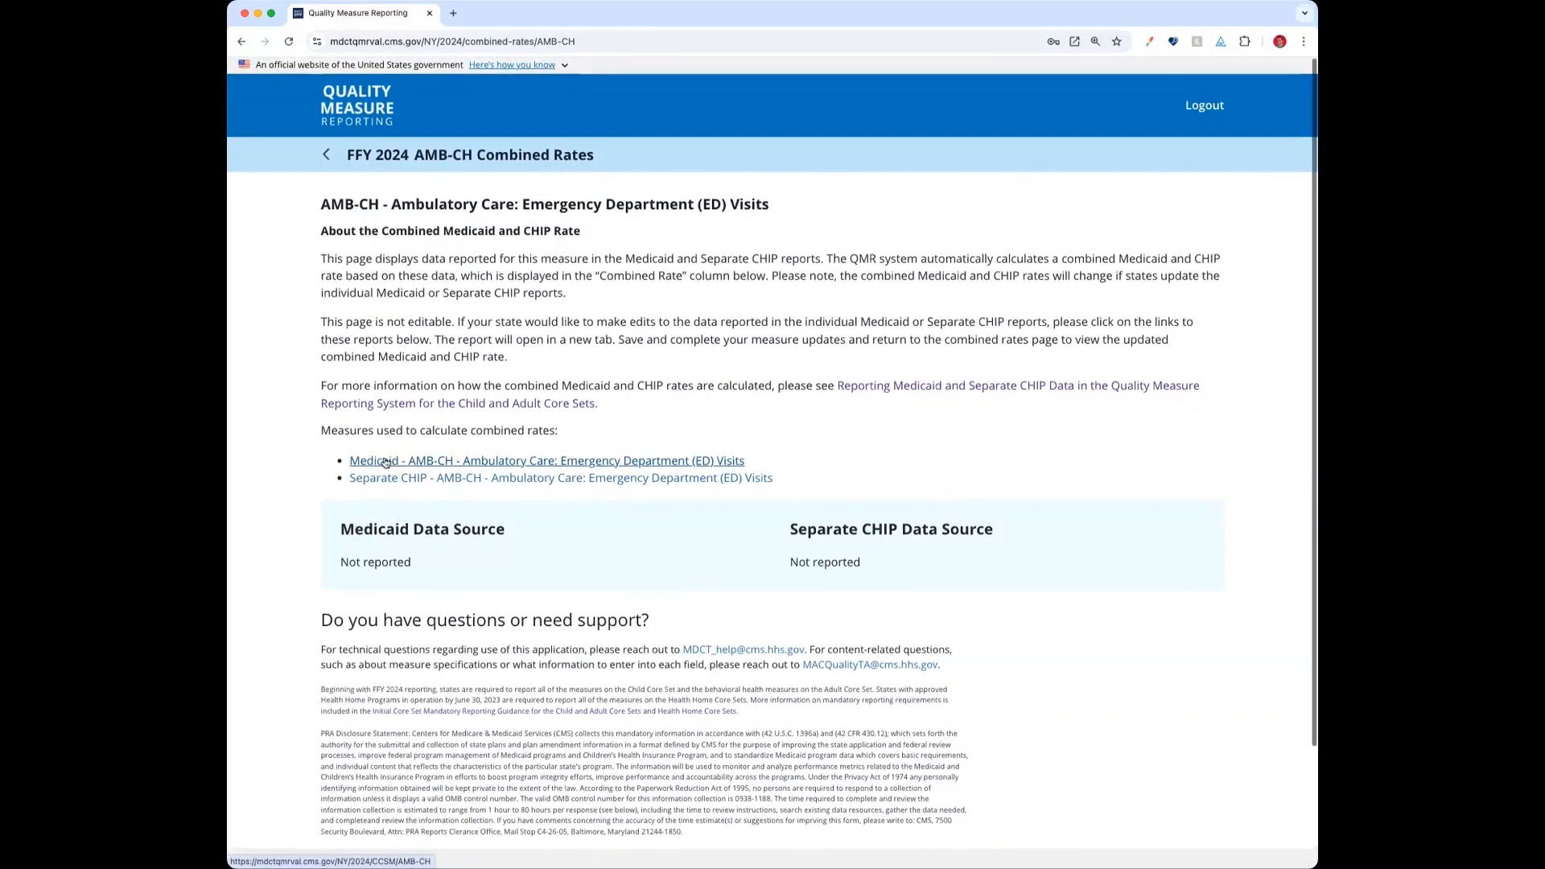
{"action": "scroll", "coordinate": [389, 430], "scroll_direction": "up", "scroll_amount": 1}
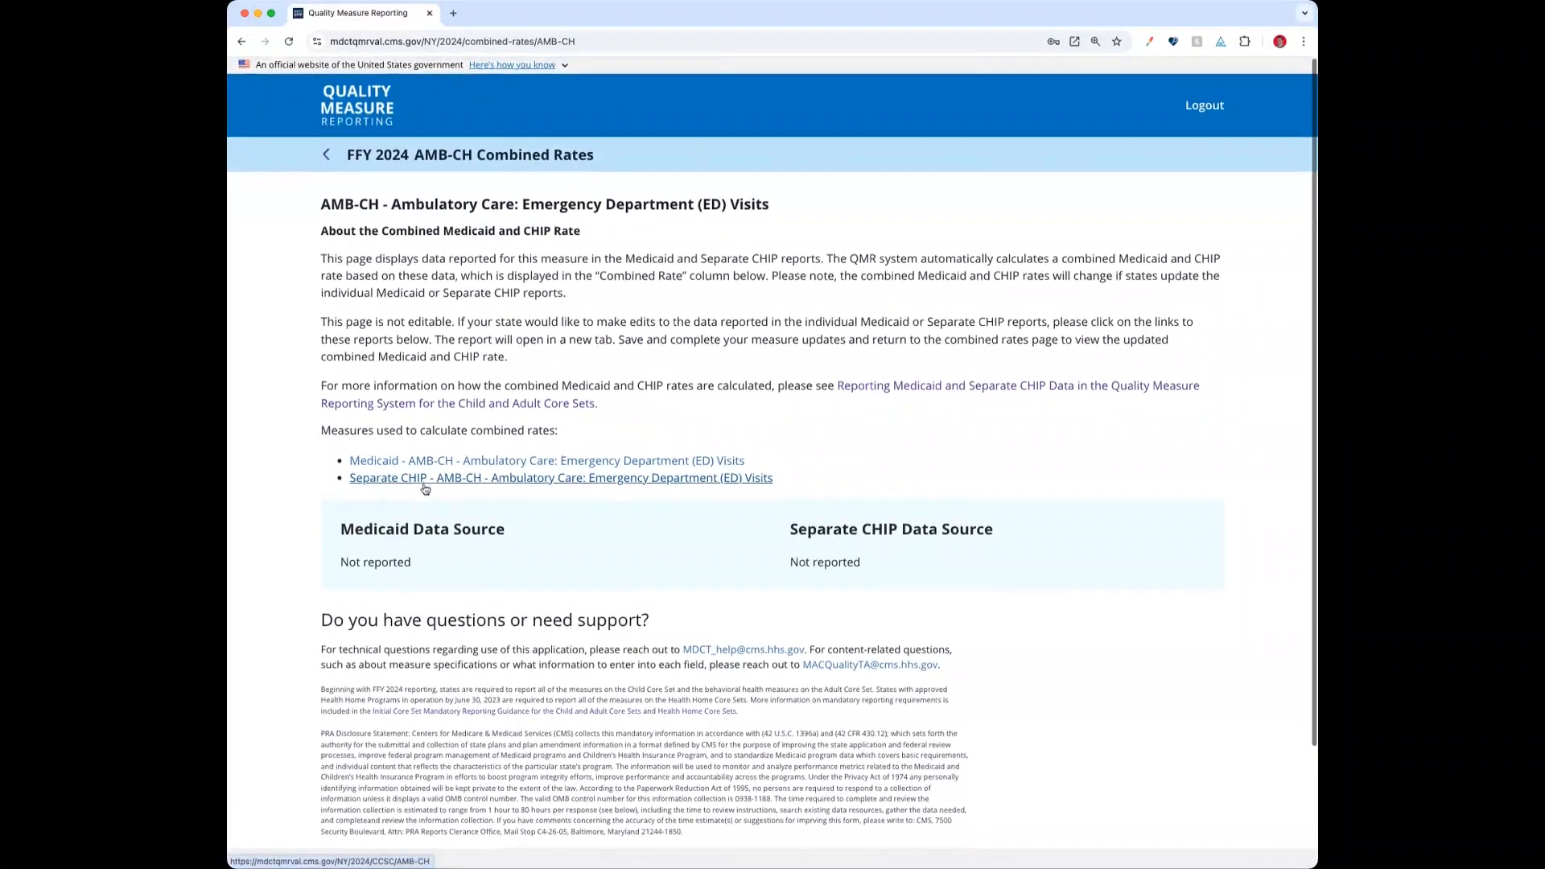
{"action": "scroll", "coordinate": [454, 491], "scroll_direction": "down", "scroll_amount": 1}
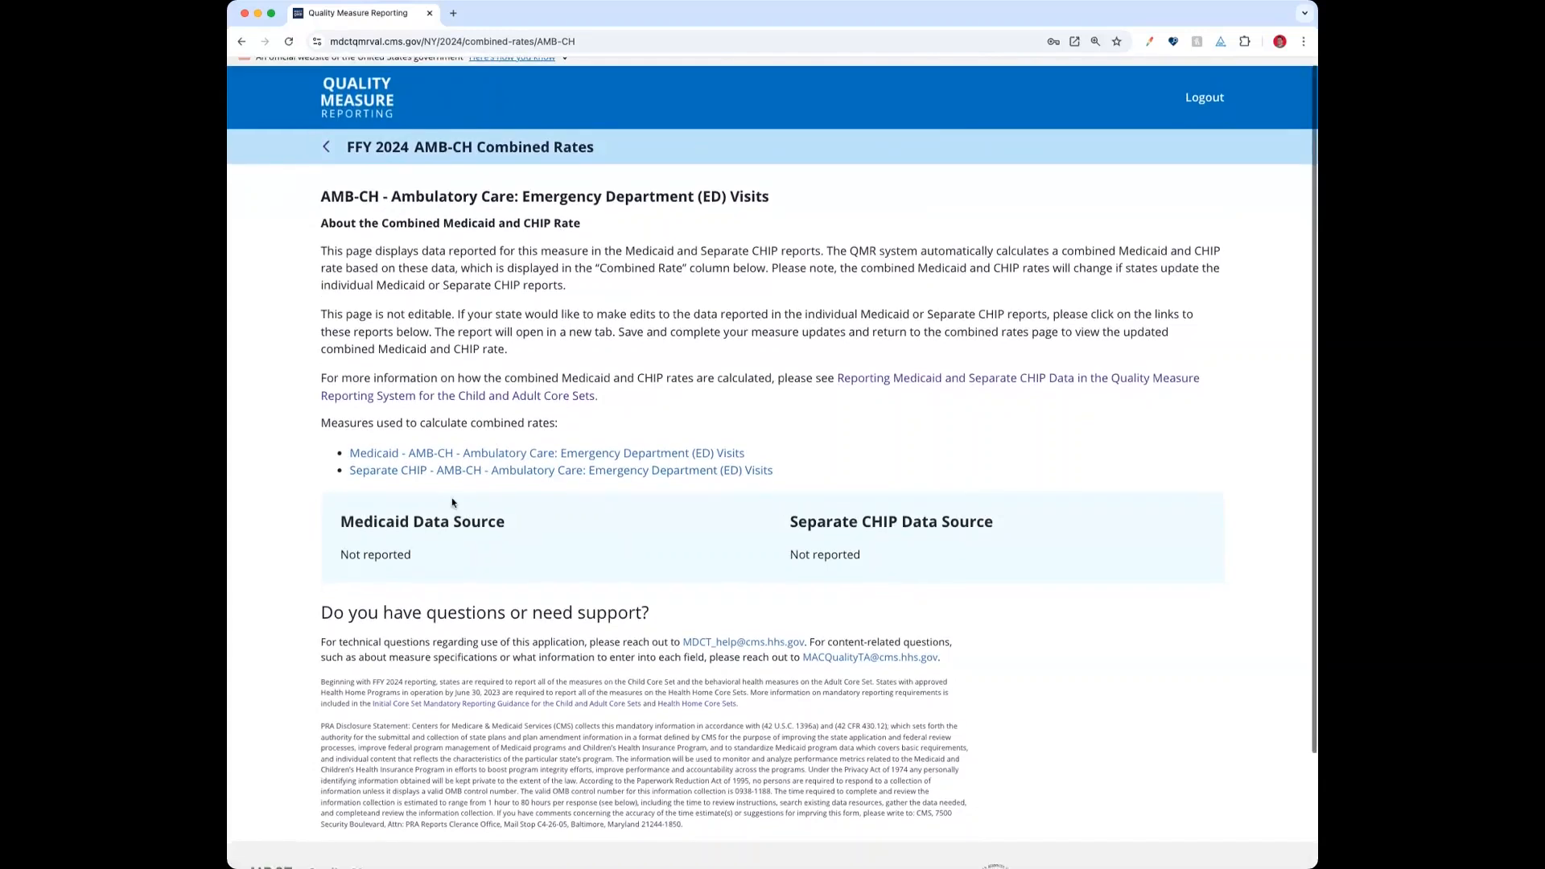
- View the linked Medicaid AMB-CH report, close it, and go back to the Combined Rates measure list
{"action": "left_click", "coordinate": [464, 448]}
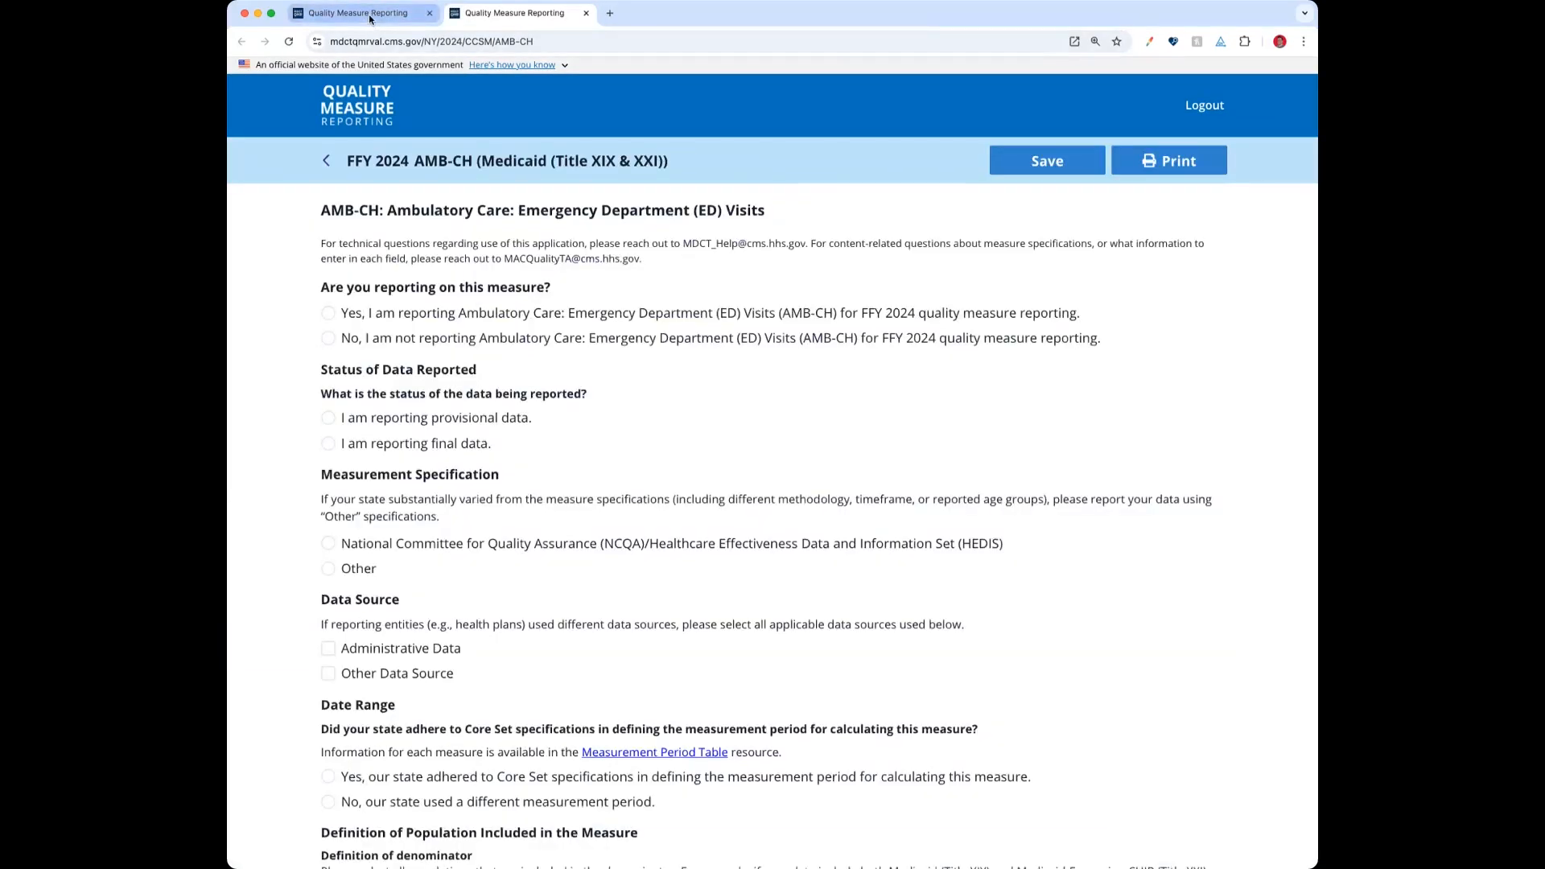
{"action": "left_click", "coordinate": [585, 14]}
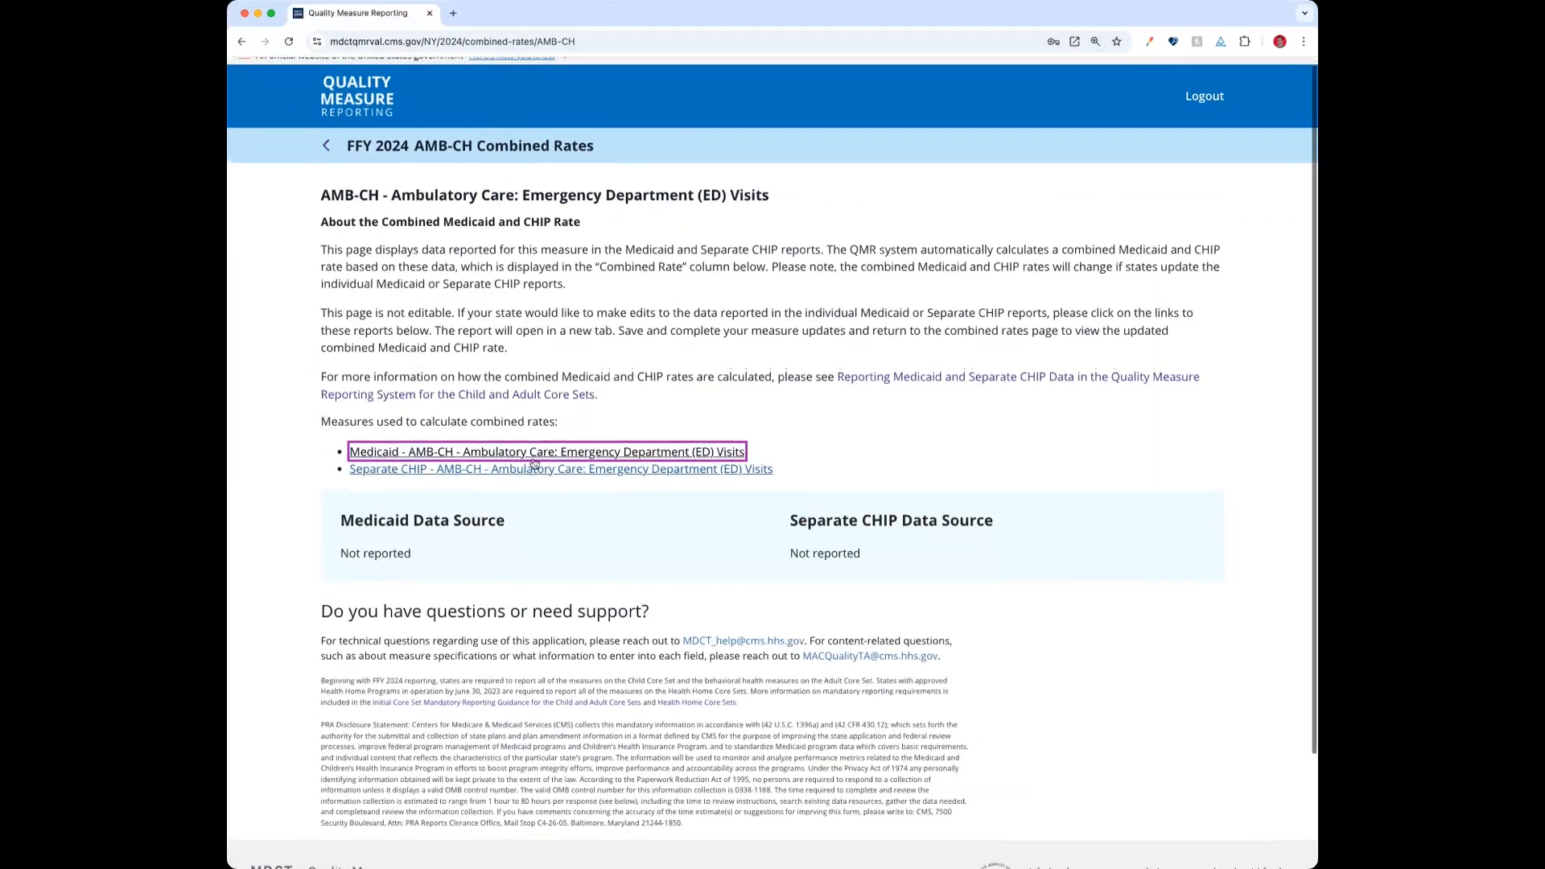
{"action": "left_click", "coordinate": [326, 145]}
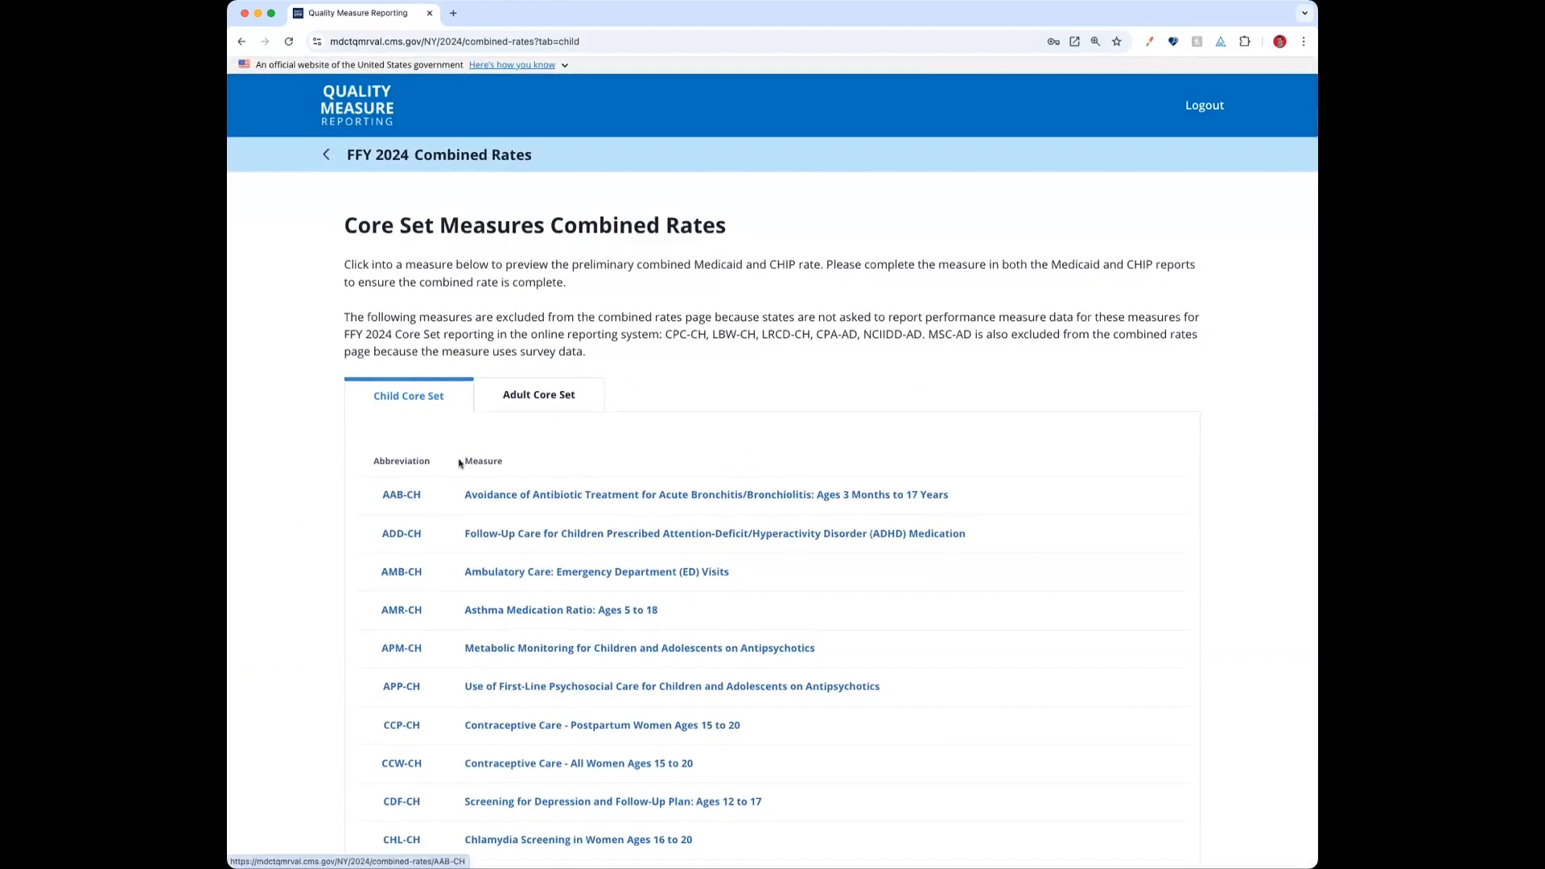
- Open the Cervical Cancer Screening (CCS-AD) combined rates from the Adult Core Set and examine its data sources and rate table
{"action": "left_click", "coordinate": [529, 391]}
{"action": "scroll", "coordinate": [523, 700], "scroll_direction": "down", "scroll_amount": 1}
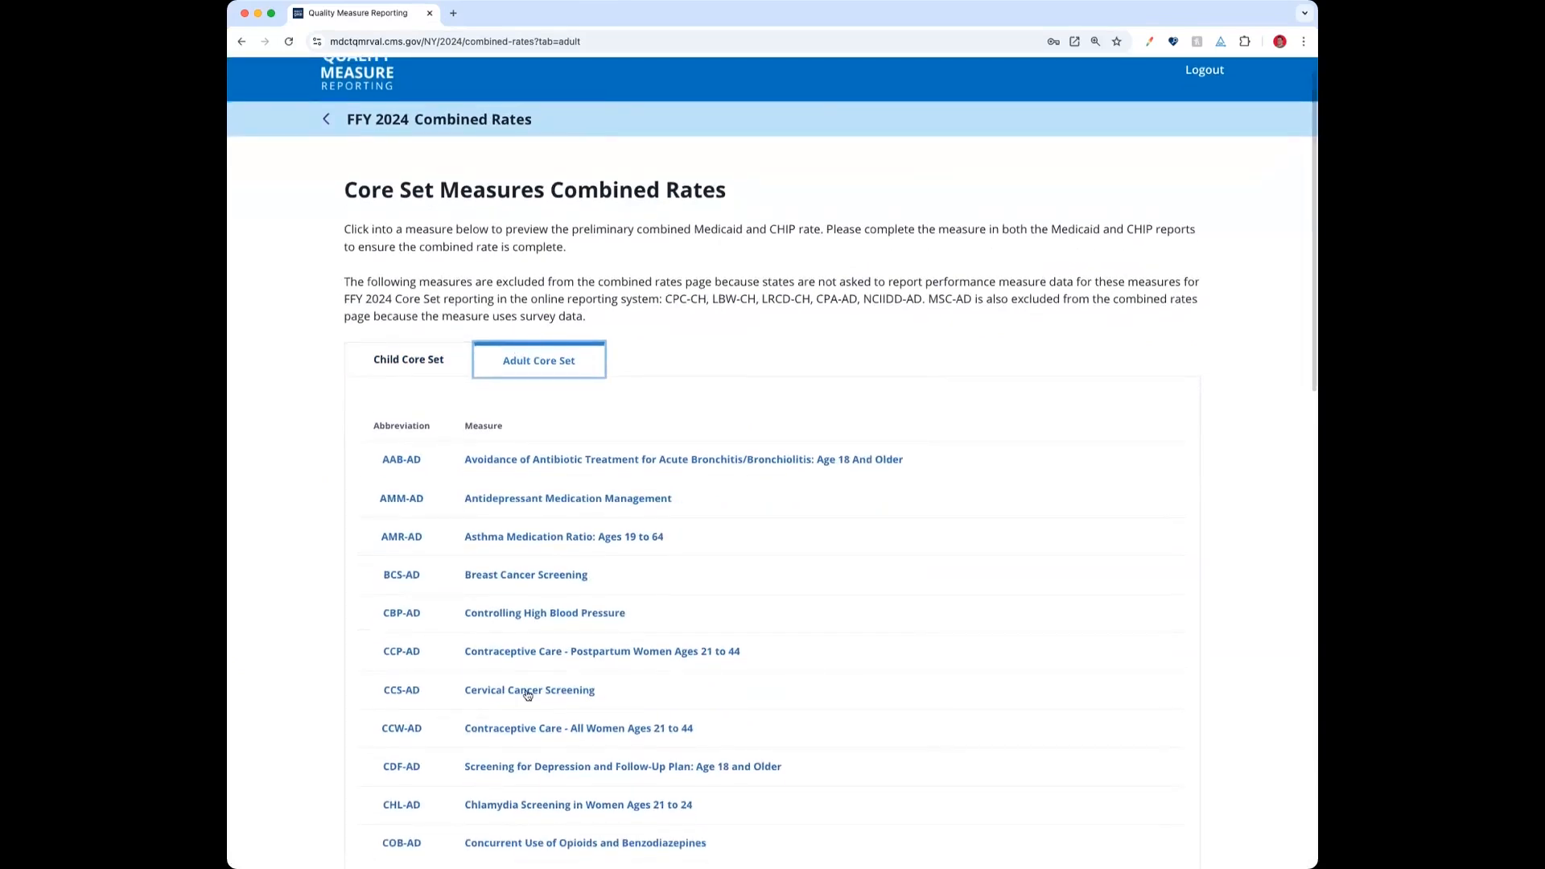
{"action": "left_click", "coordinate": [527, 690]}
{"action": "scroll", "coordinate": [777, 414], "scroll_direction": "down", "scroll_amount": 5}
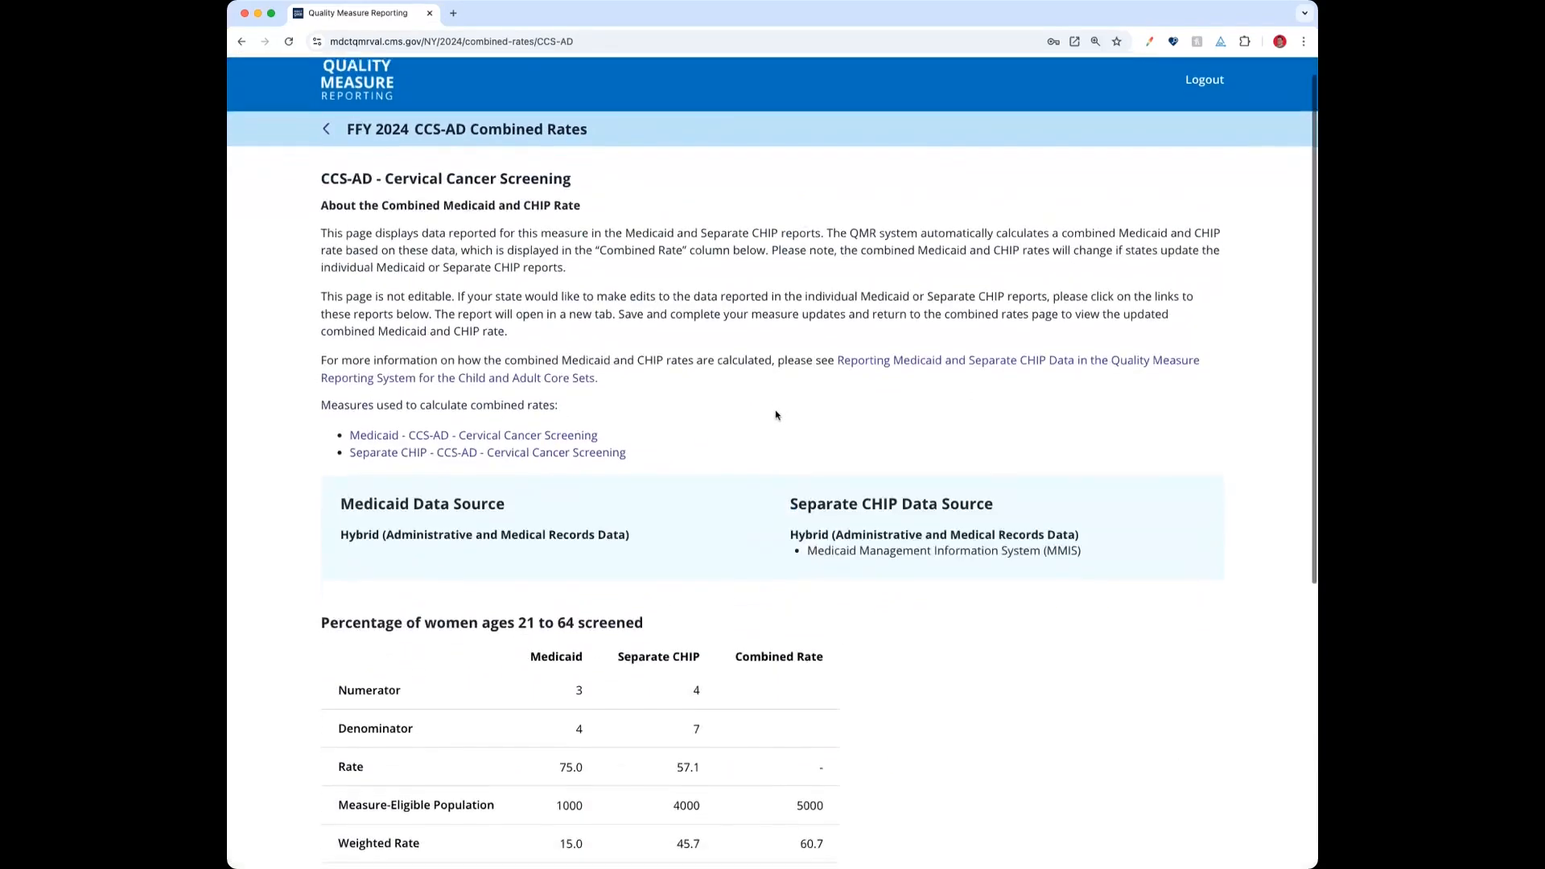
{"action": "scroll", "coordinate": [574, 425], "scroll_direction": "up", "scroll_amount": 1}
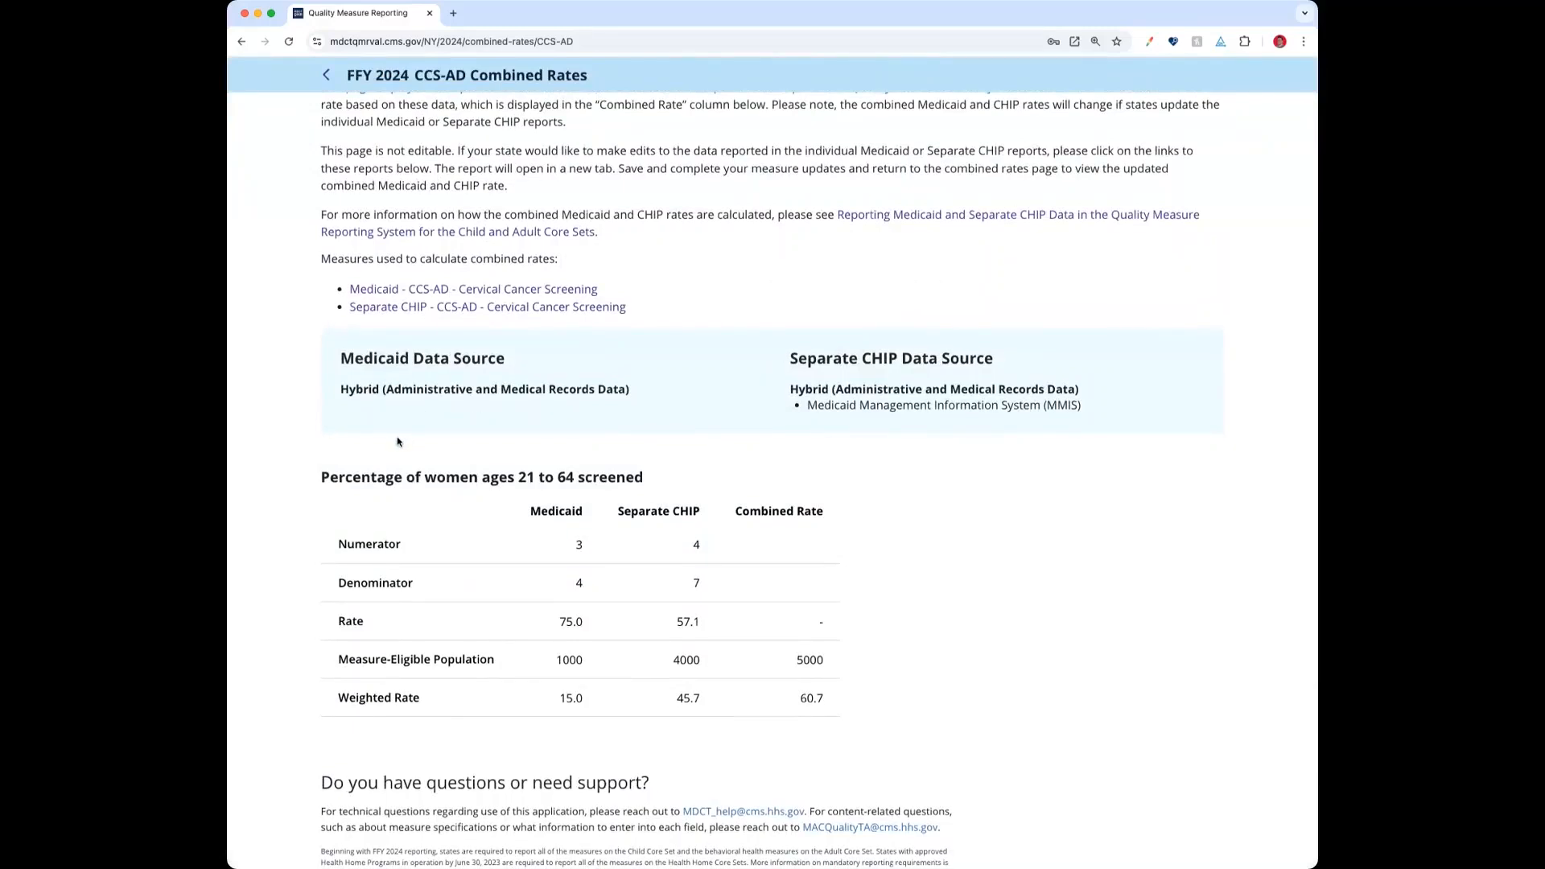
{"action": "scroll", "coordinate": [388, 531], "scroll_direction": "up", "scroll_amount": 1}
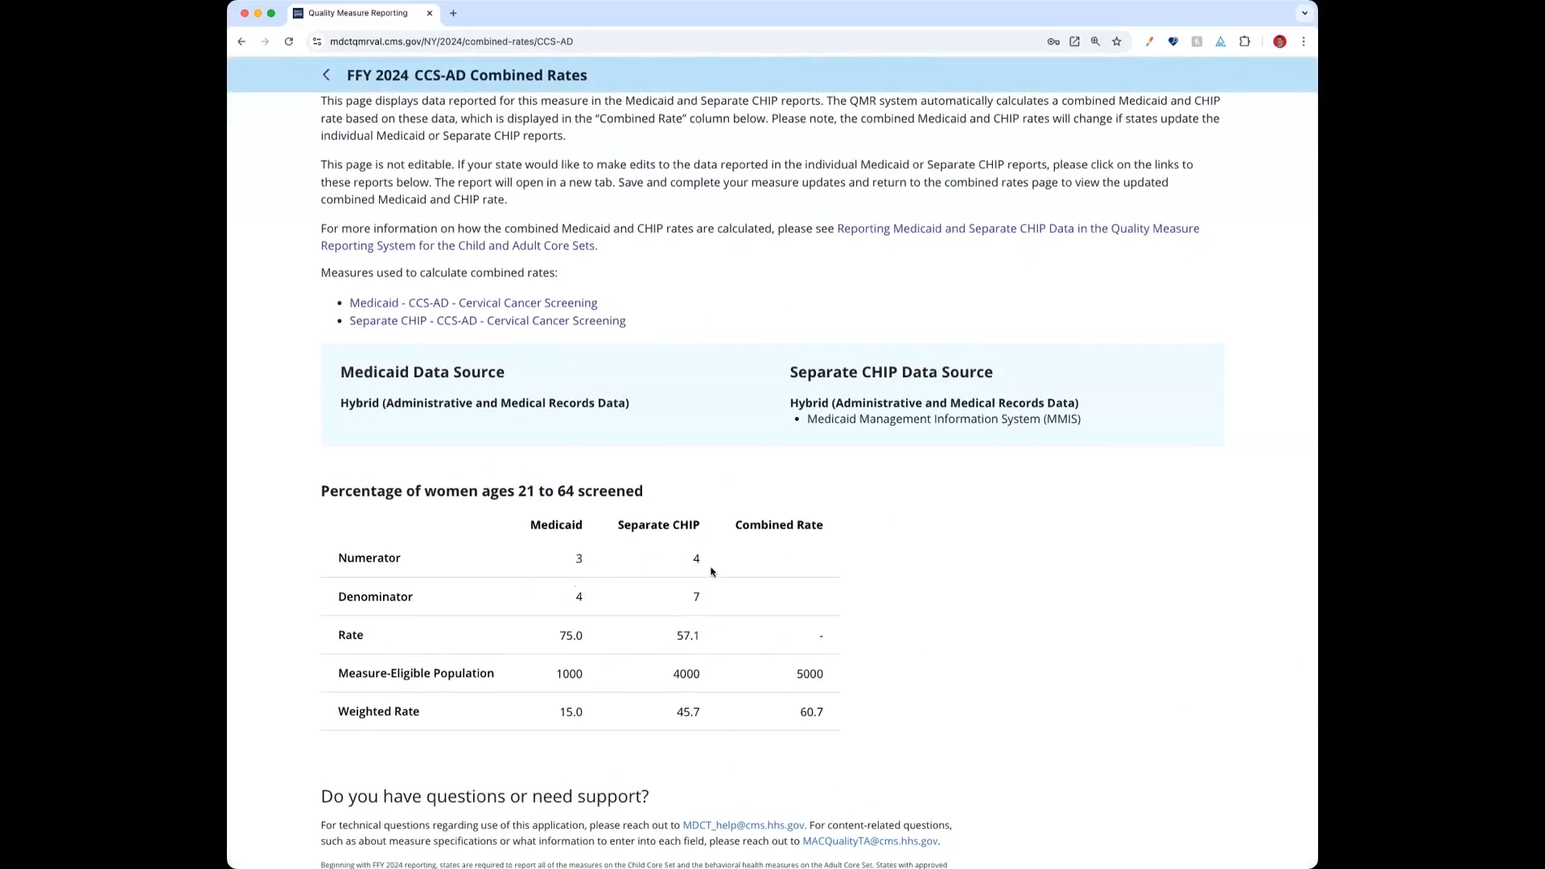
- Open the Separate CHIP CCS-AD report and set the numerator for women ages 21 to 64 screened to 5
{"action": "left_click", "coordinate": [520, 322]}
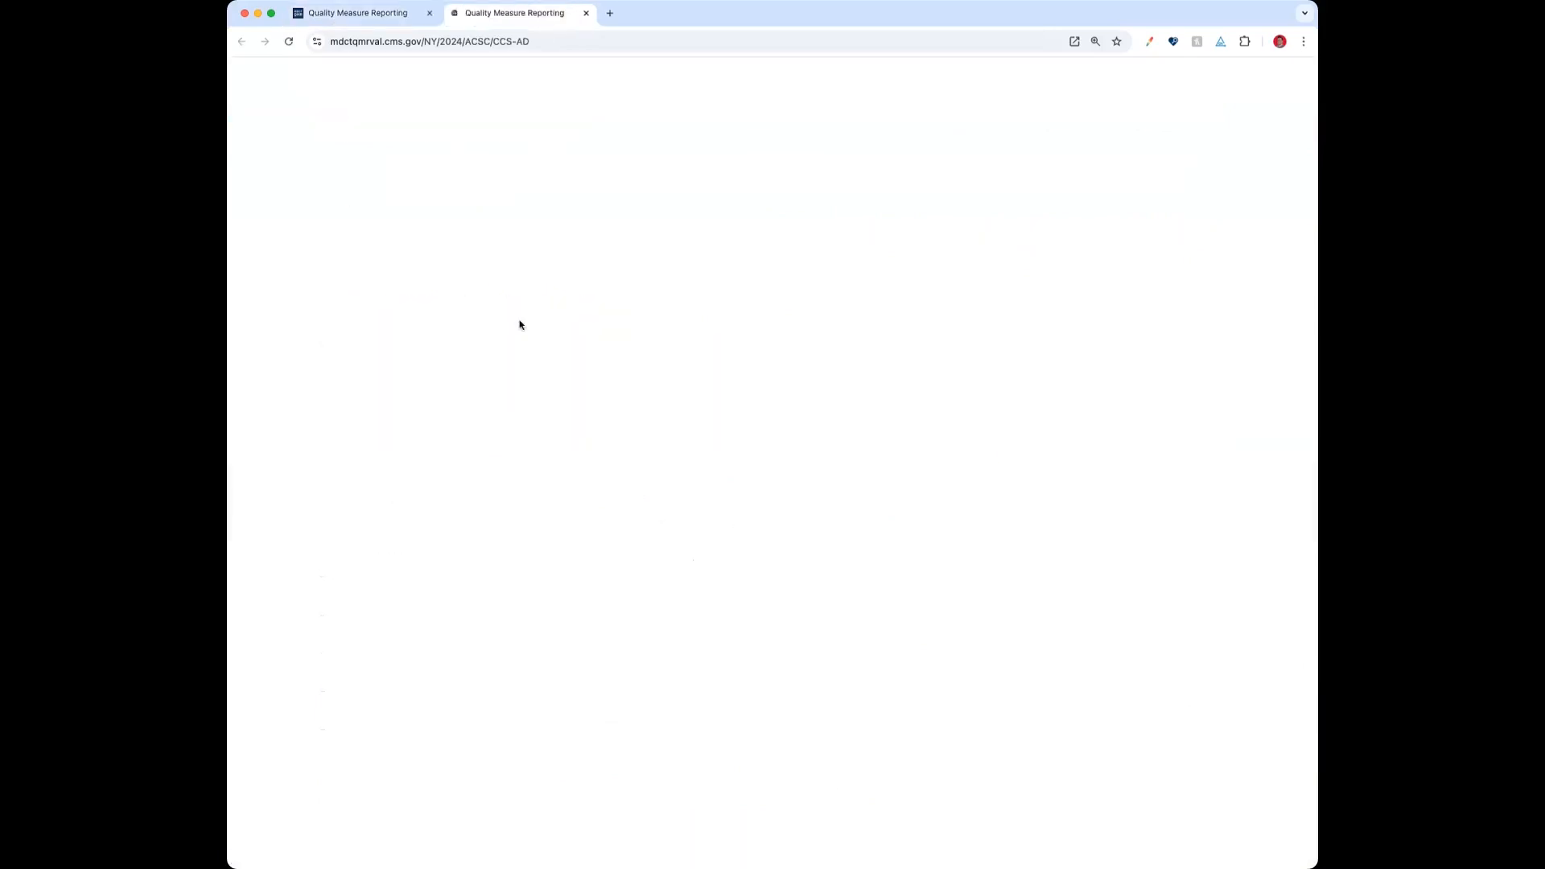
{"action": "scroll", "coordinate": [774, 434], "scroll_direction": "down", "scroll_amount": 20}
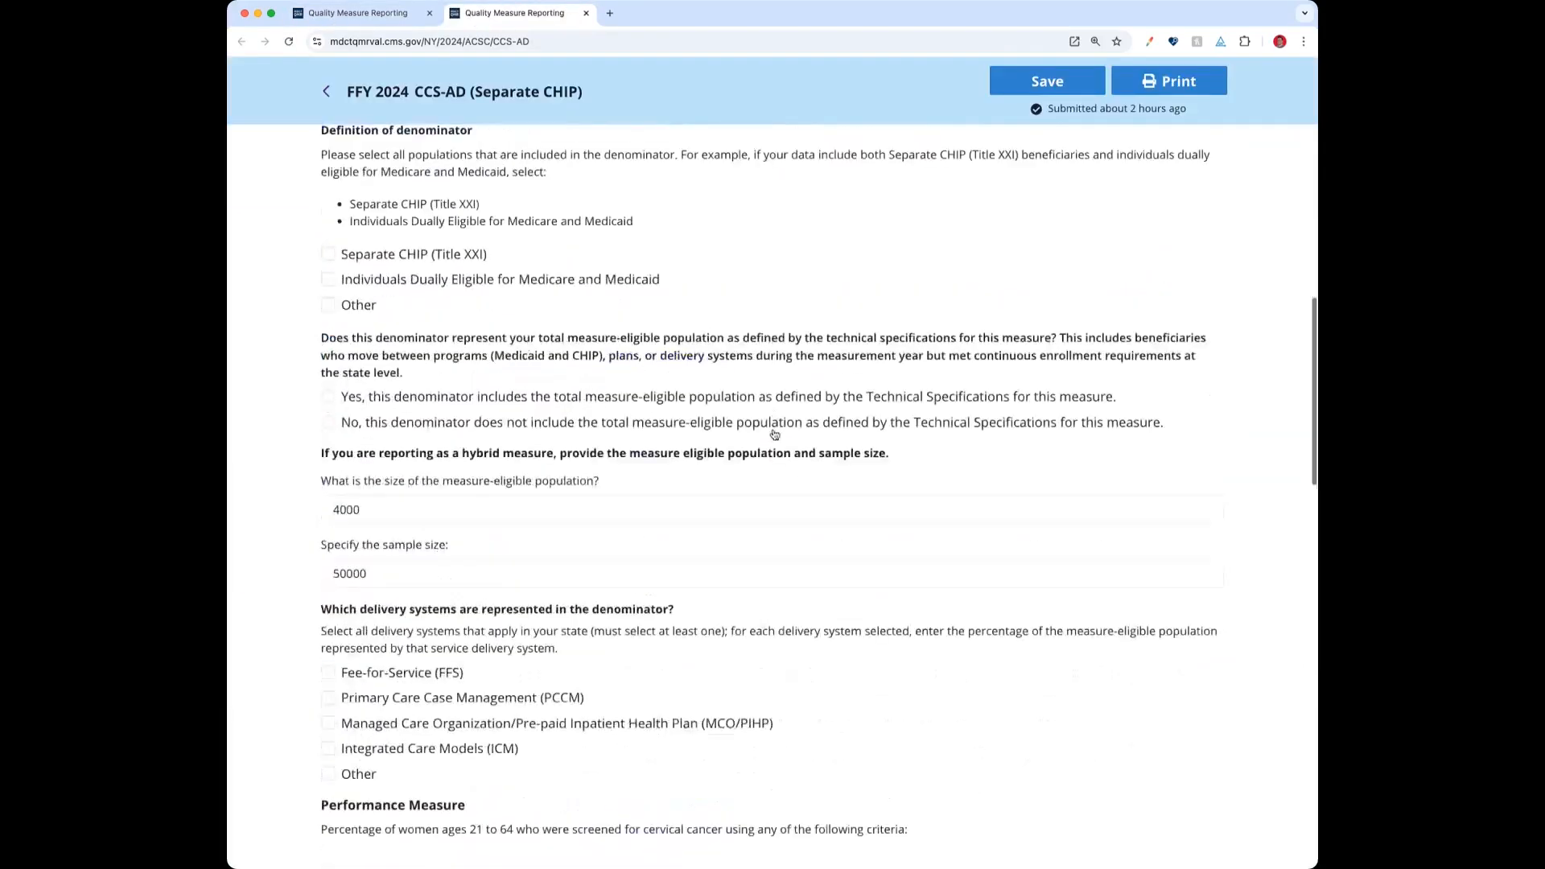
{"action": "left_click", "coordinate": [359, 387]}
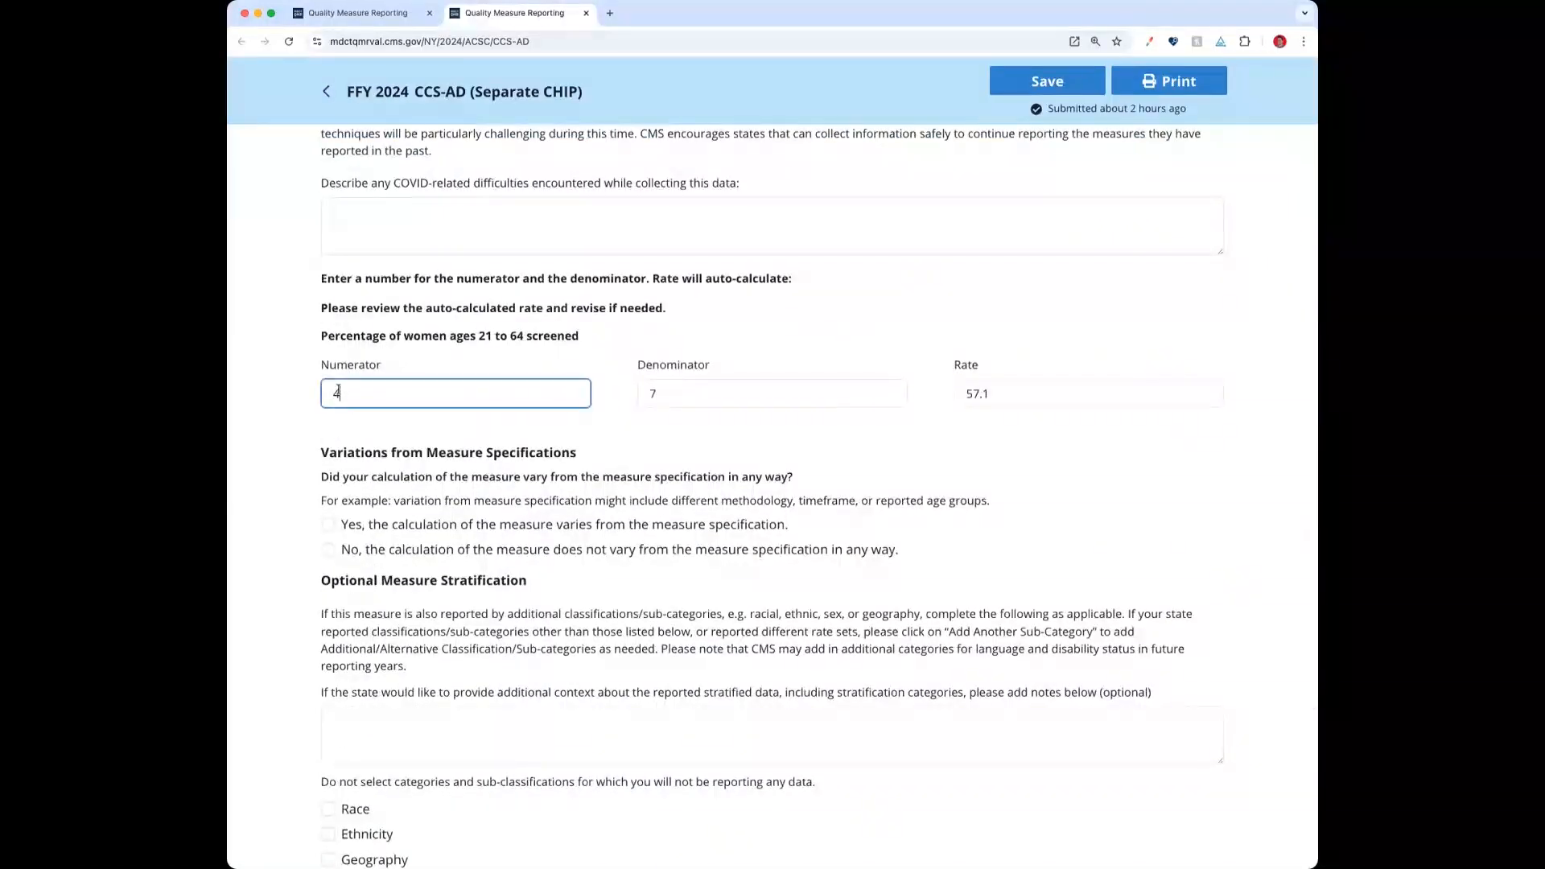
{"action": "key", "text": "BackSpace"}
{"action": "type", "text": "5"}
- Complete the Separate CHIP CCS-AD measure, accepting its validation errors
{"action": "scroll", "coordinate": [482, 494], "scroll_direction": "down", "scroll_amount": 10}
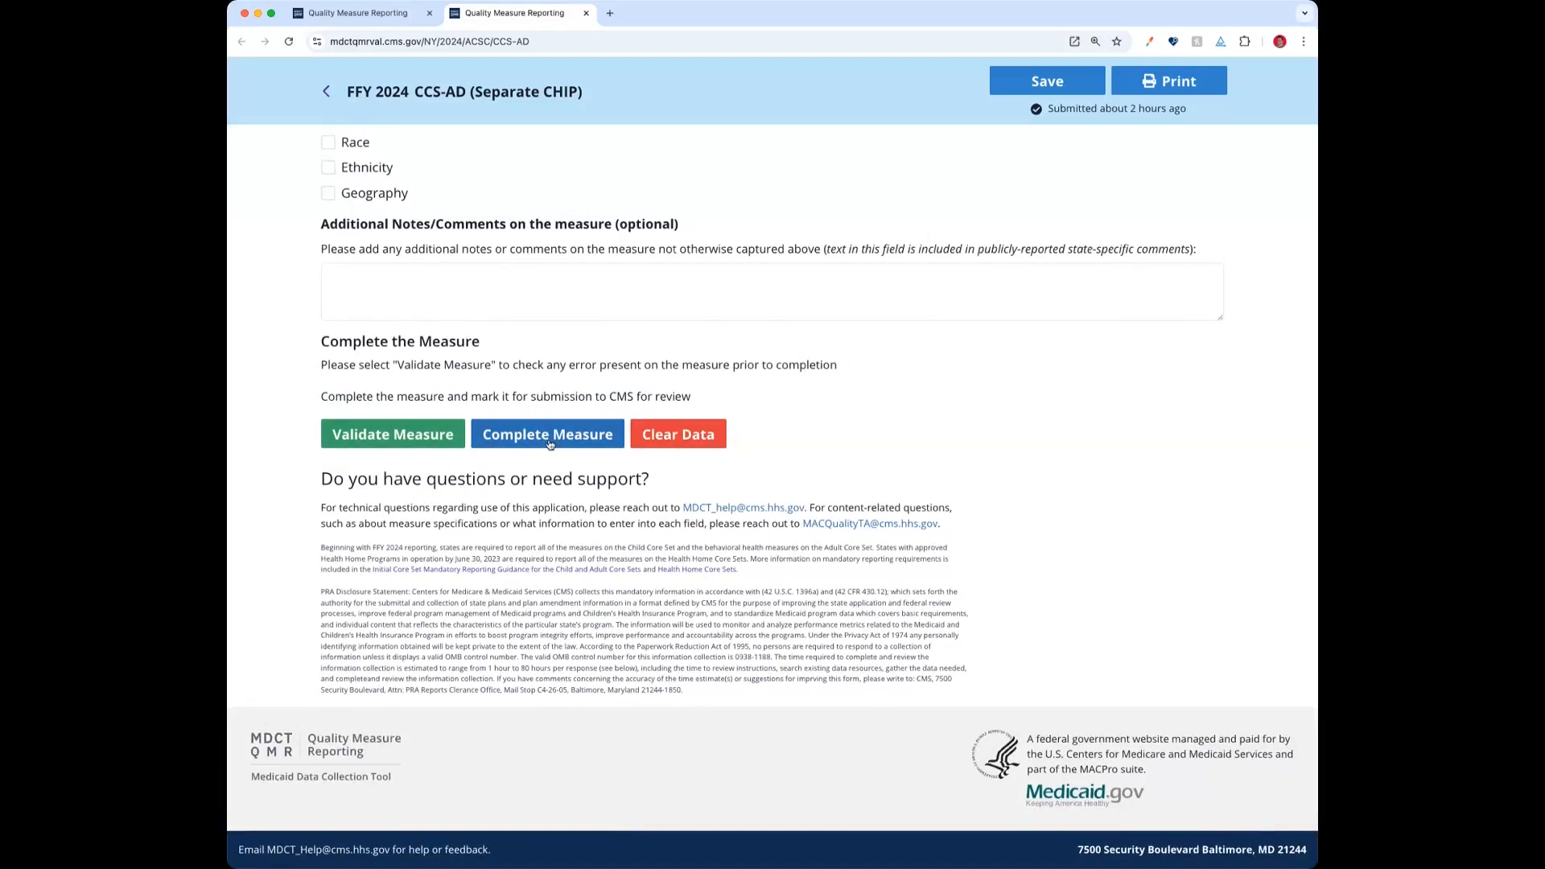
{"action": "left_click", "coordinate": [550, 444]}
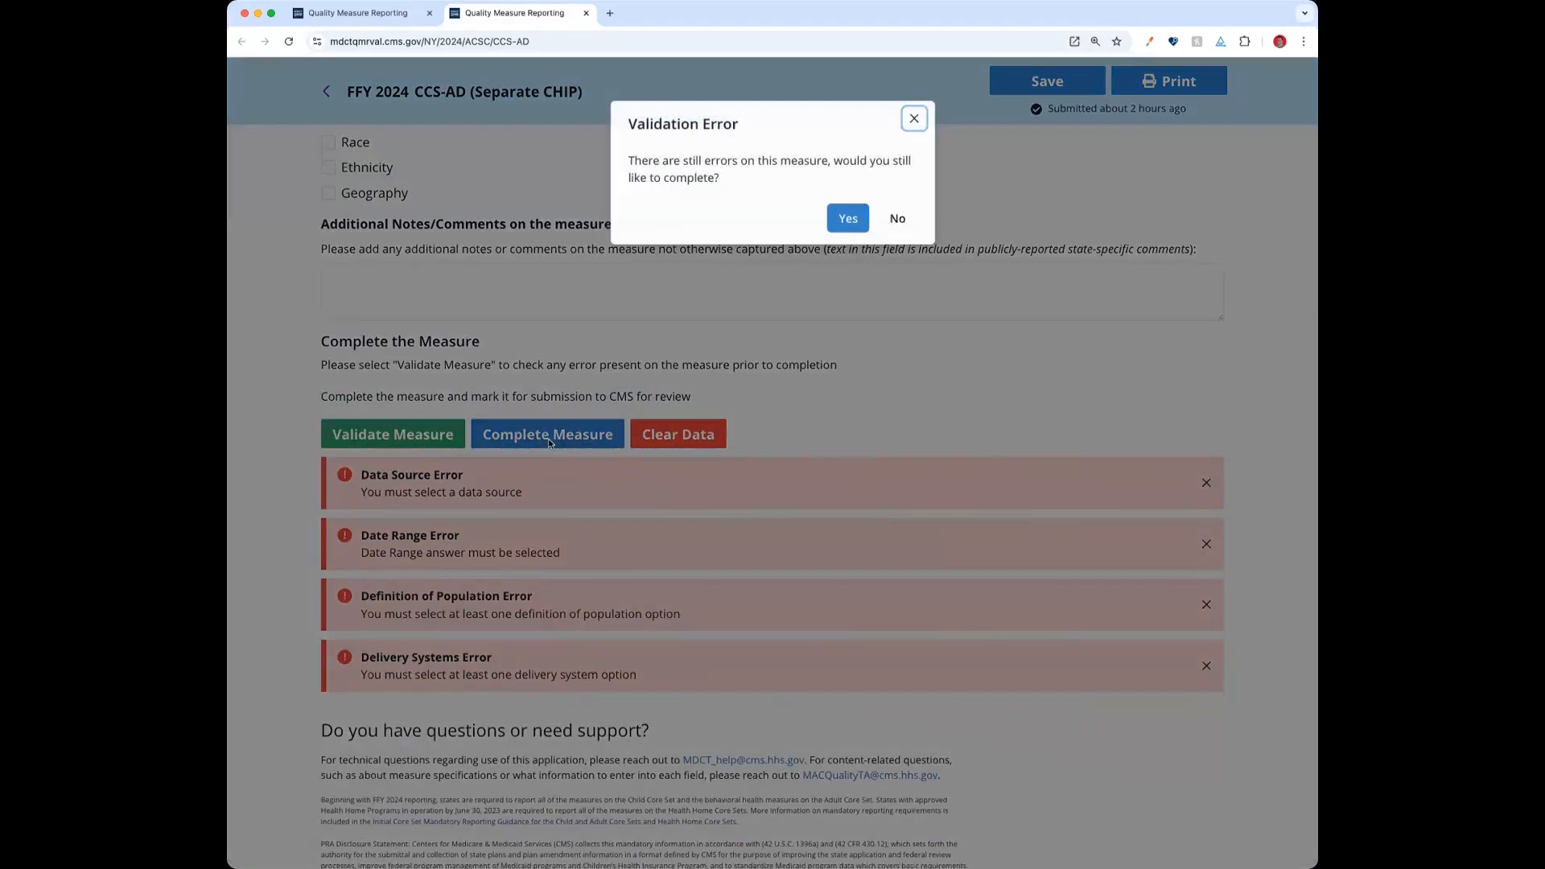
{"action": "left_click", "coordinate": [849, 219]}
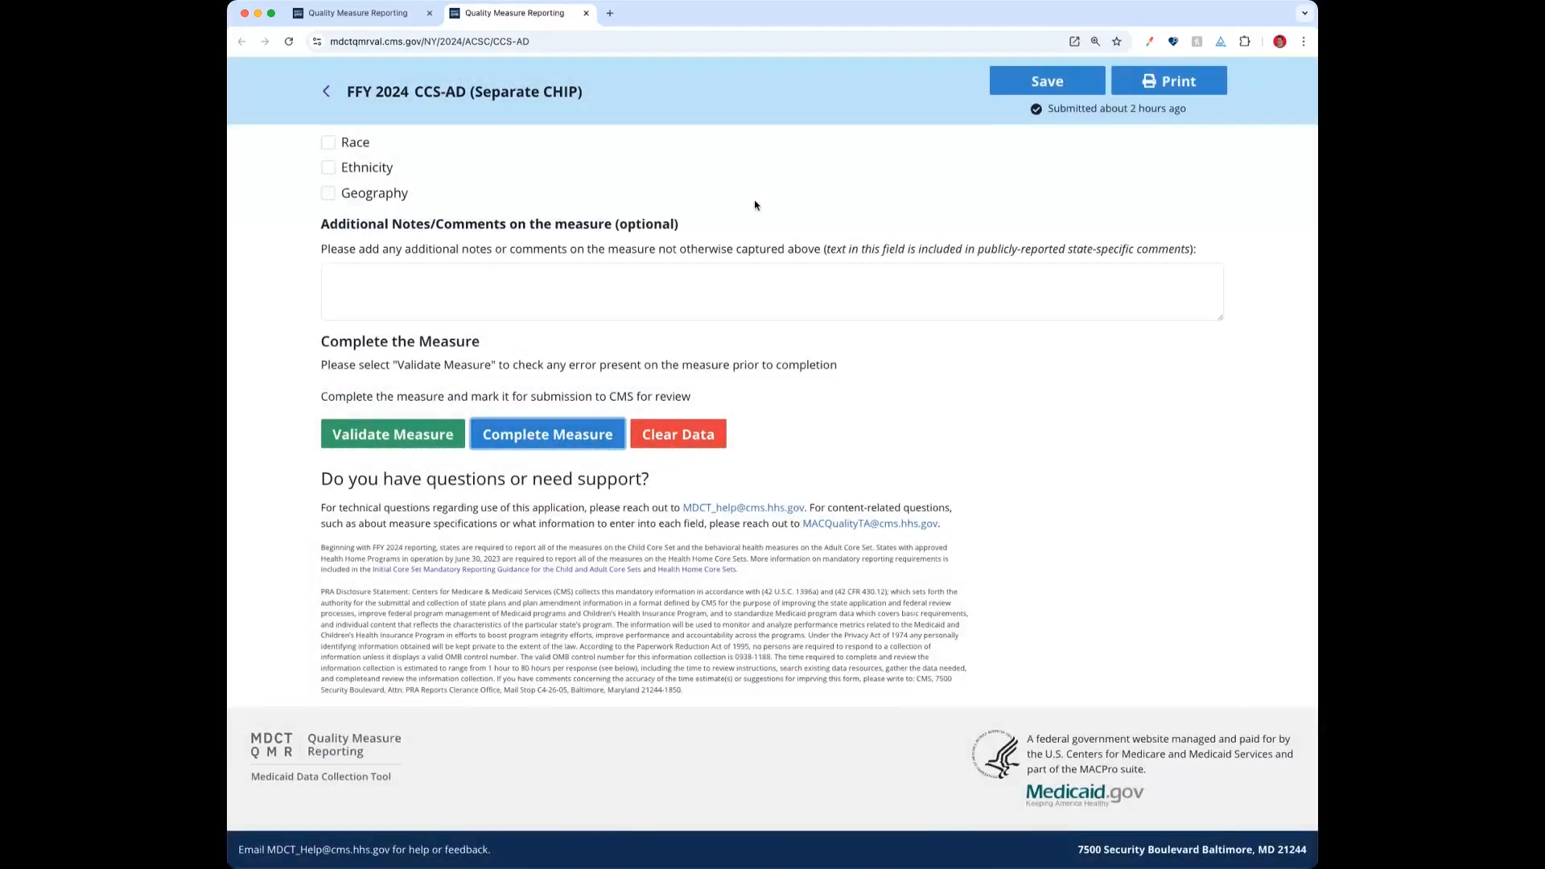
- Close the Separate CHIP report and check the updated numerator, rates and weighted rates on the CCS-AD combined rates page
{"action": "left_click", "coordinate": [587, 14]}
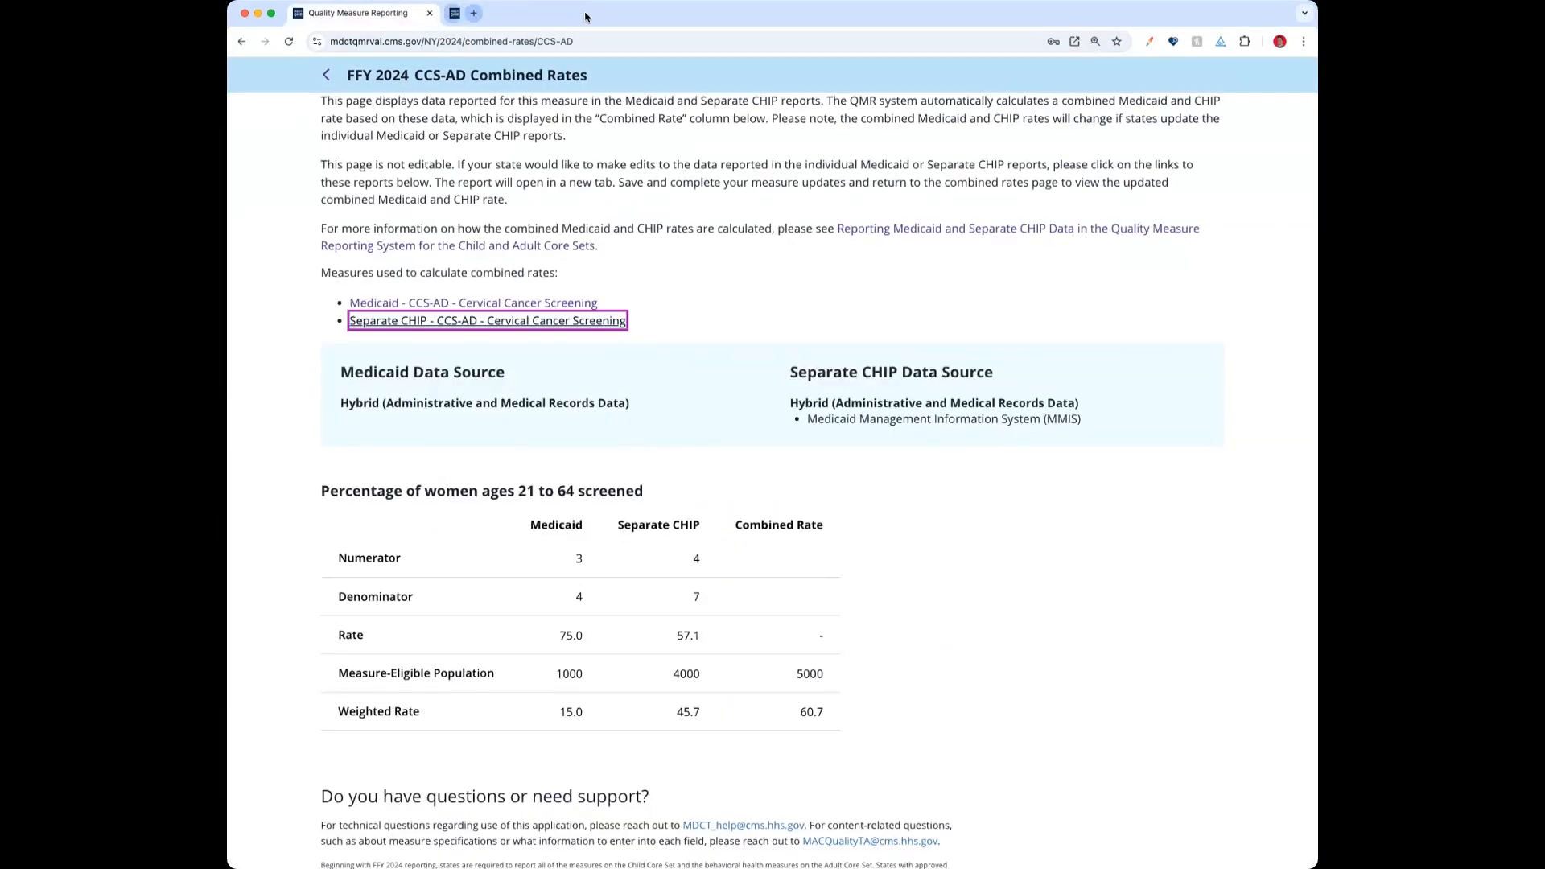
{"action": "left_click", "coordinate": [696, 561]}
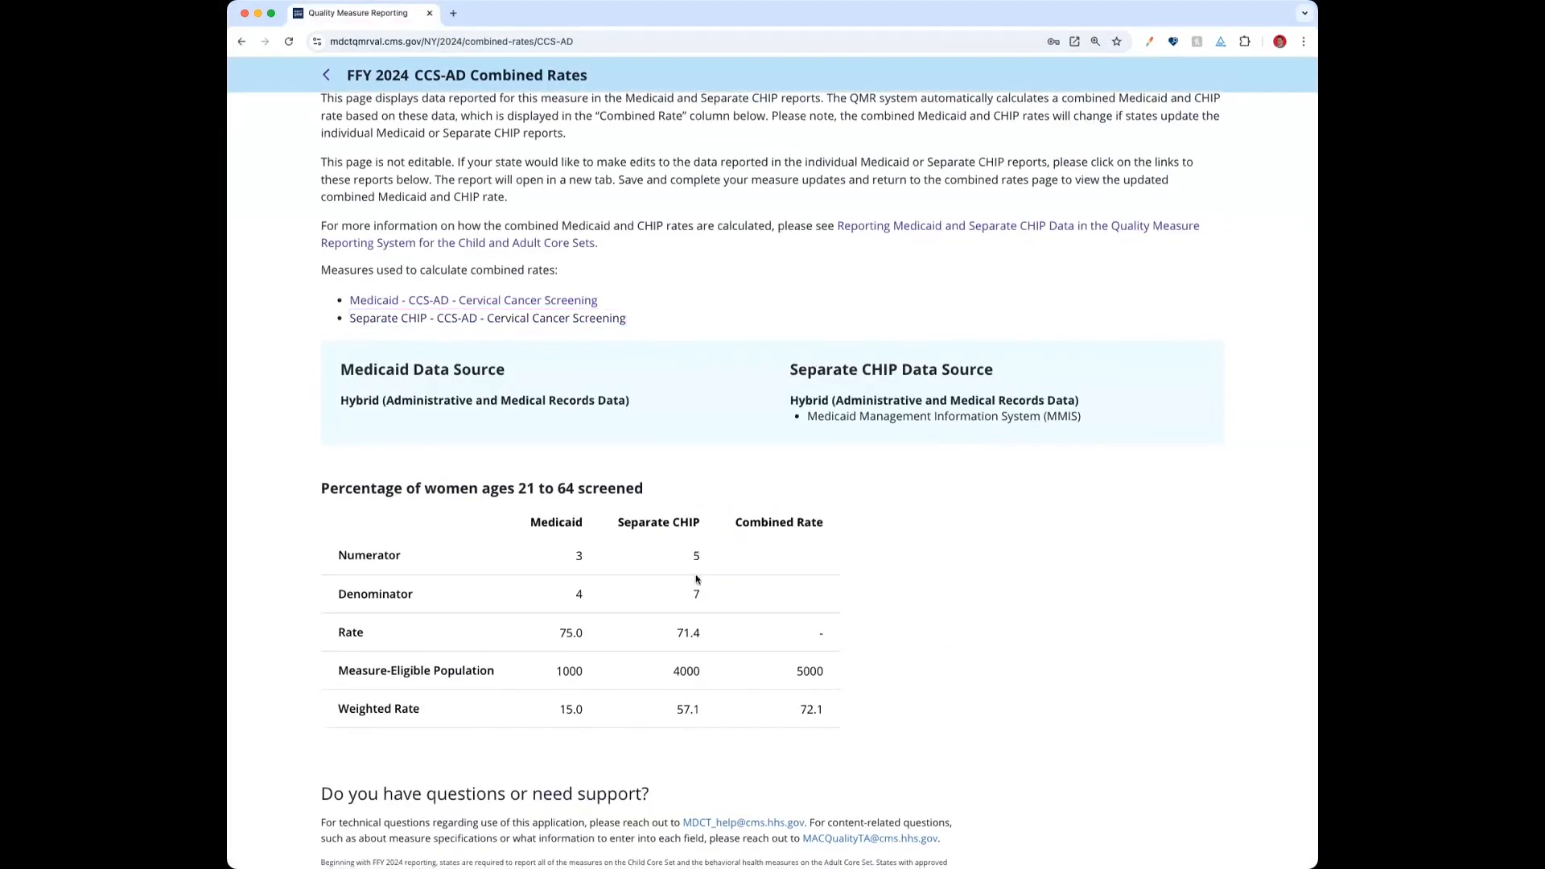
{"action": "scroll", "coordinate": [698, 556], "scroll_direction": "down", "scroll_amount": 1}
{"action": "scroll", "coordinate": [695, 588], "scroll_direction": "up", "scroll_amount": 1}
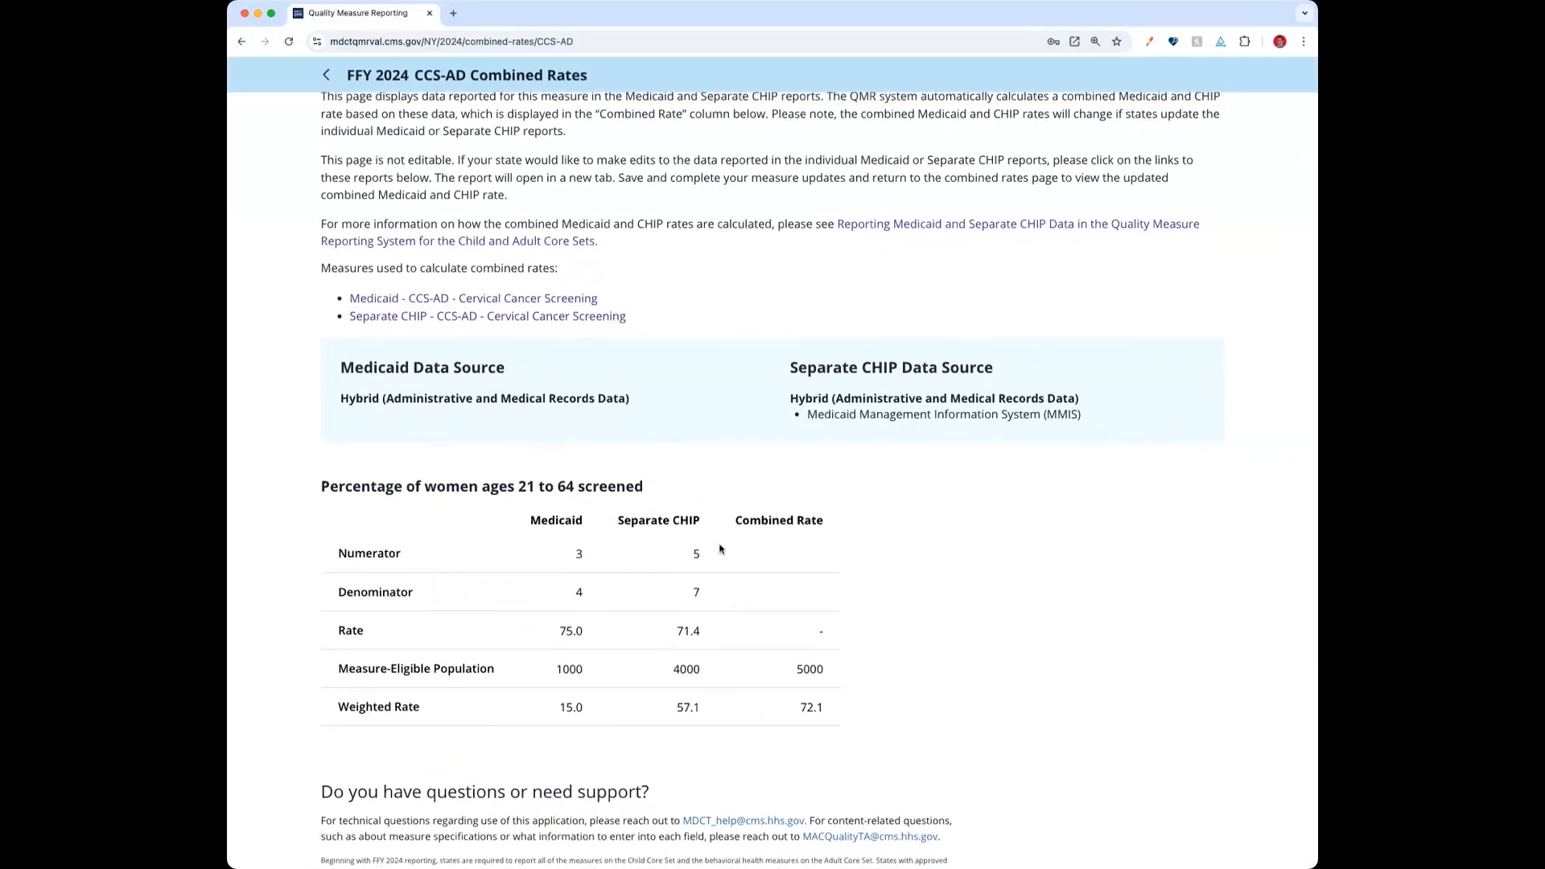
- Go back to the Combined Rates measure list and show the Child Core Set measures
{"action": "scroll", "coordinate": [502, 415], "scroll_direction": "up", "scroll_amount": 5}
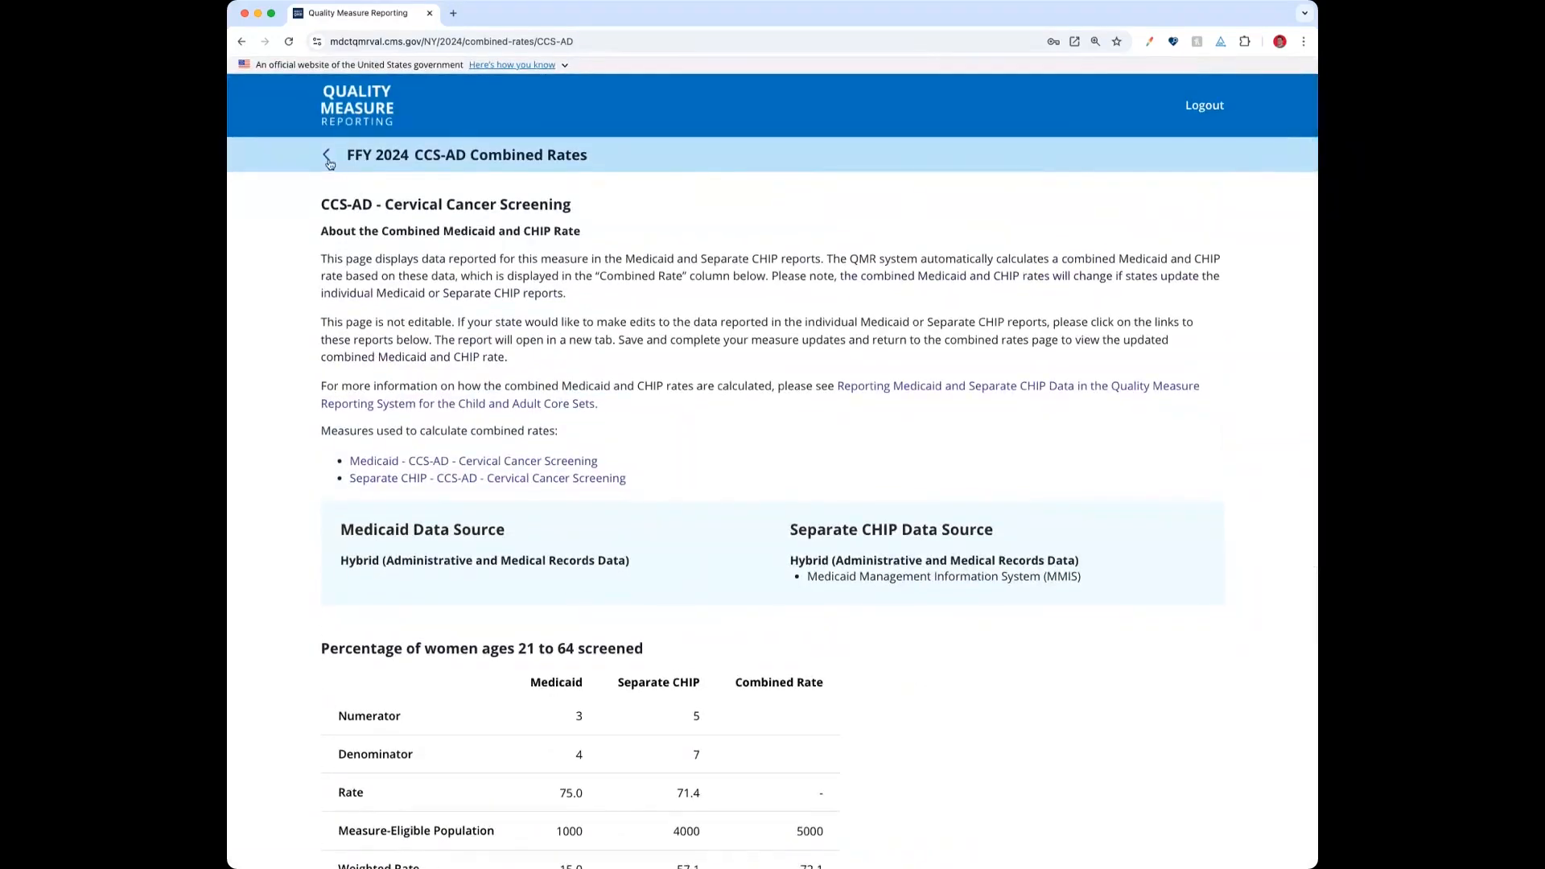
{"action": "left_click", "coordinate": [326, 155]}
{"action": "left_click", "coordinate": [413, 387]}
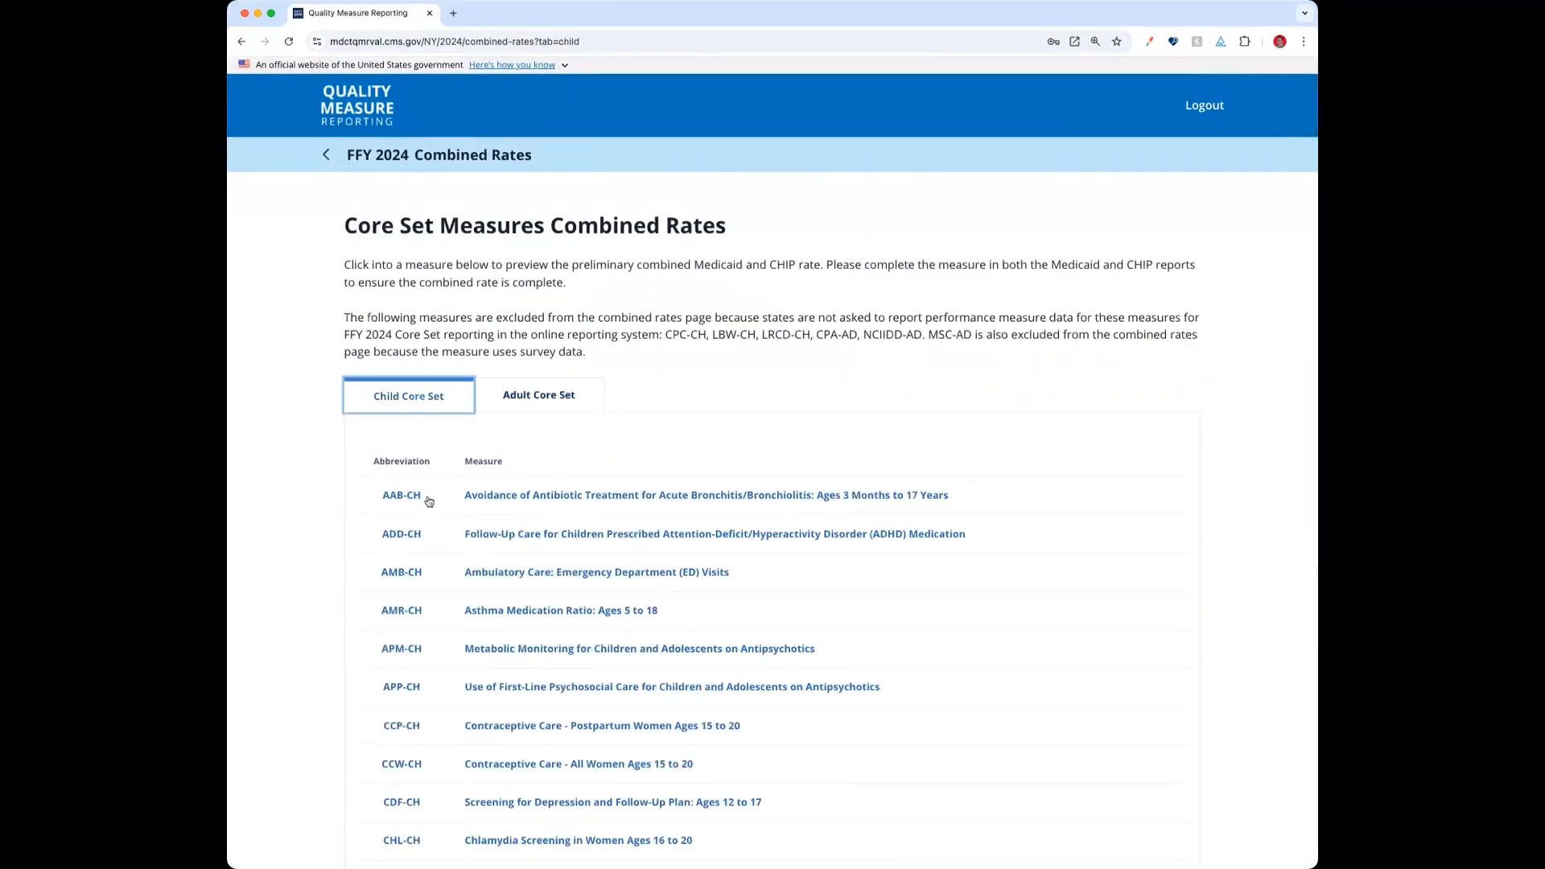
- Open the combined rates for PPC2-CH, Prenatal and Postpartum Care: Under Age 21, and return to the Child Core Set list
{"action": "scroll", "coordinate": [511, 609], "scroll_direction": "down", "scroll_amount": 3}
{"action": "scroll", "coordinate": [511, 609], "scroll_direction": "down", "scroll_amount": 5}
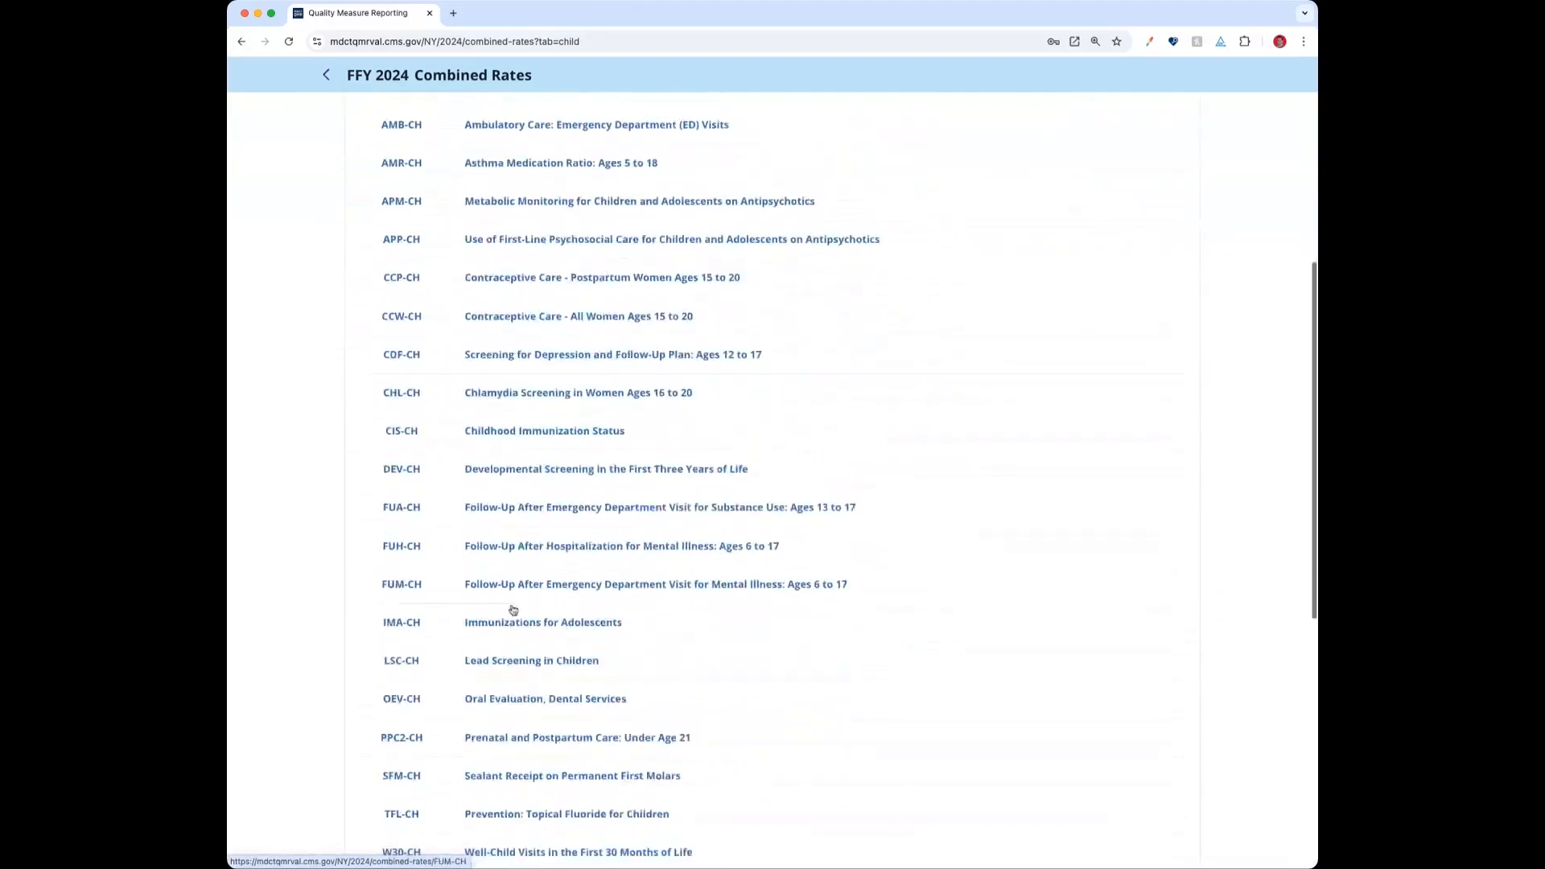
{"action": "left_click", "coordinate": [525, 554]}
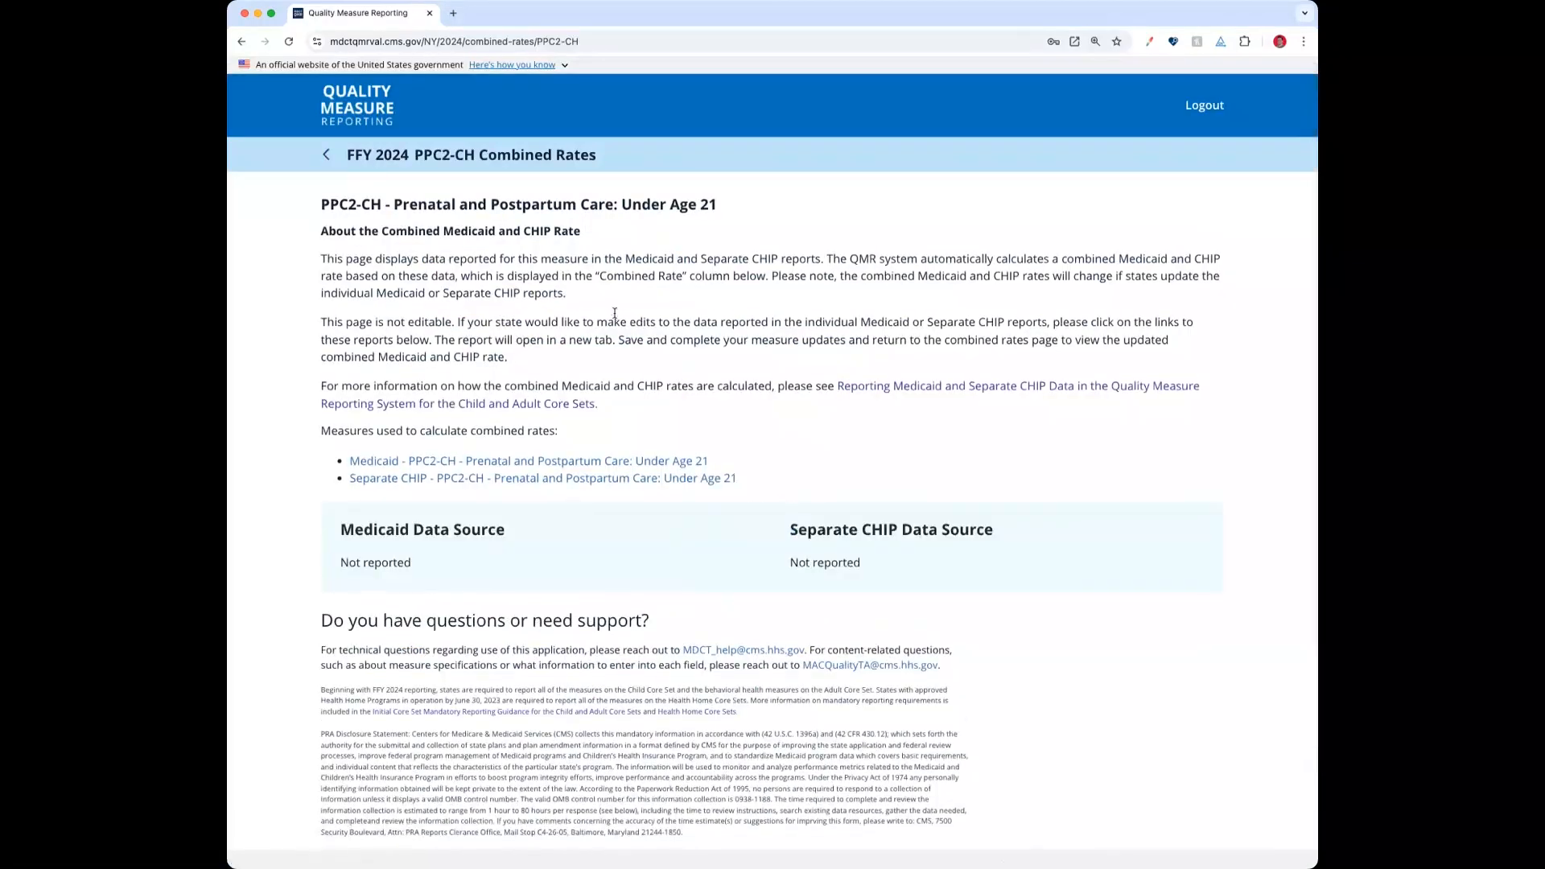
{"action": "left_click", "coordinate": [325, 154]}
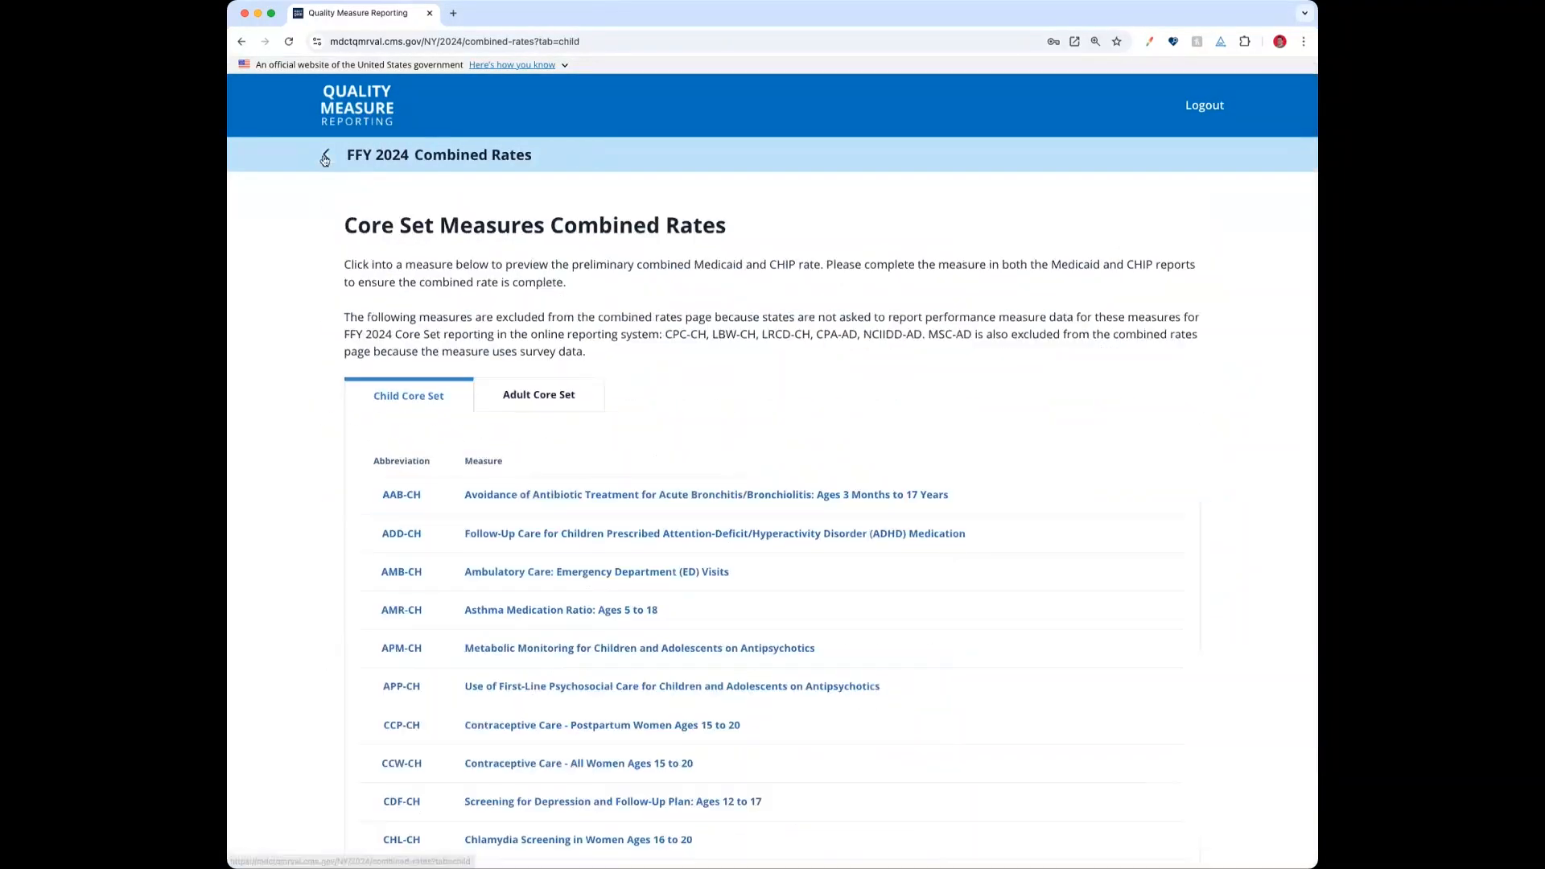
- Open the AAB-CH combined rates page and examine the data sources and the Medicaid, Separate CHIP and combined rates for ages 3 months to 17 years
{"action": "left_click", "coordinate": [516, 494]}
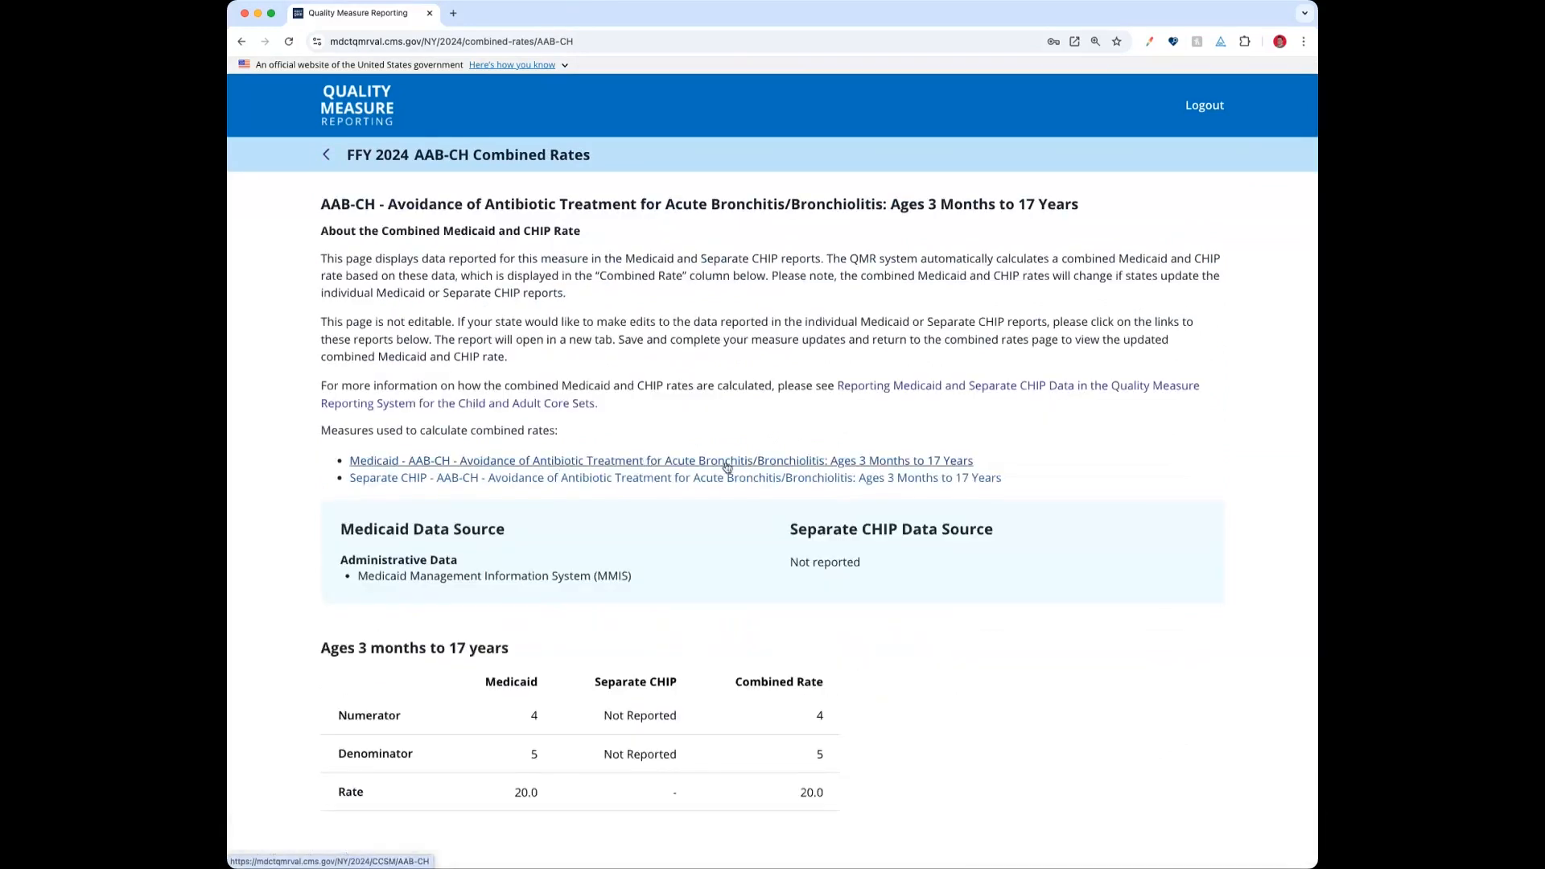
{"action": "scroll", "coordinate": [728, 466], "scroll_direction": "down", "scroll_amount": 1}
{"action": "scroll", "coordinate": [727, 466], "scroll_direction": "down", "scroll_amount": 1}
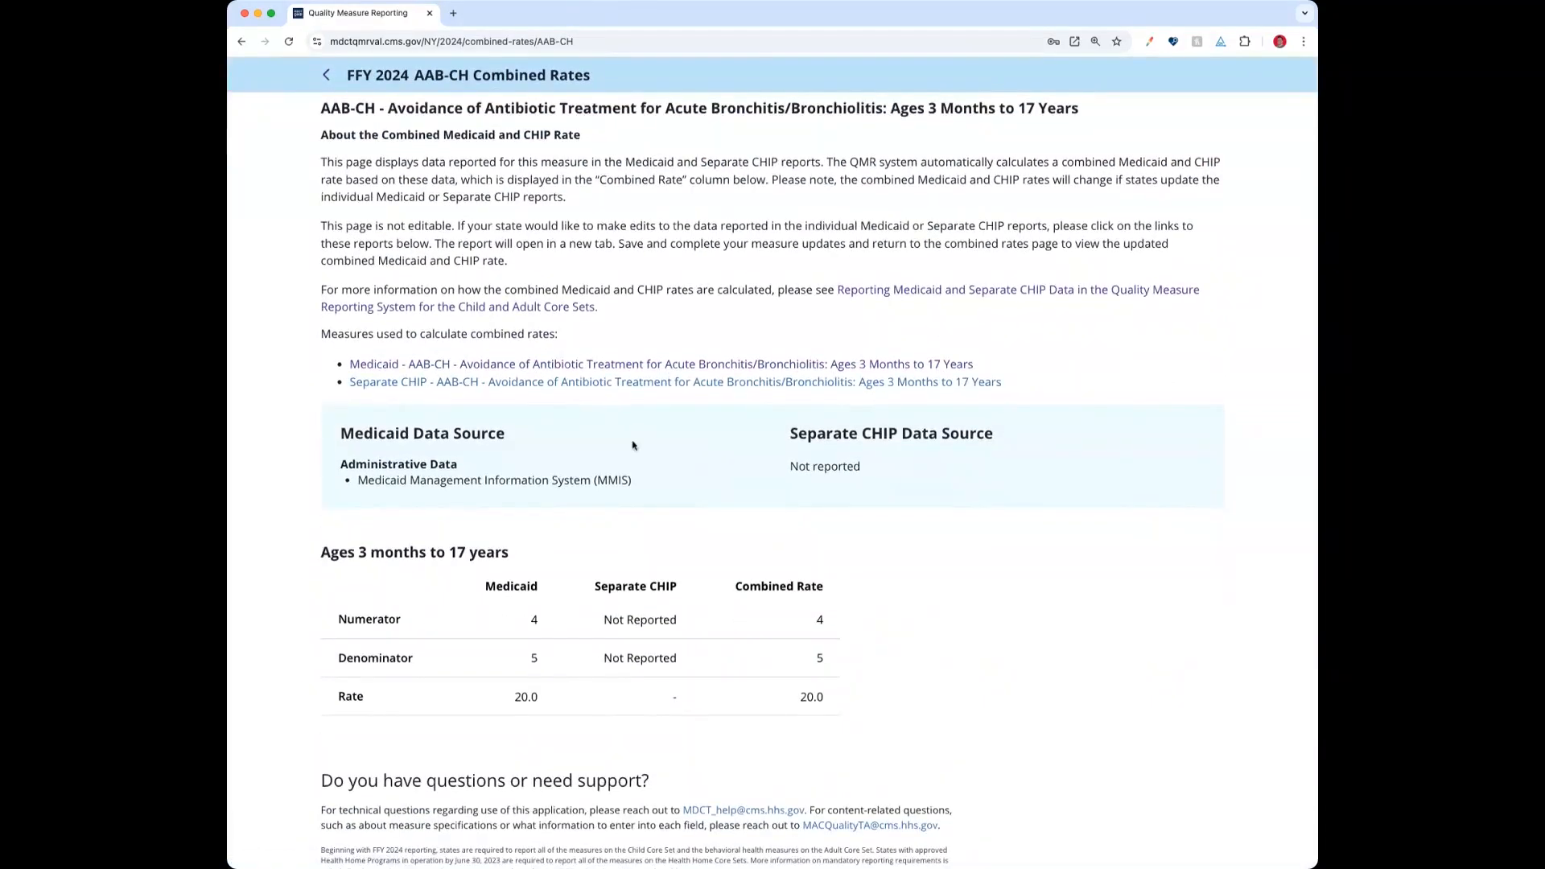
{"action": "scroll", "coordinate": [591, 585], "scroll_direction": "up", "scroll_amount": 1}
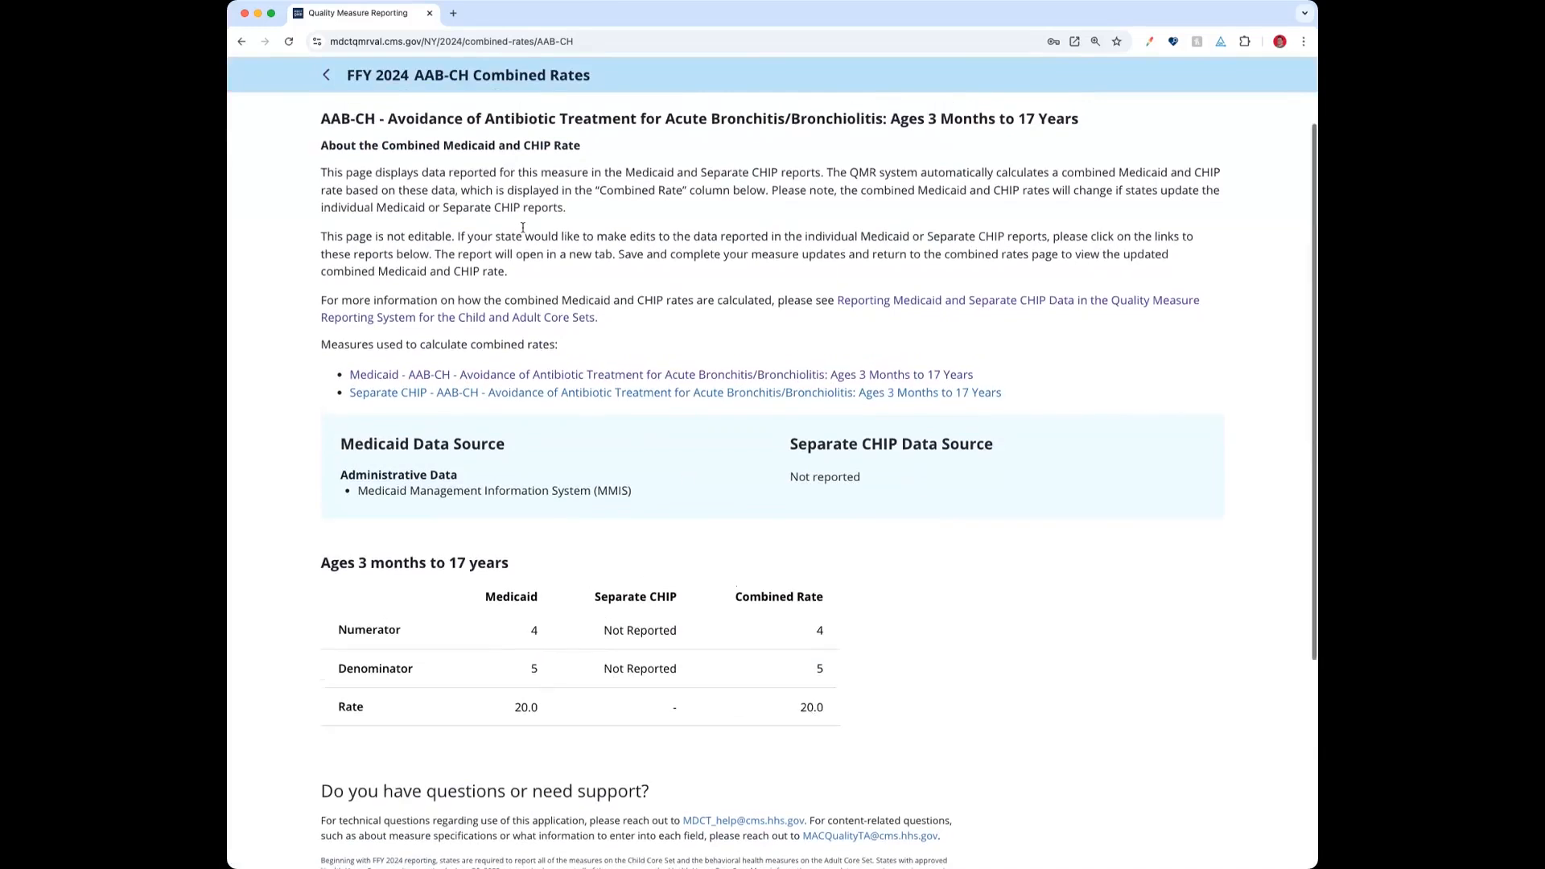
- Go back to the measure list and open the combined rates for PCR-AD, Plan All-Cause Readmissions, in the Adult Core Set
{"action": "left_click", "coordinate": [326, 77]}
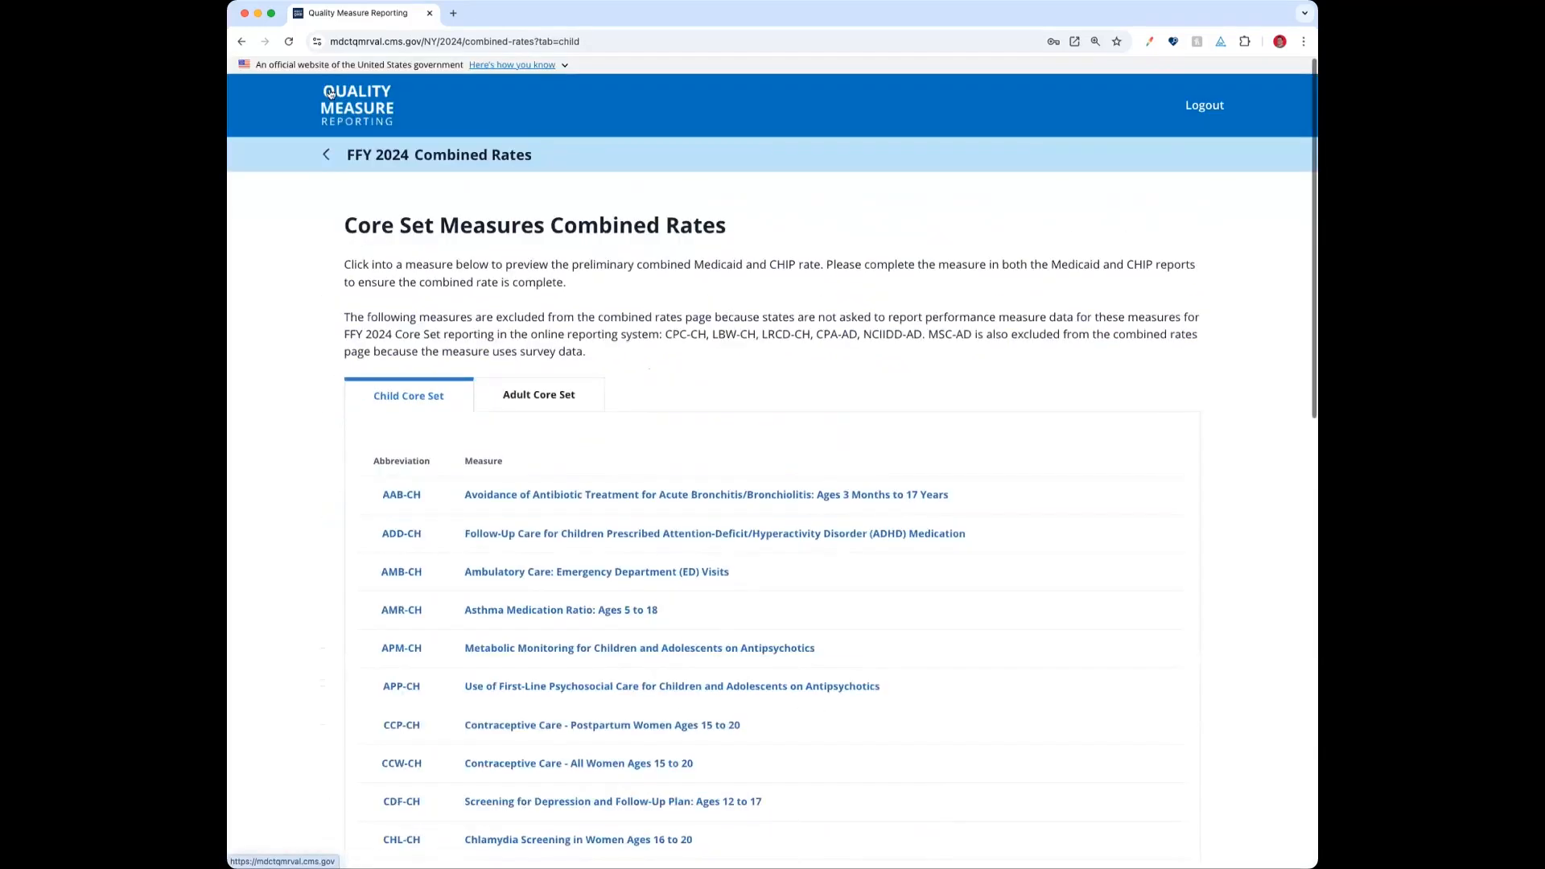
{"action": "left_click", "coordinate": [507, 401]}
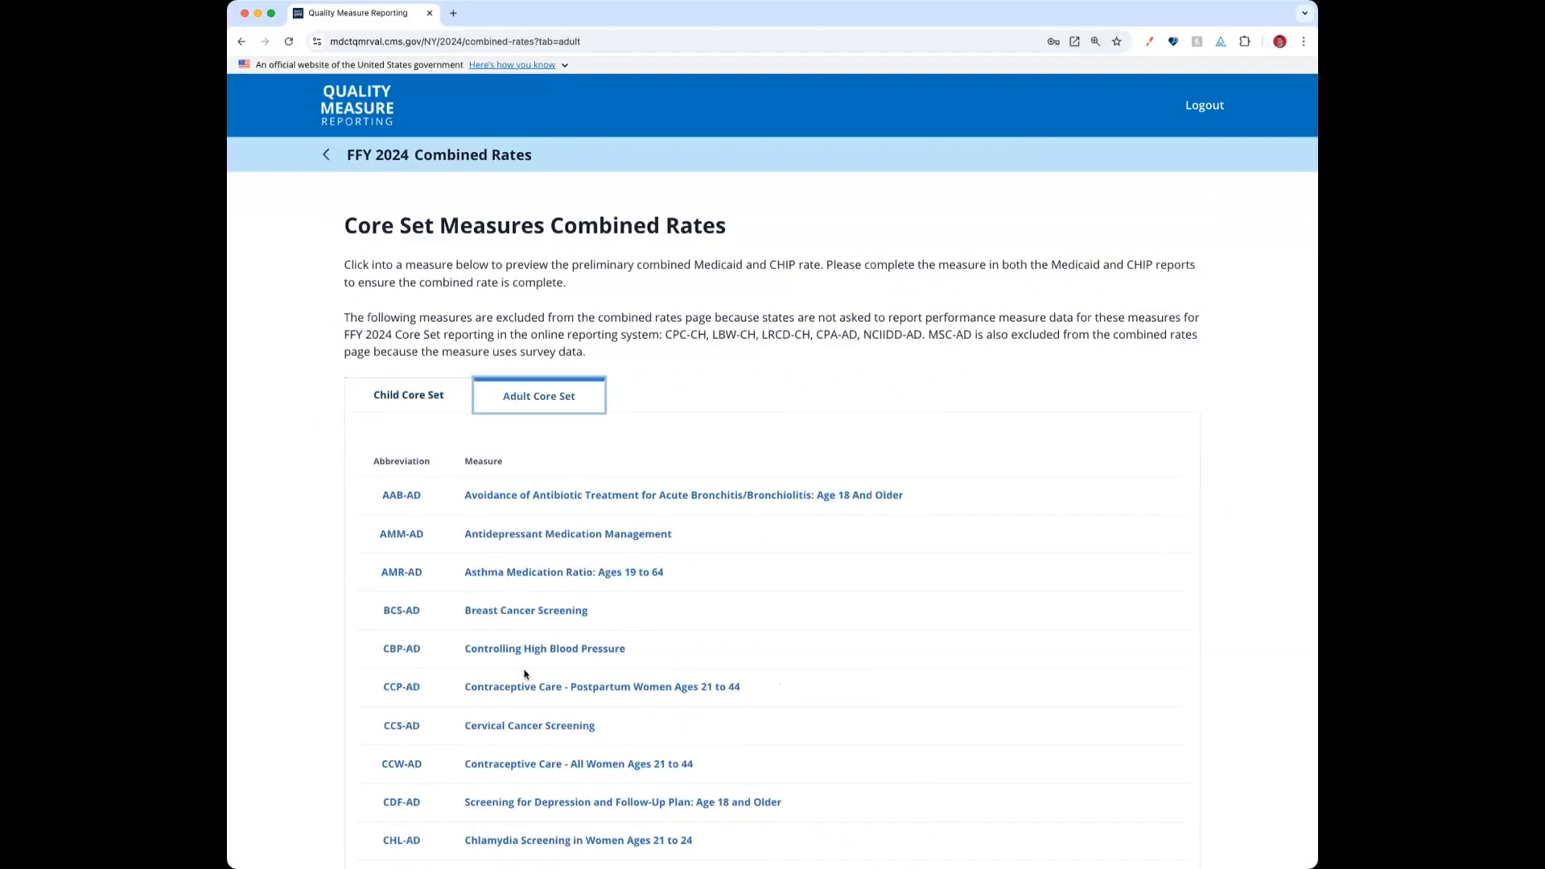
{"action": "scroll", "coordinate": [521, 660], "scroll_direction": "down", "scroll_amount": 8}
{"action": "scroll", "coordinate": [519, 647], "scroll_direction": "down", "scroll_amount": 2}
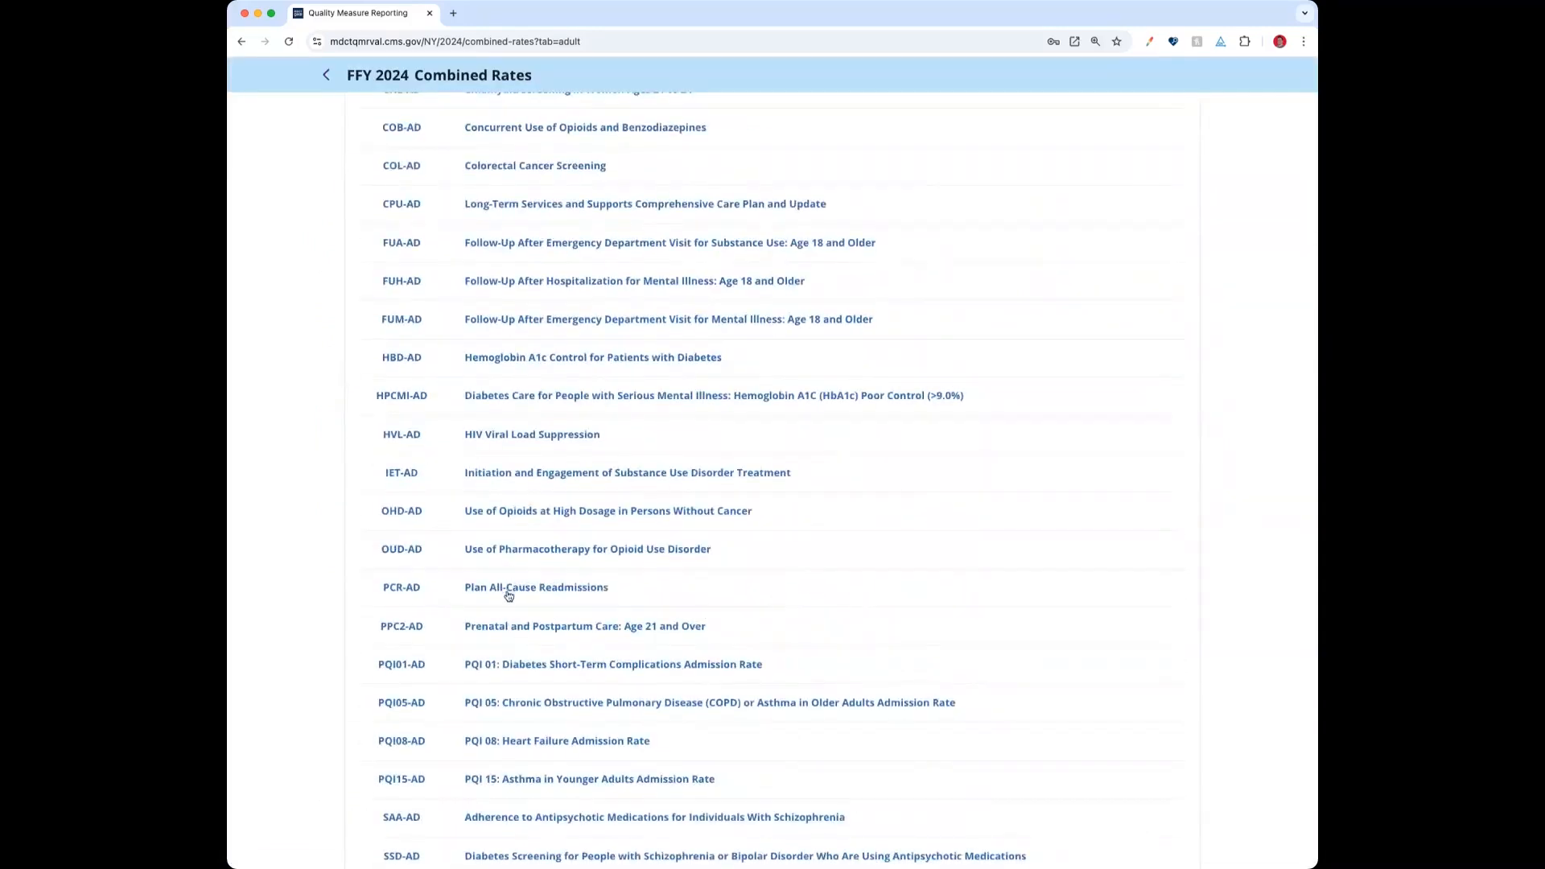
{"action": "left_click", "coordinate": [511, 594]}
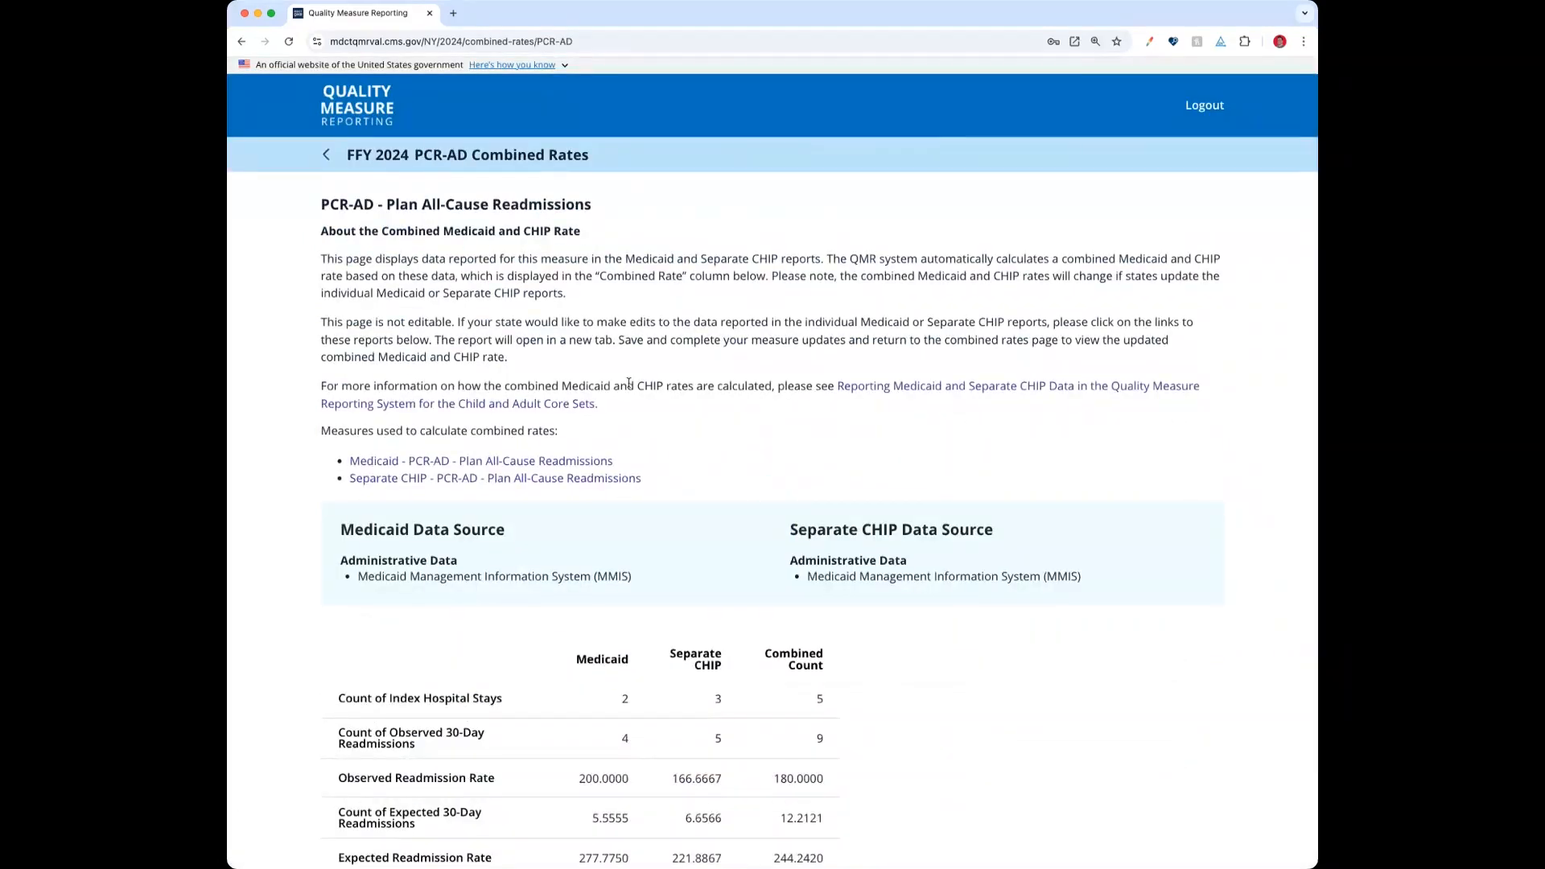
{"action": "scroll", "coordinate": [708, 342], "scroll_direction": "down", "scroll_amount": 2}
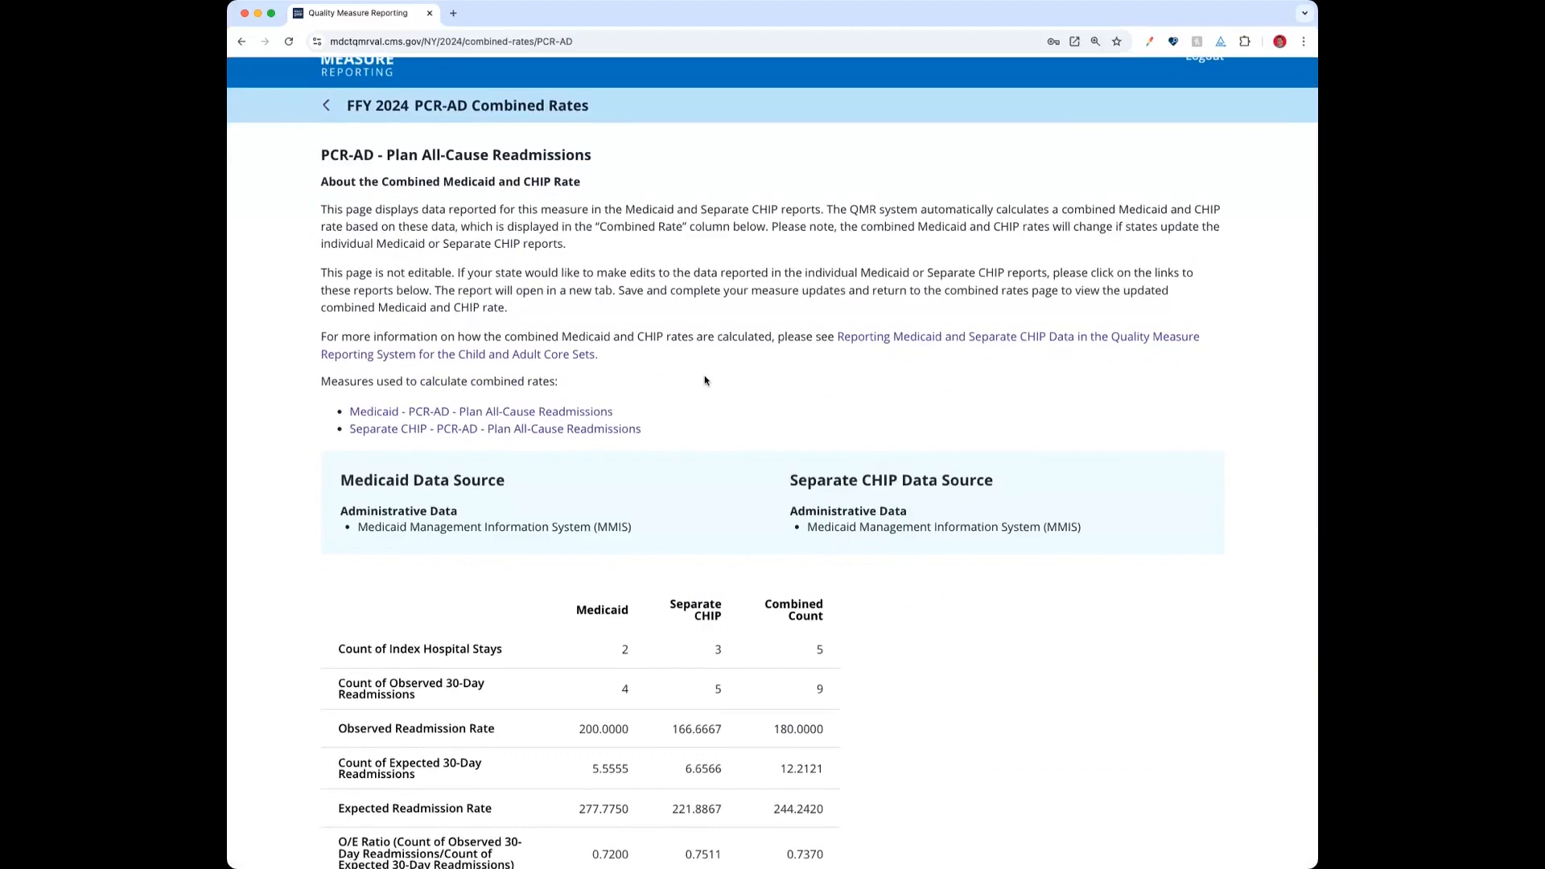
- Open the Medicaid PCR-AD report, examine its Performance Measure readmission and outlier fields, and leave the report
{"action": "left_click", "coordinate": [558, 410]}
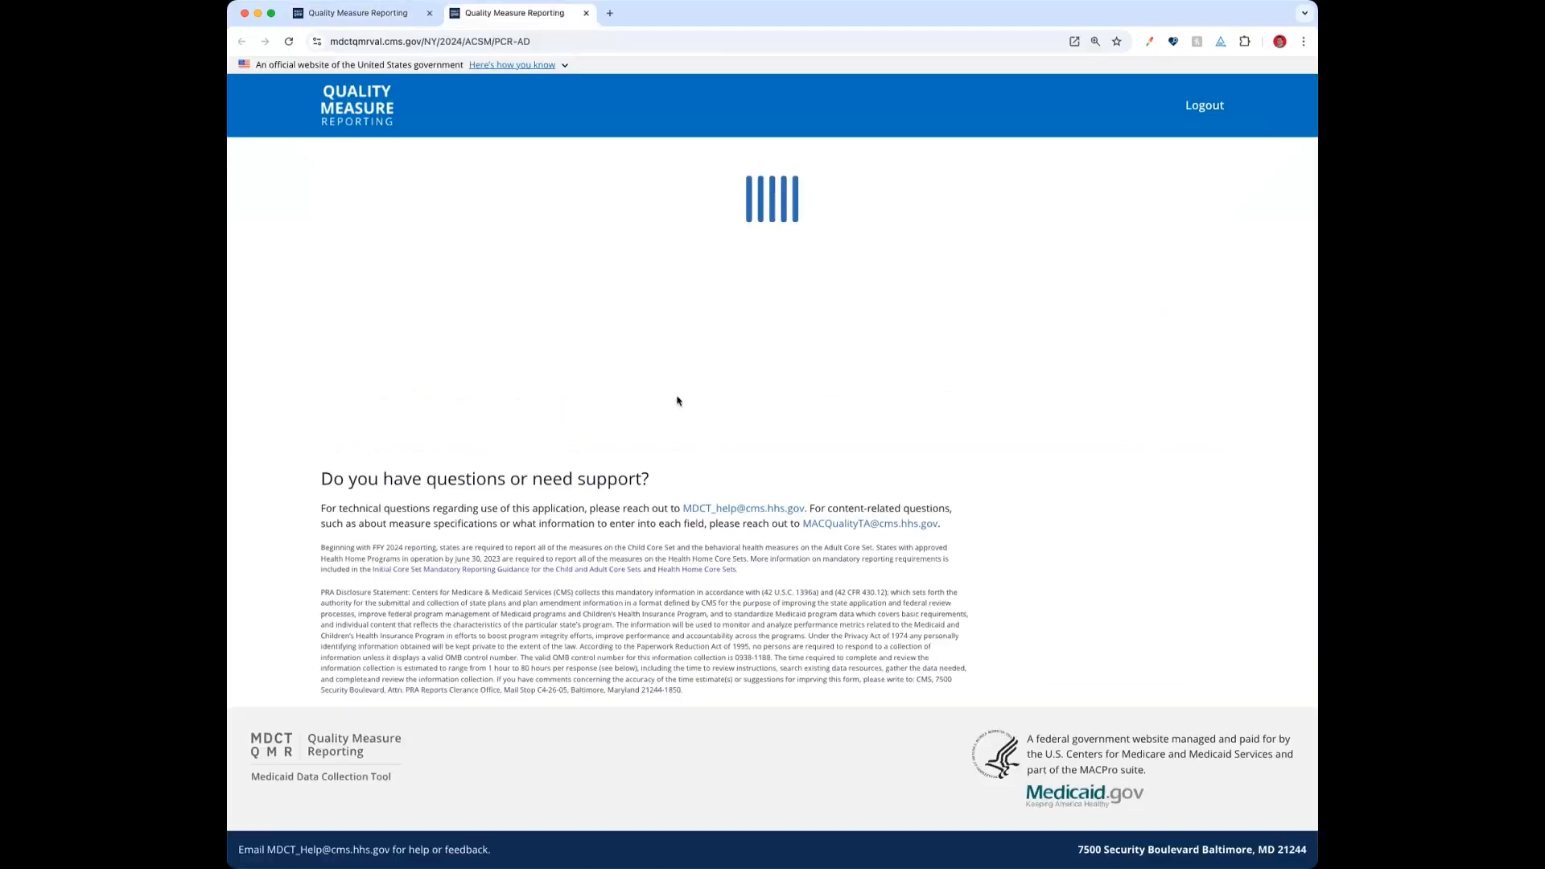
{"action": "scroll", "coordinate": [626, 352], "scroll_direction": "down", "scroll_amount": 20}
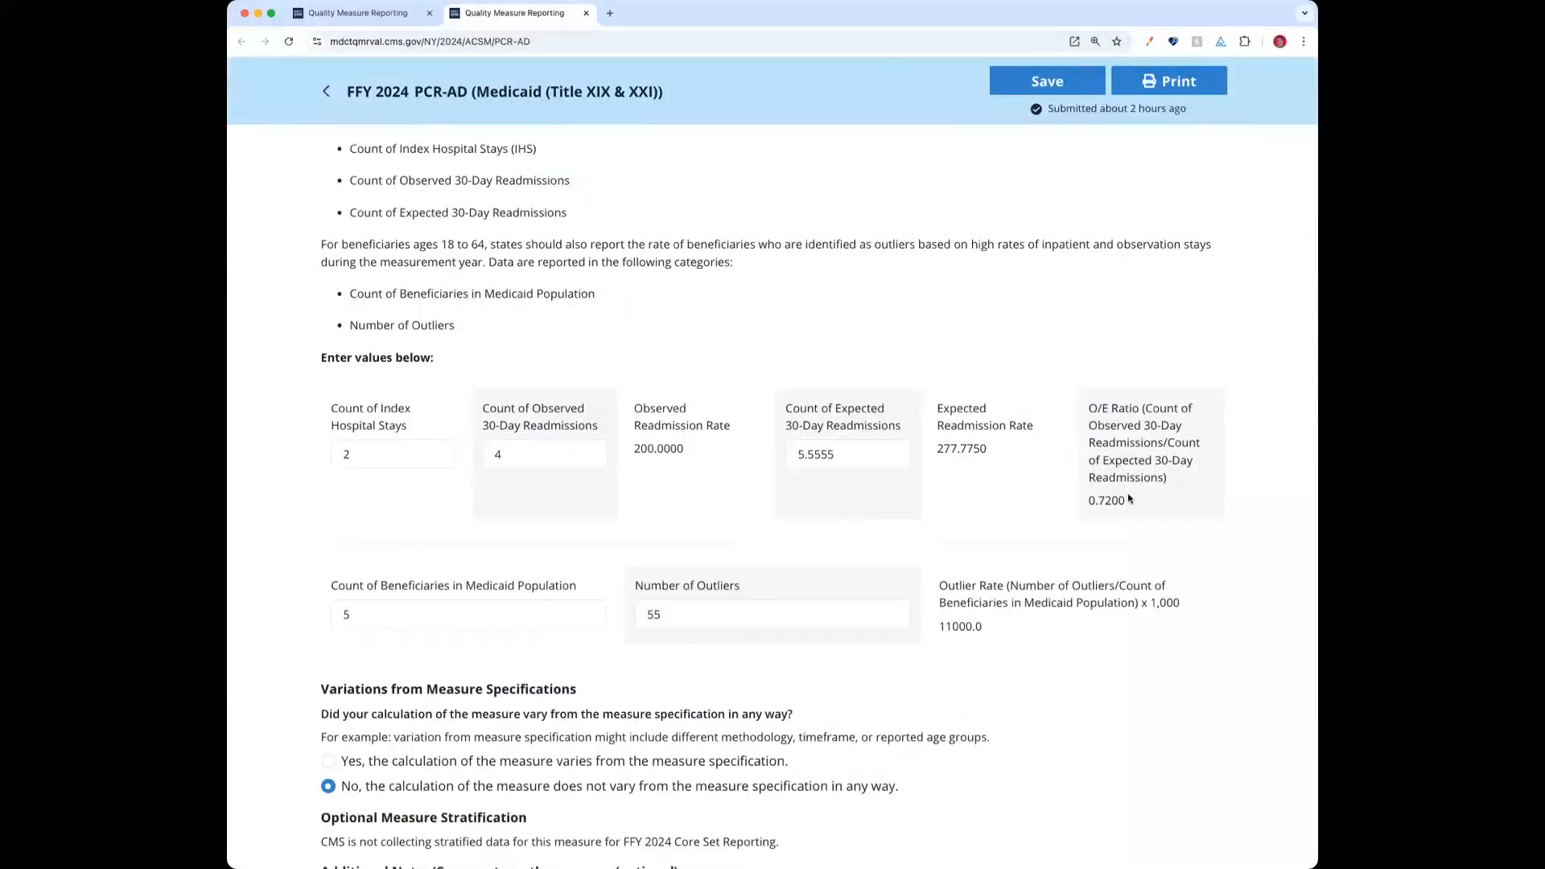
{"action": "scroll", "coordinate": [869, 548], "scroll_direction": "up", "scroll_amount": 5}
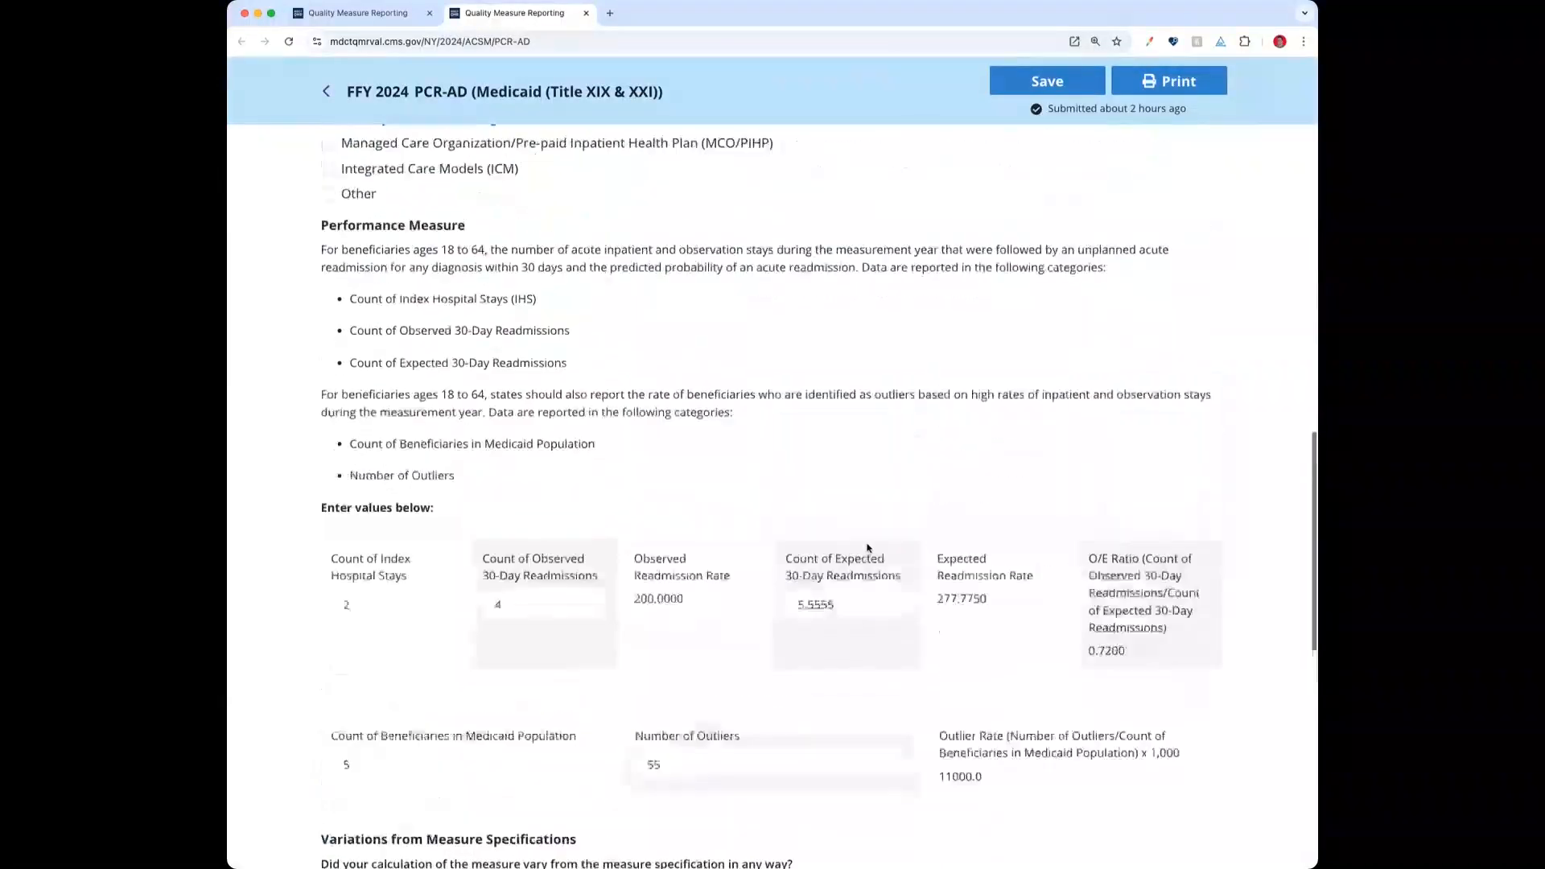
{"action": "scroll", "coordinate": [842, 539], "scroll_direction": "up", "scroll_amount": 3}
{"action": "scroll", "coordinate": [573, 480], "scroll_direction": "down", "scroll_amount": 7}
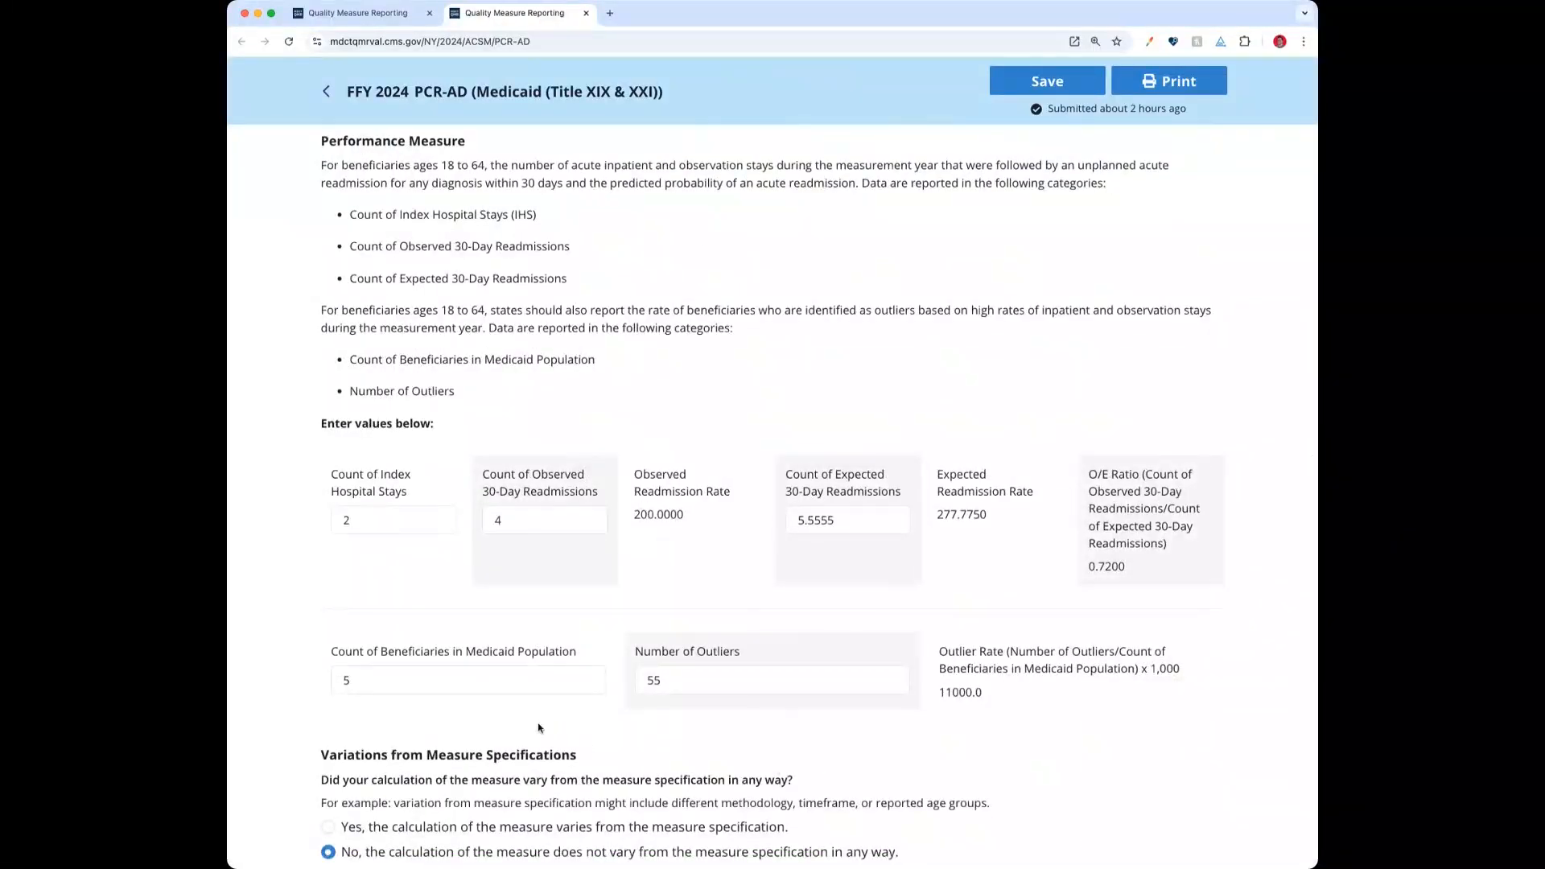
{"action": "scroll", "coordinate": [401, 626], "scroll_direction": "up", "scroll_amount": 1}
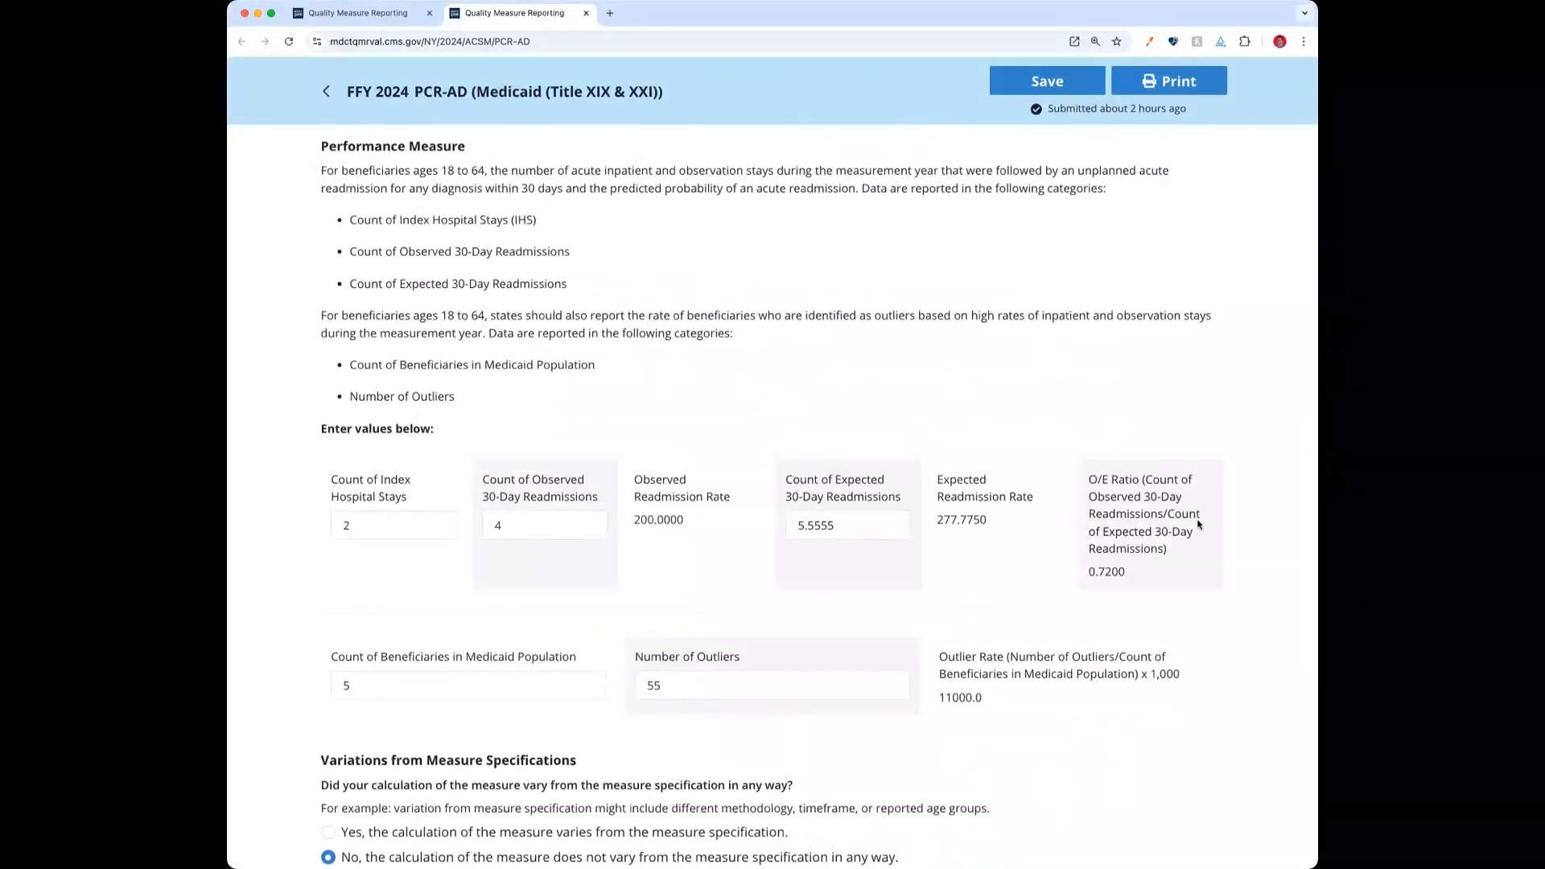
{"action": "scroll", "coordinate": [1086, 669], "scroll_direction": "down", "scroll_amount": 1}
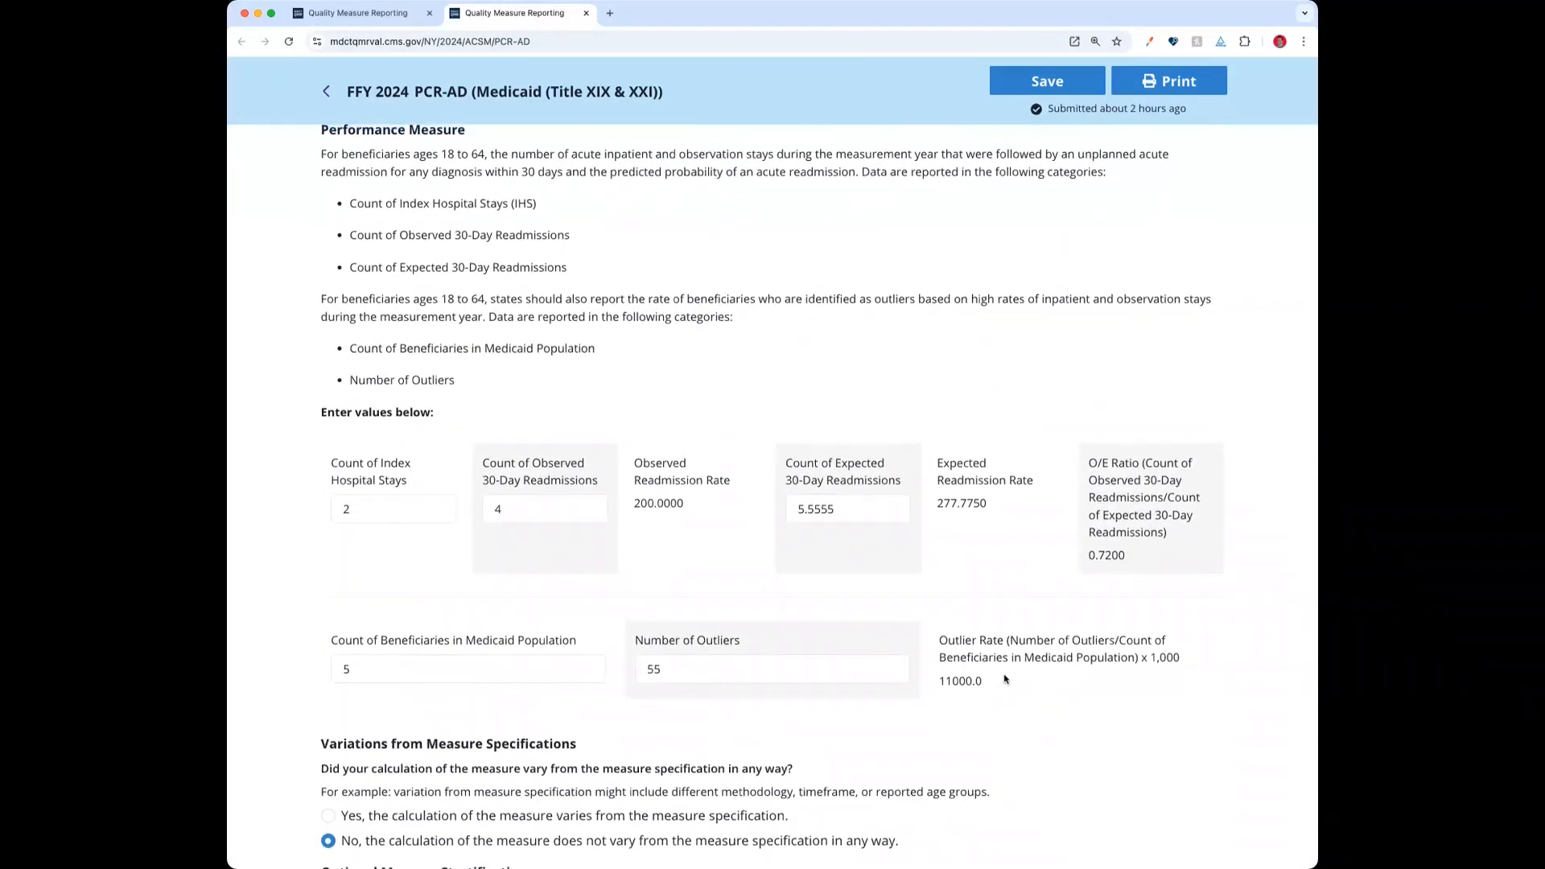
{"action": "scroll", "coordinate": [787, 397], "scroll_direction": "up", "scroll_amount": 10}
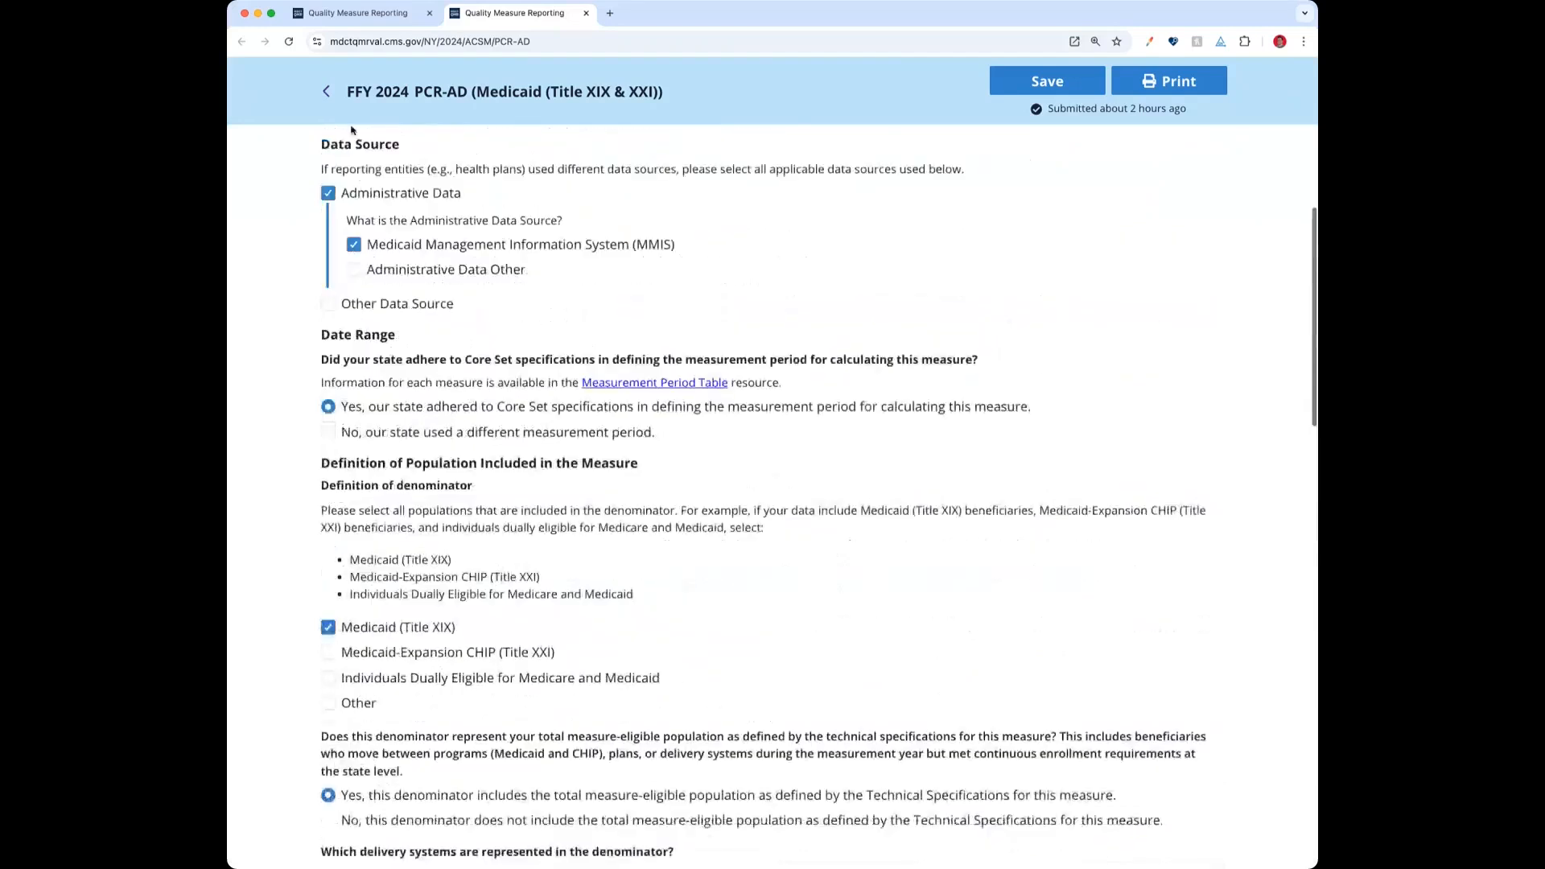
{"action": "left_click", "coordinate": [326, 94]}
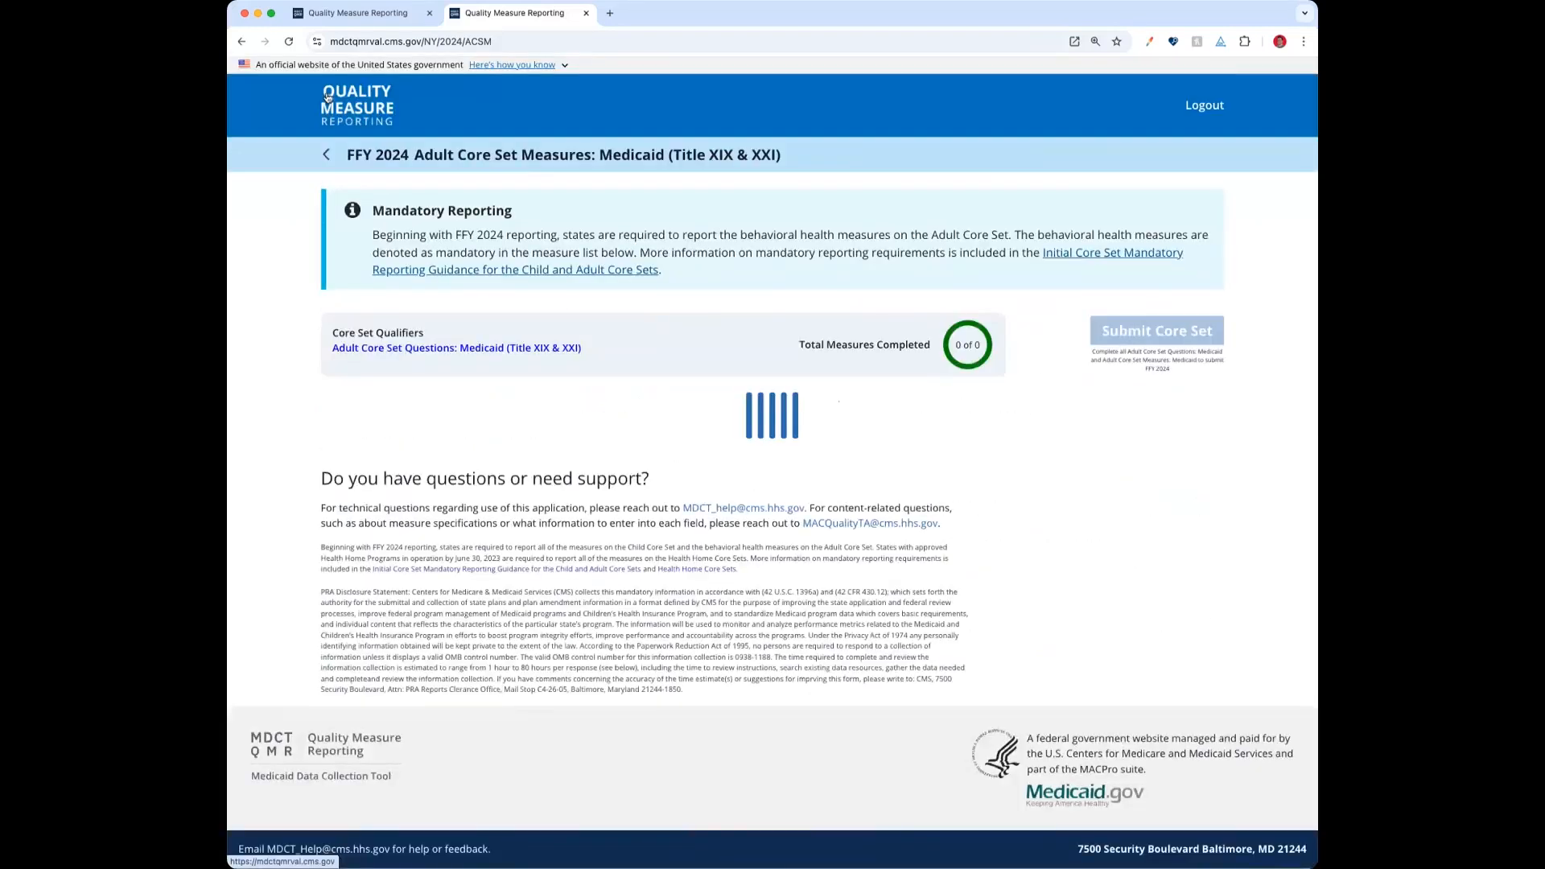
- Review the Medicaid, Separate CHIP and combined figures on the PCR-AD combined rates page, and return to the Core Set Measures home page
{"action": "left_click", "coordinate": [357, 13]}
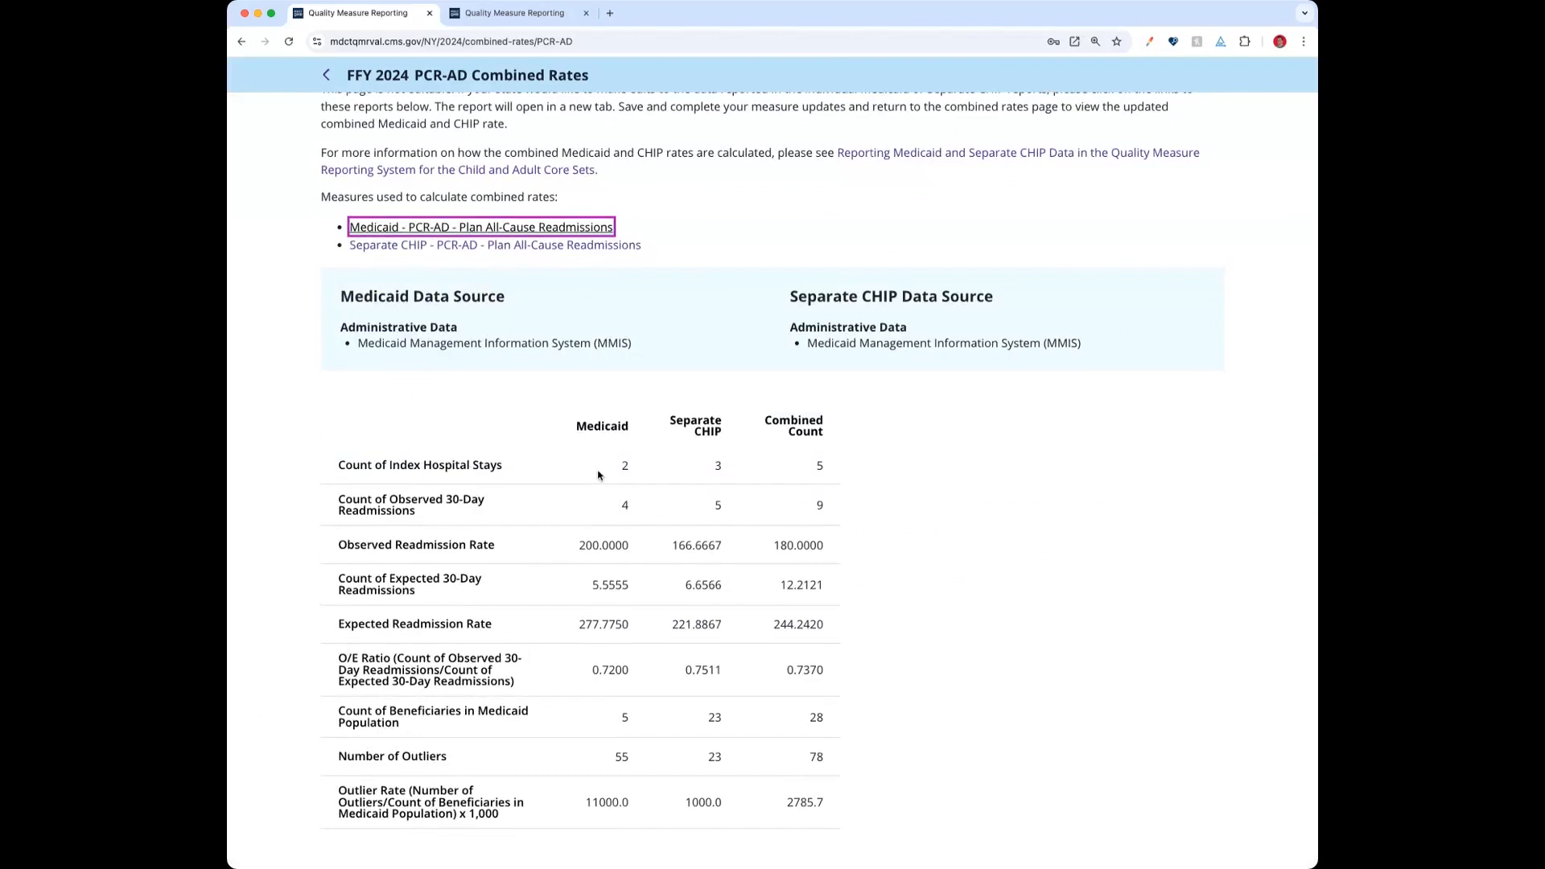
{"action": "scroll", "coordinate": [605, 638], "scroll_direction": "down", "scroll_amount": 1}
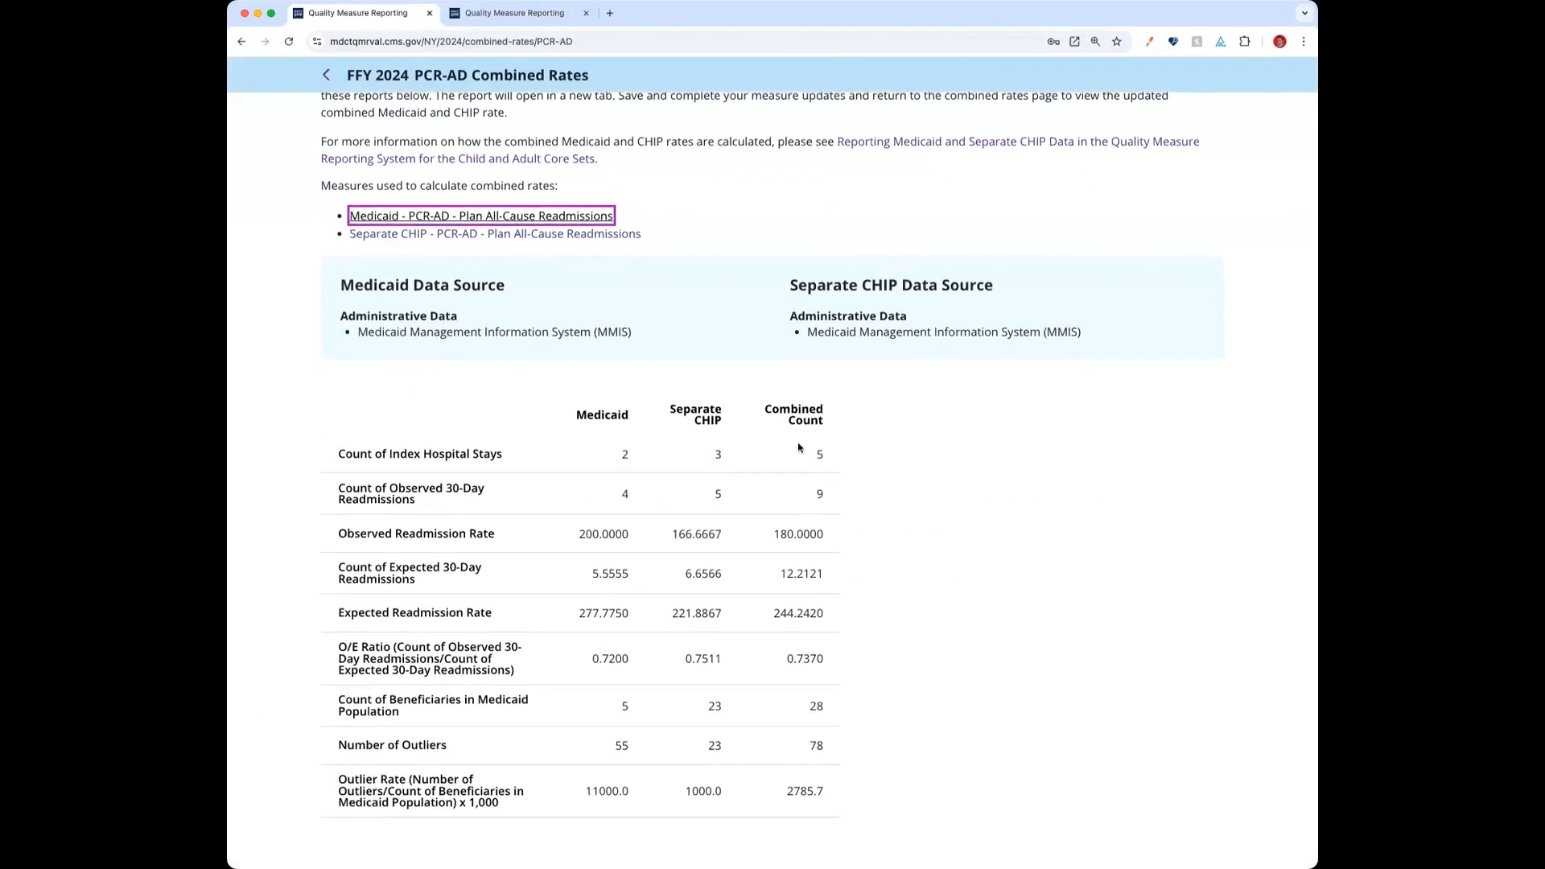
{"action": "scroll", "coordinate": [818, 441], "scroll_direction": "up", "scroll_amount": 3}
{"action": "left_click", "coordinate": [356, 116]}
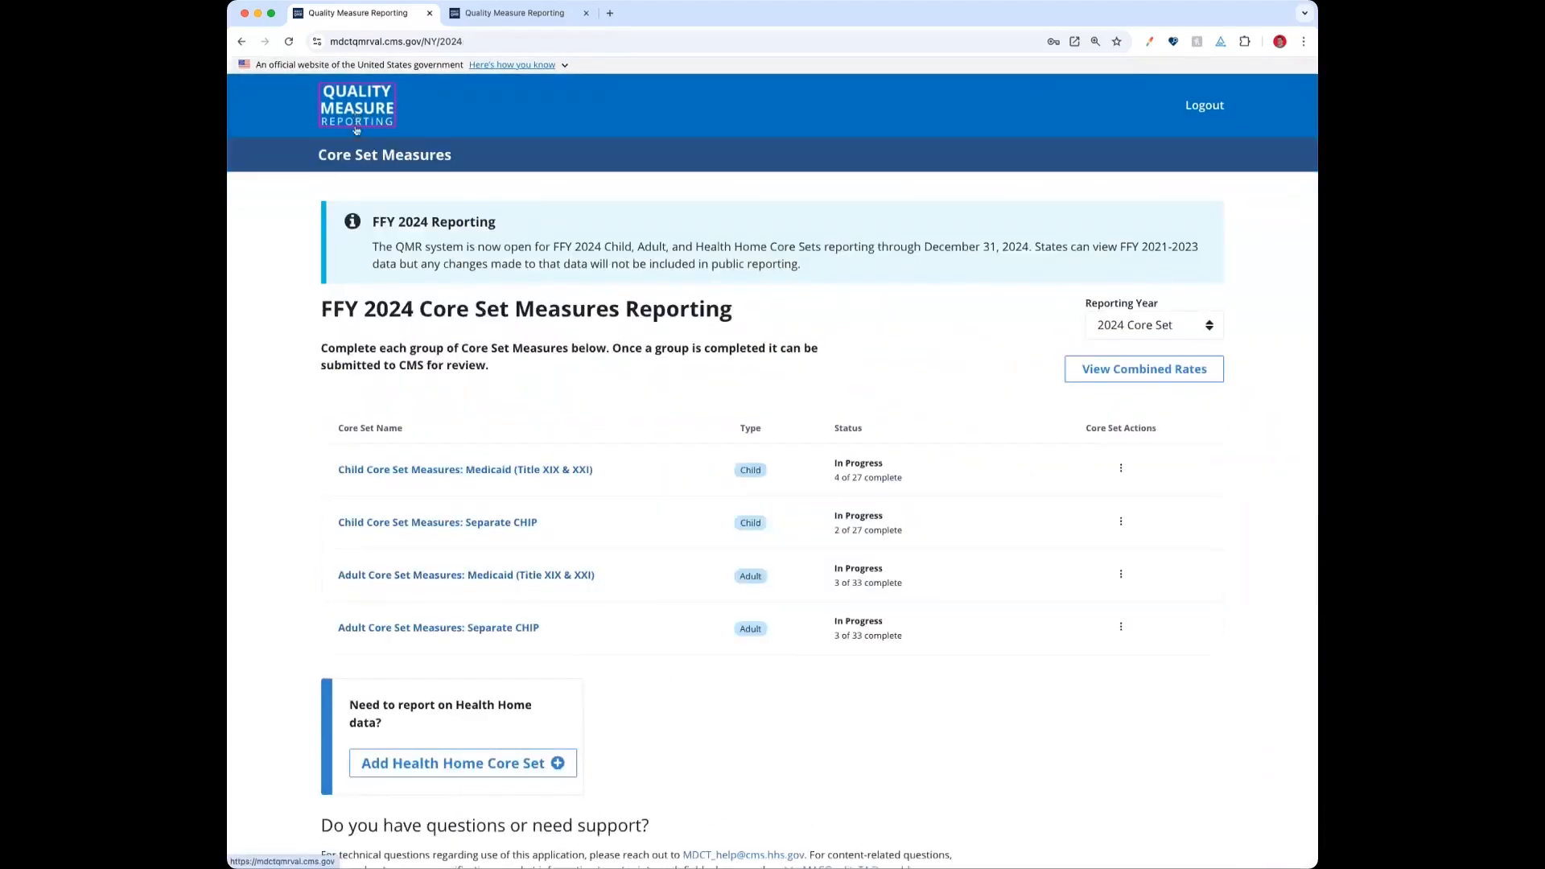